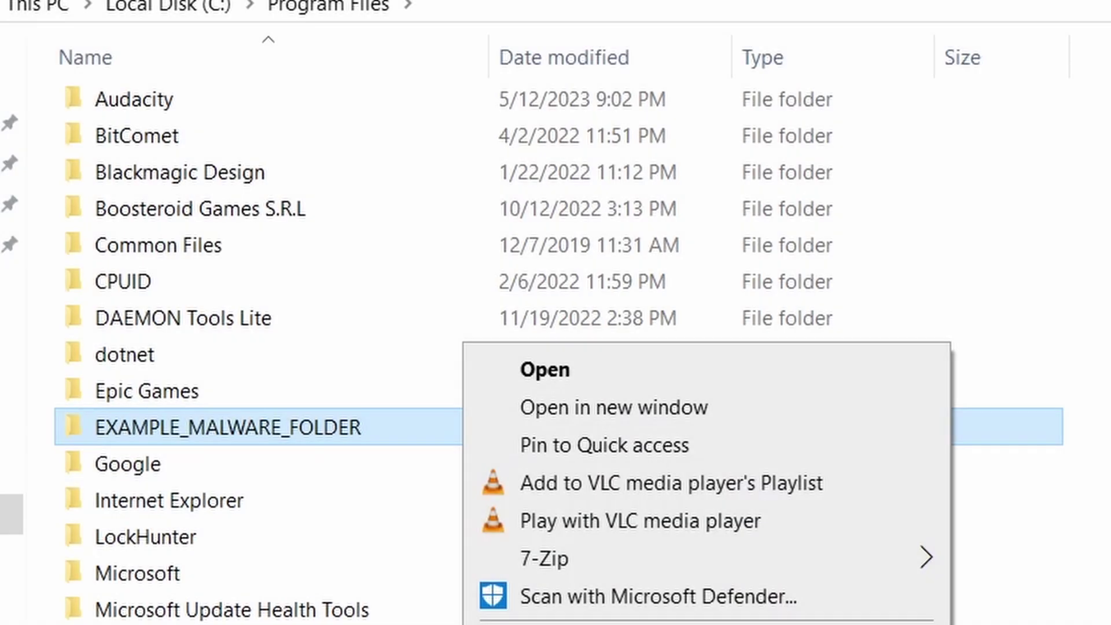
Try deleting EXAMPLE_MALWARE_FOLDER, then remove the chrome template from the policy template list.
key("Delete")
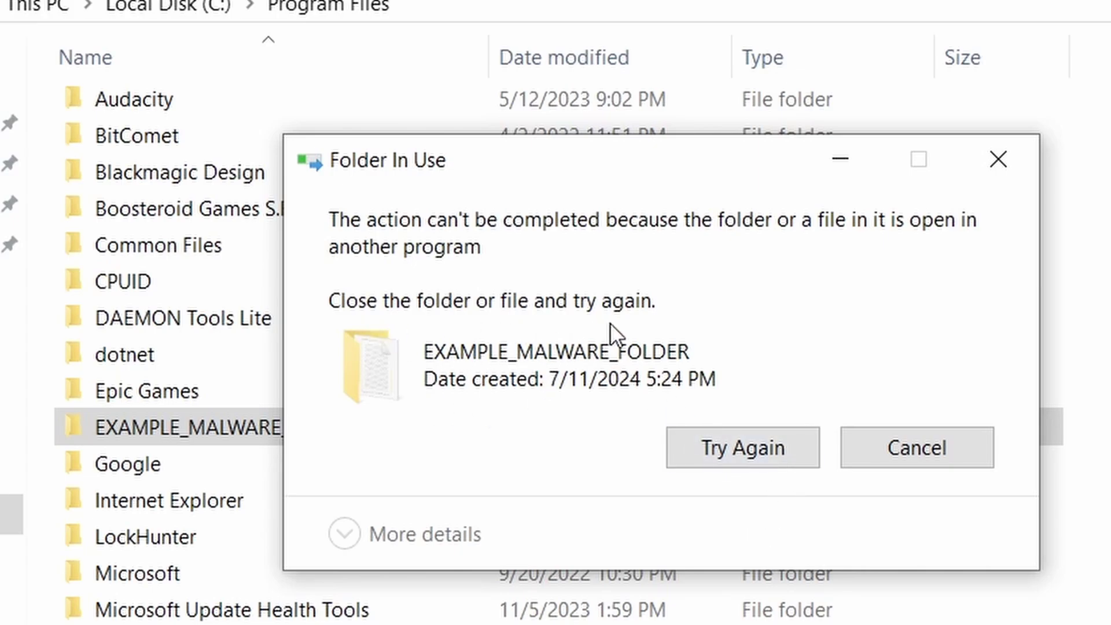
left_click(731, 454)
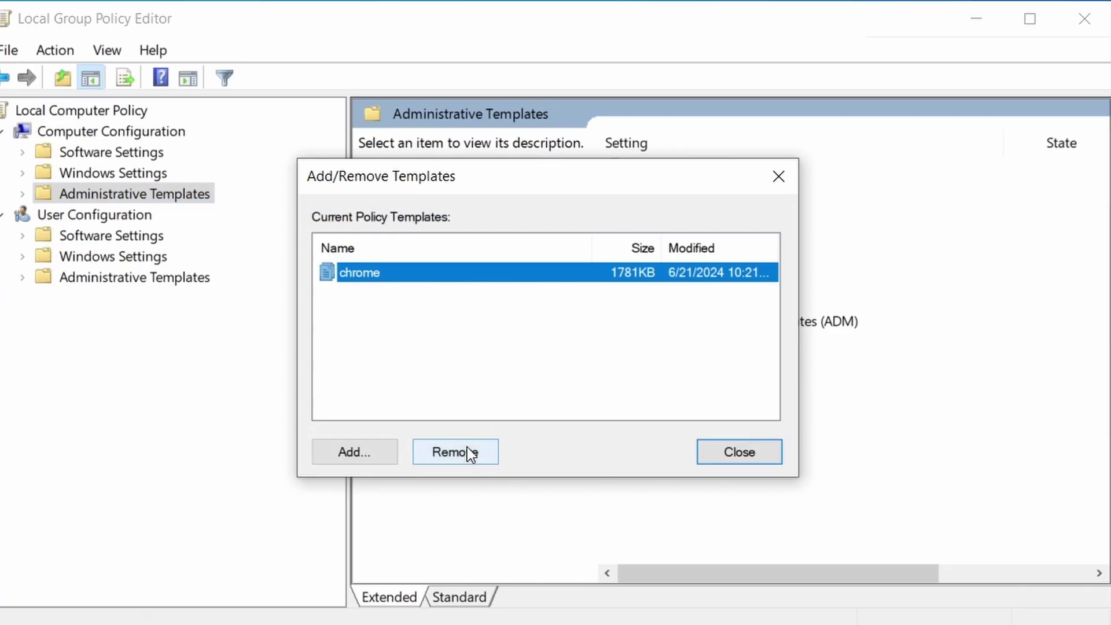
left_click(471, 453)
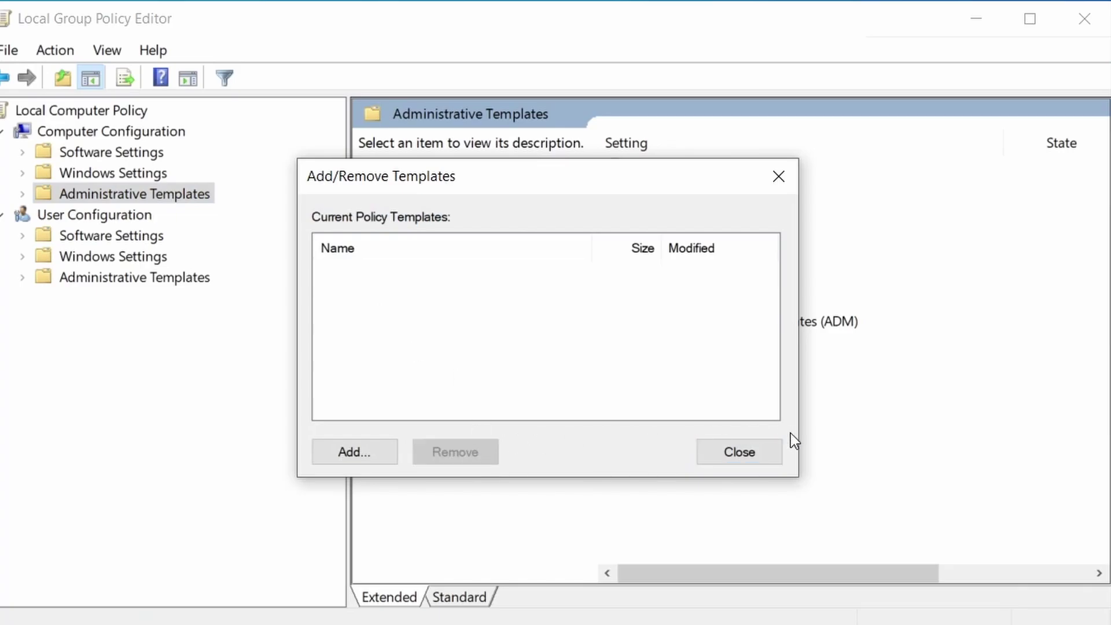
left_click(778, 451)
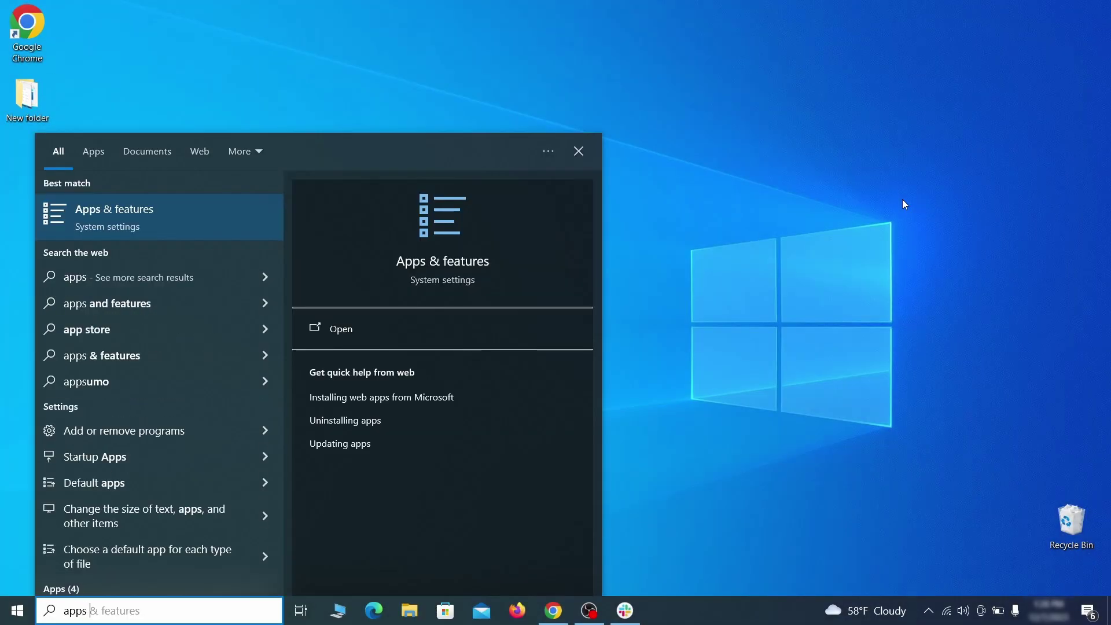
Open Apps & features and sort the installed apps by install date.
type("features")
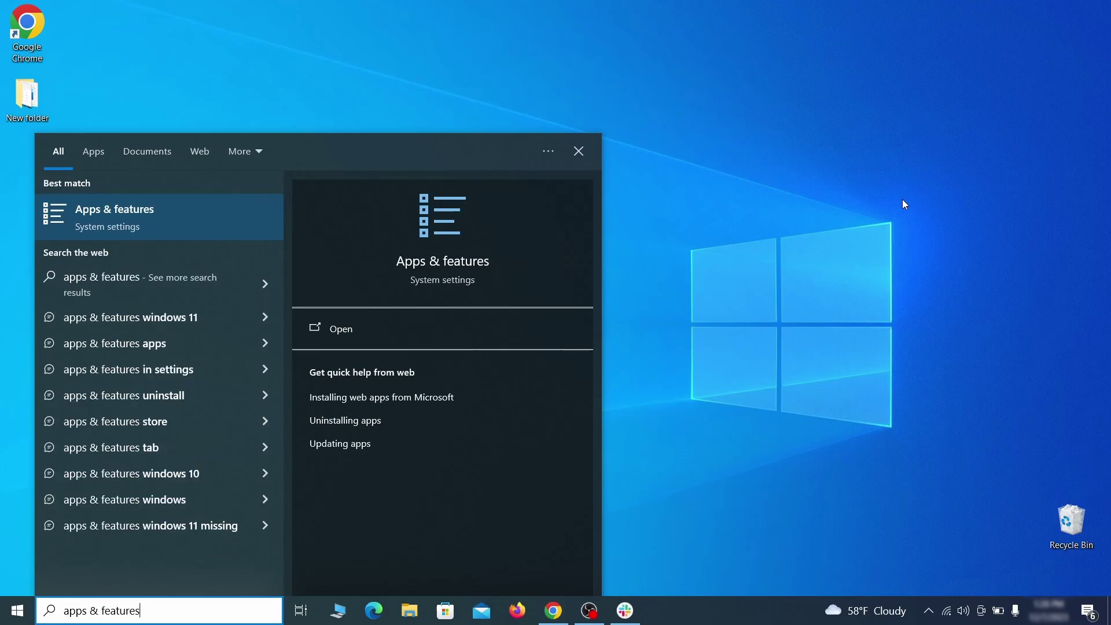
key("Return")
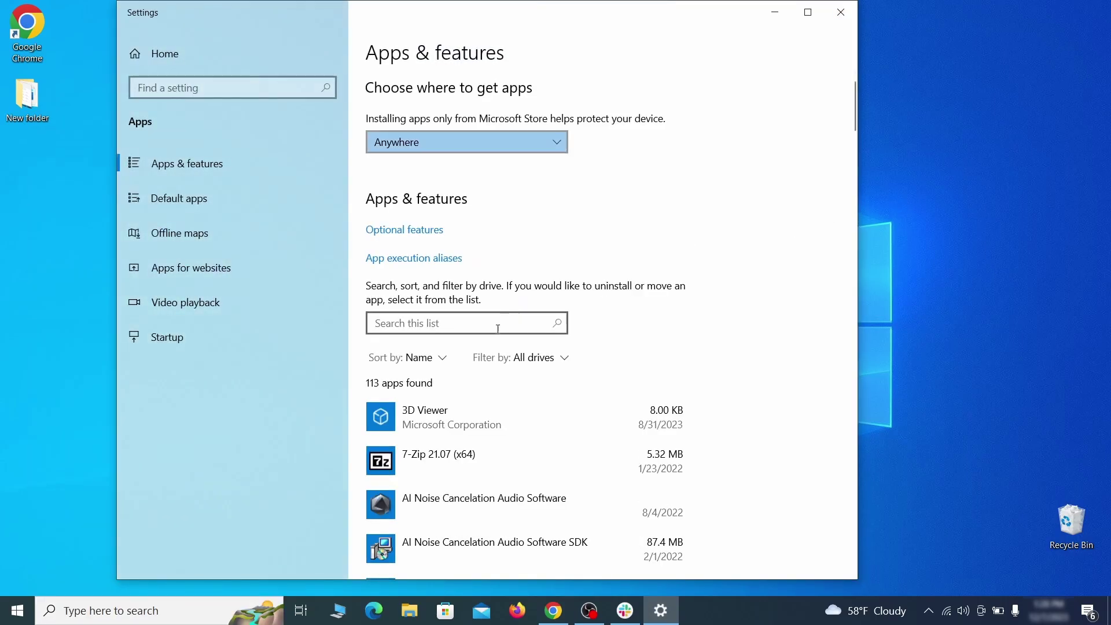
left_click(437, 356)
left_click(426, 434)
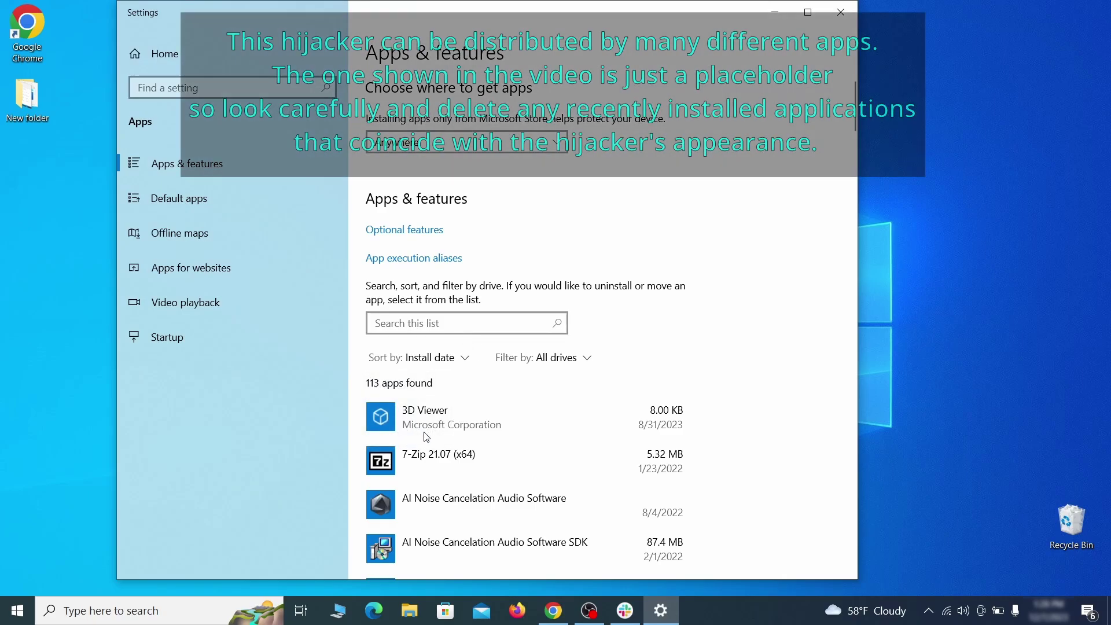
scroll(595, 387, "down", 3)
Uninstall Example Malware App and its data, leaving 112 installed apps.
left_click(566, 413)
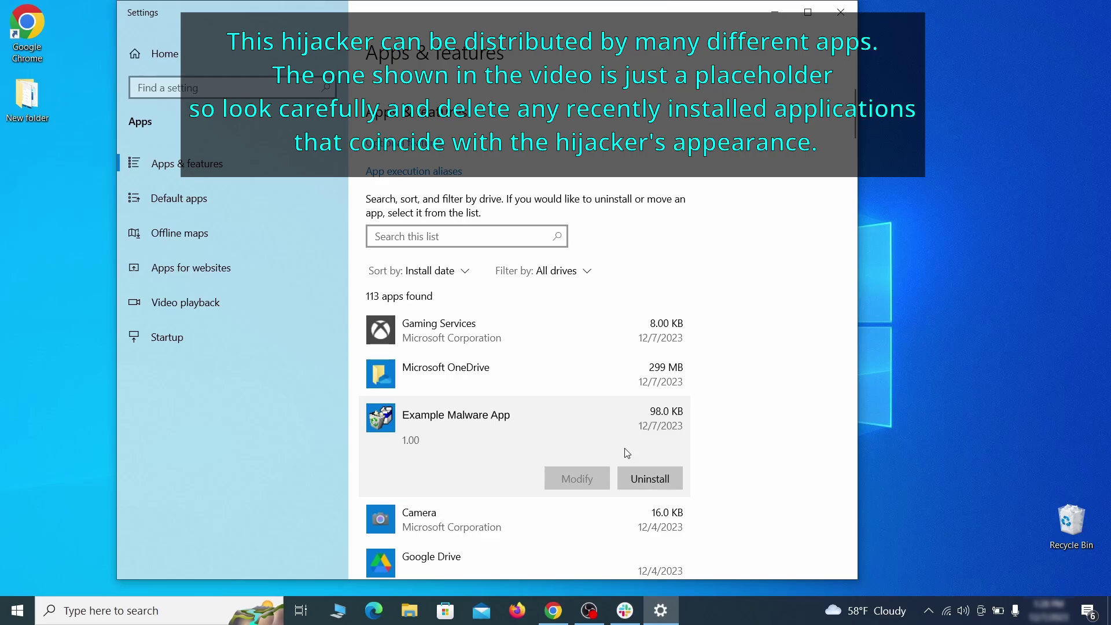
left_click(662, 475)
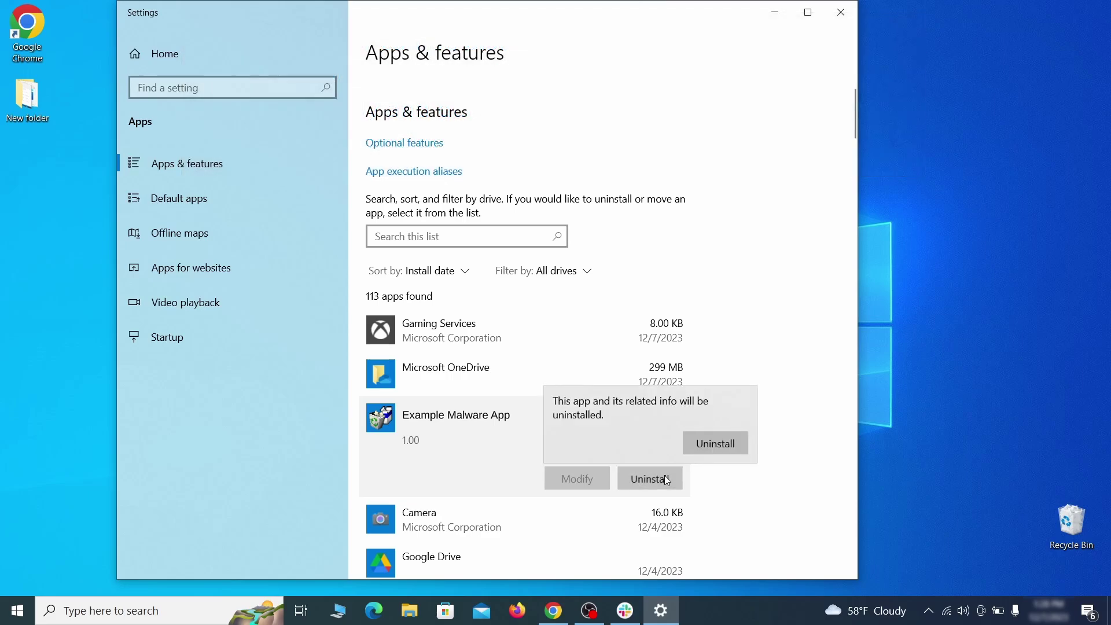
left_click(737, 443)
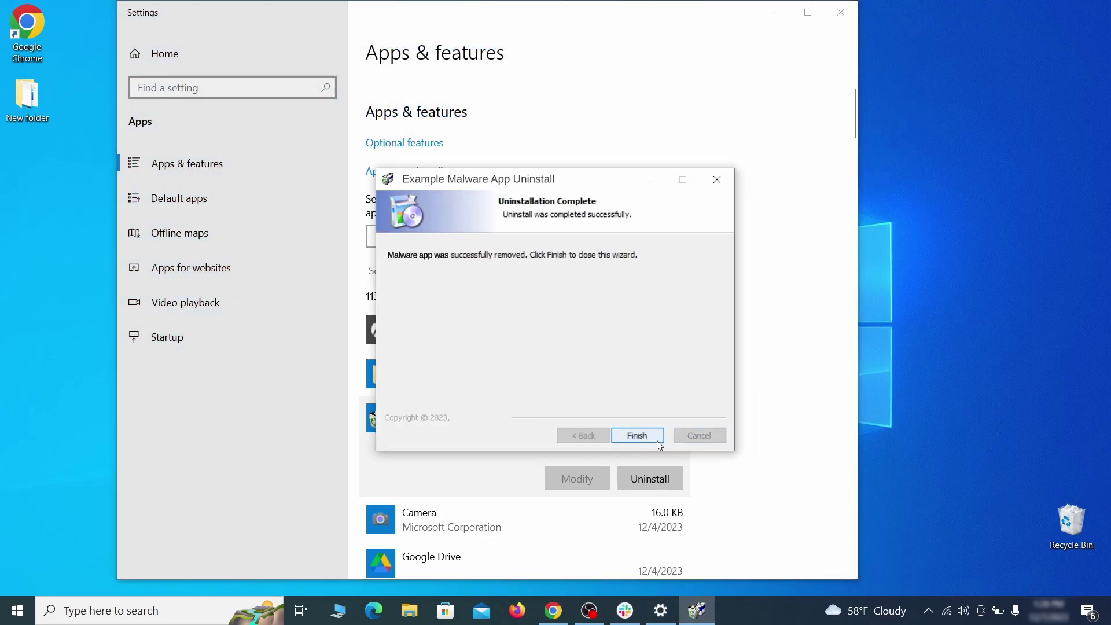
left_click(657, 441)
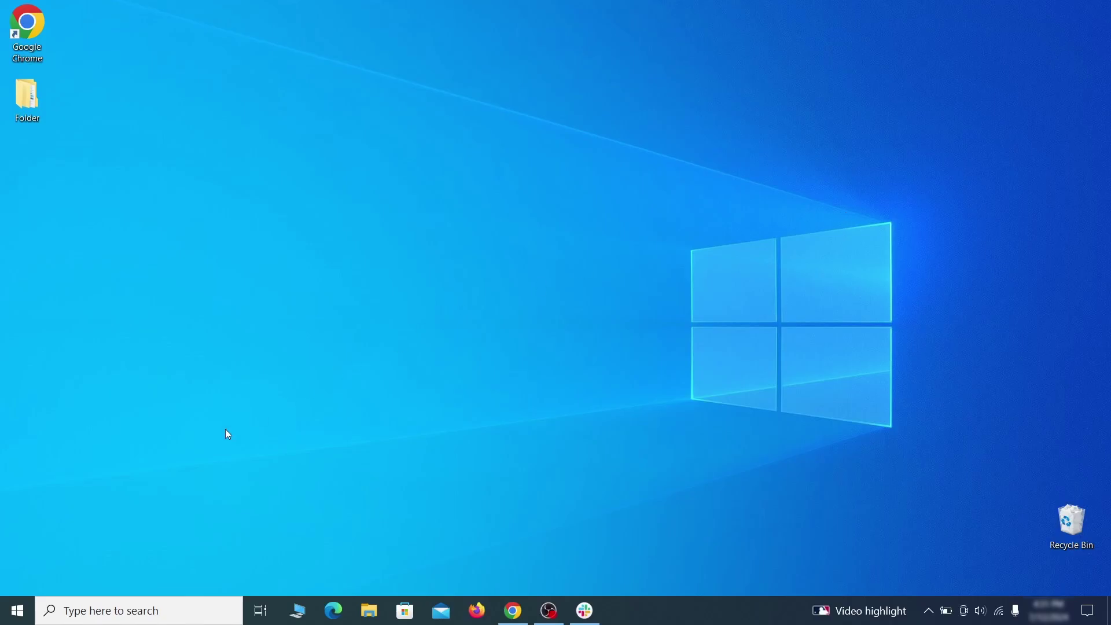
Turn on 'Show hidden files, folders, and drives' in File Explorer Options and apply it.
left_click(22, 603)
type("folder options")
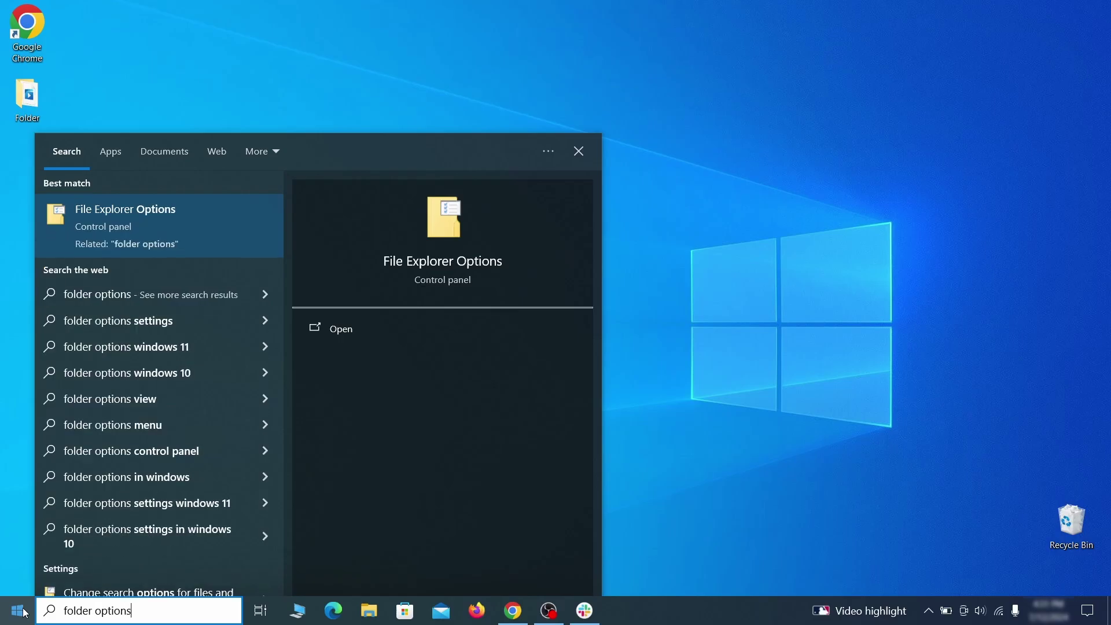
key("Return")
left_click(218, 141)
left_click(208, 330)
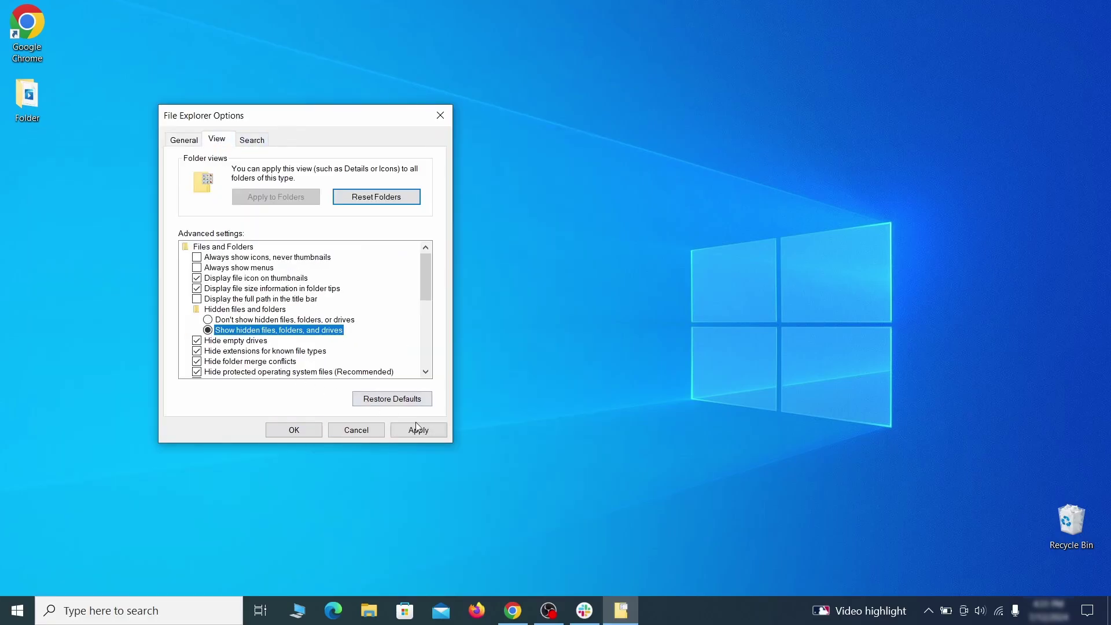
left_click(320, 431)
left_click(294, 431)
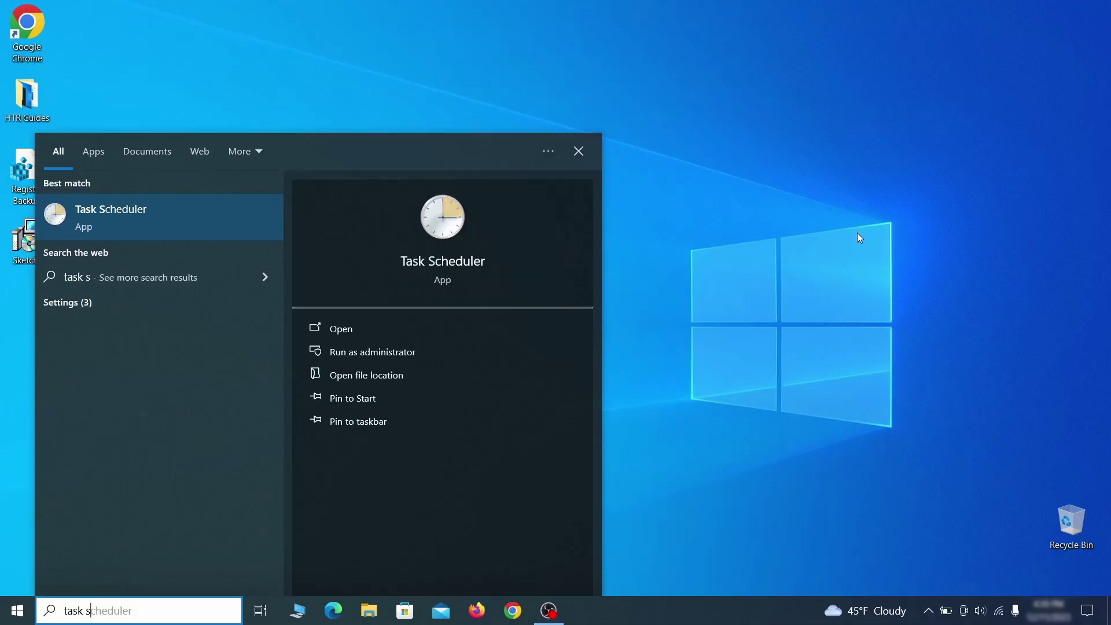
Review the Example Malware App task's daily trigger and program action in Task Scheduler Library.
type("uler")
key("Return")
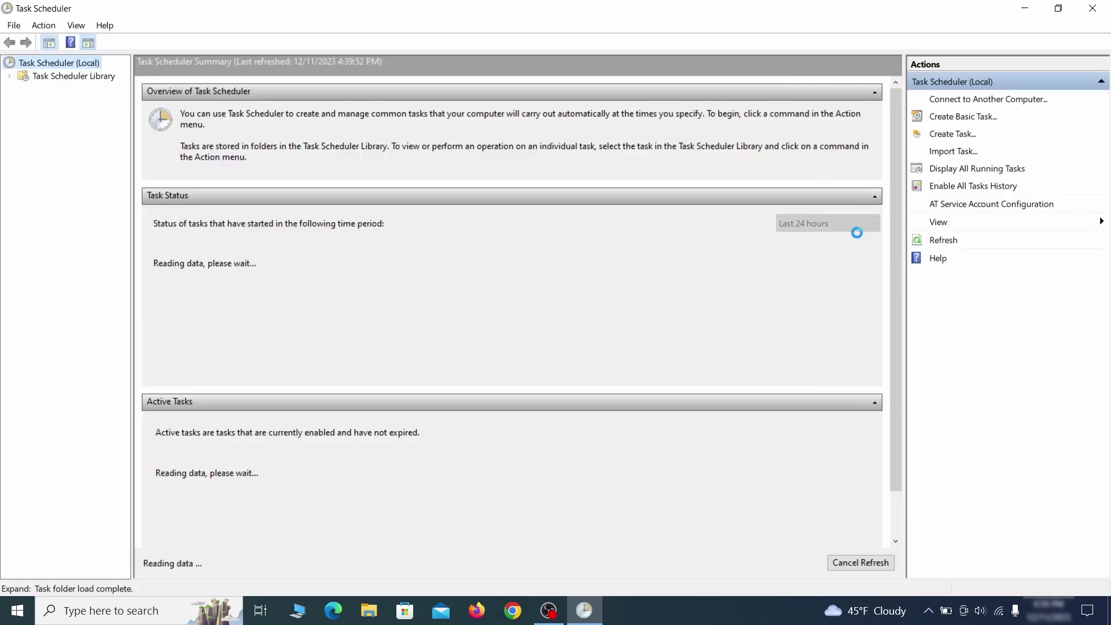
left_click(99, 78)
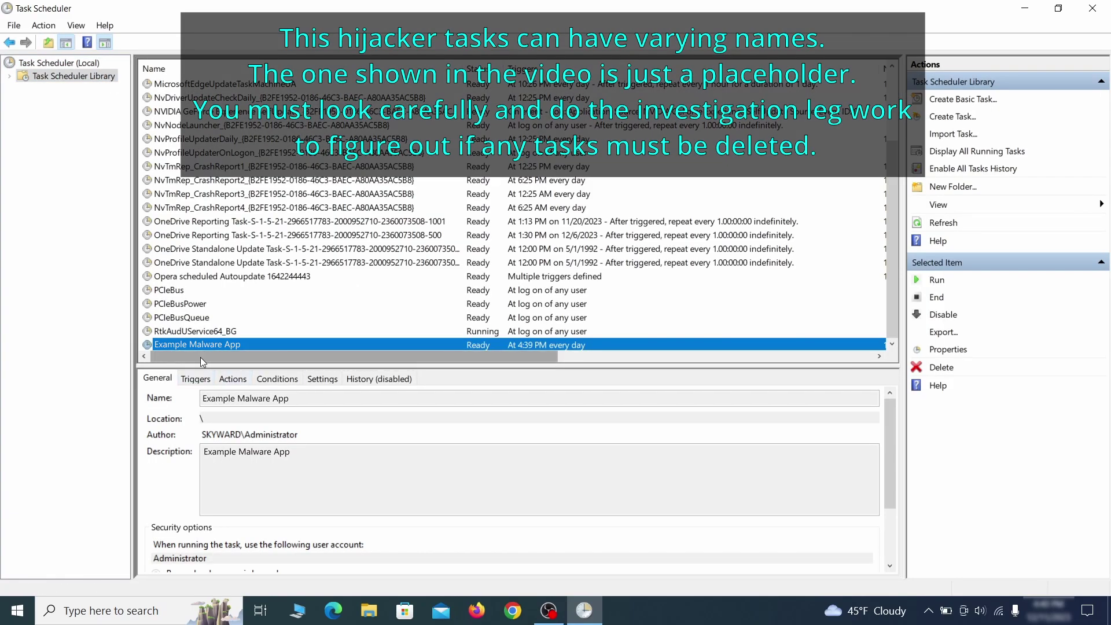
right_click(318, 343)
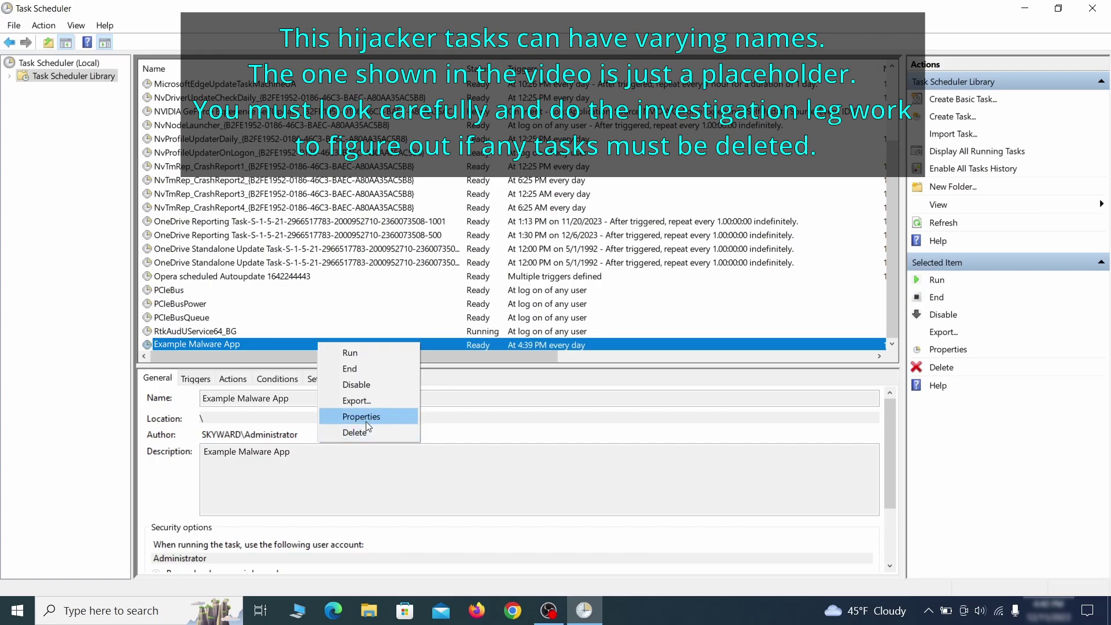
left_click(366, 422)
left_click(128, 95)
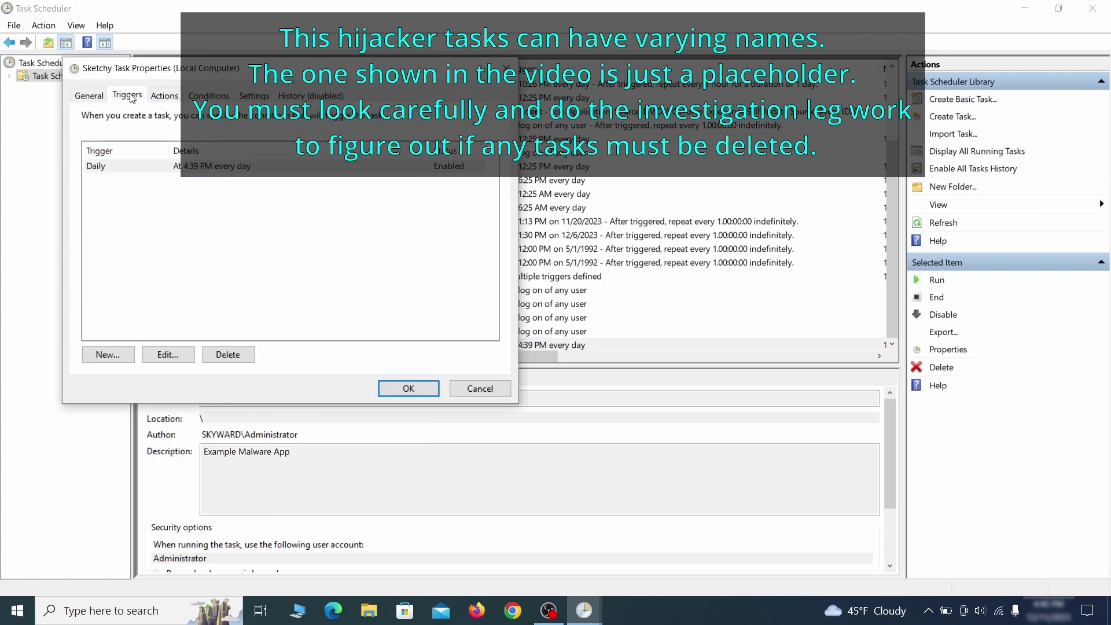
left_click(165, 96)
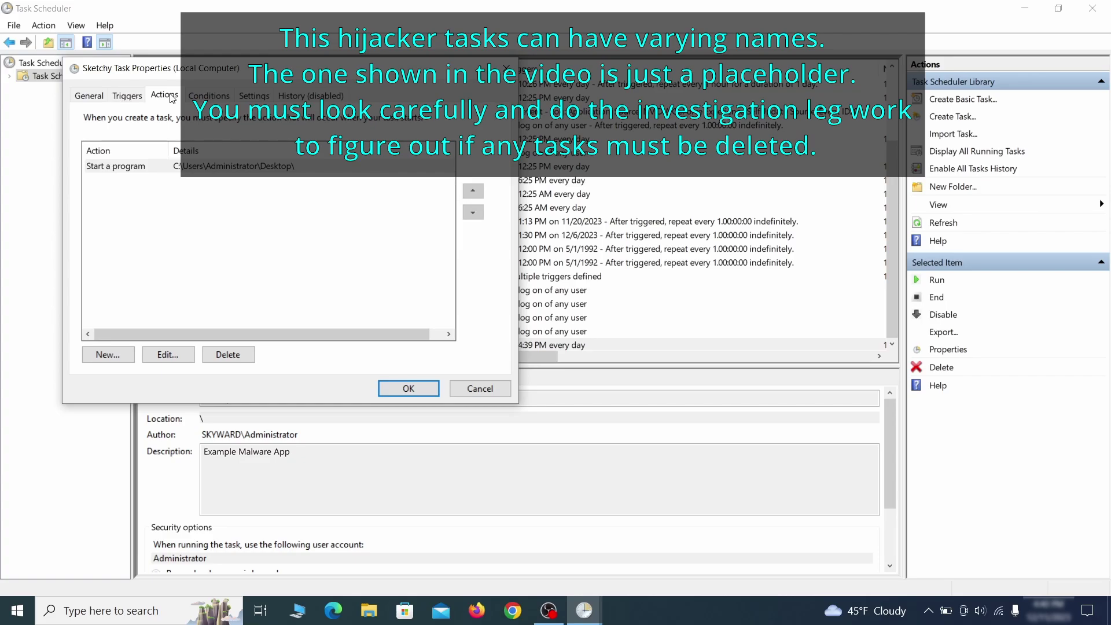
Delete the Example Malware App scheduled task.
key("Escape")
right_click(357, 343)
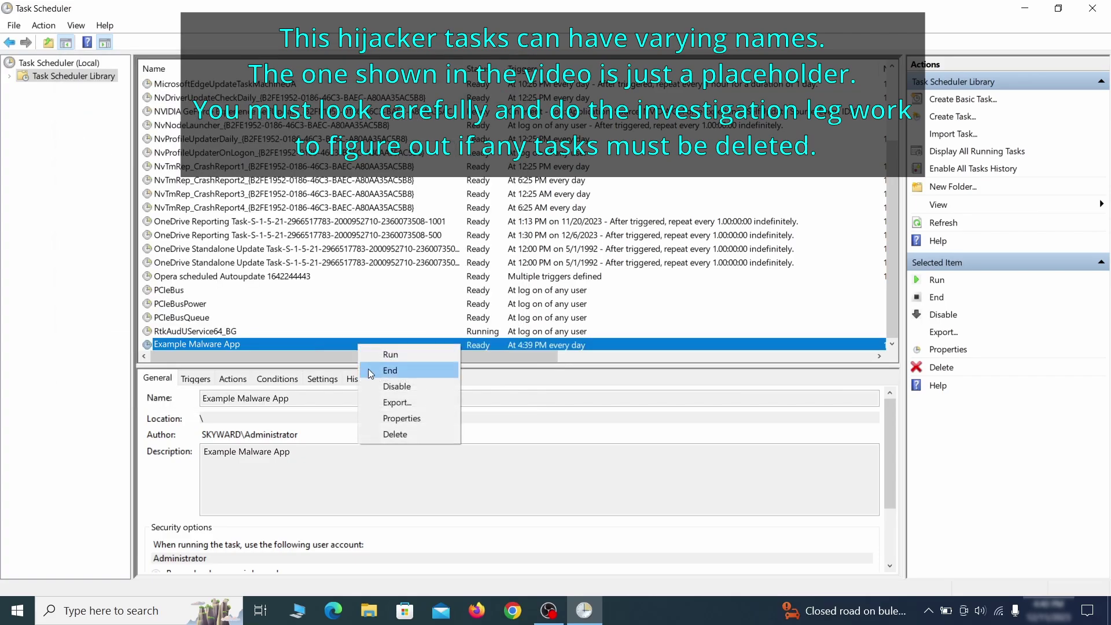
left_click(394, 432)
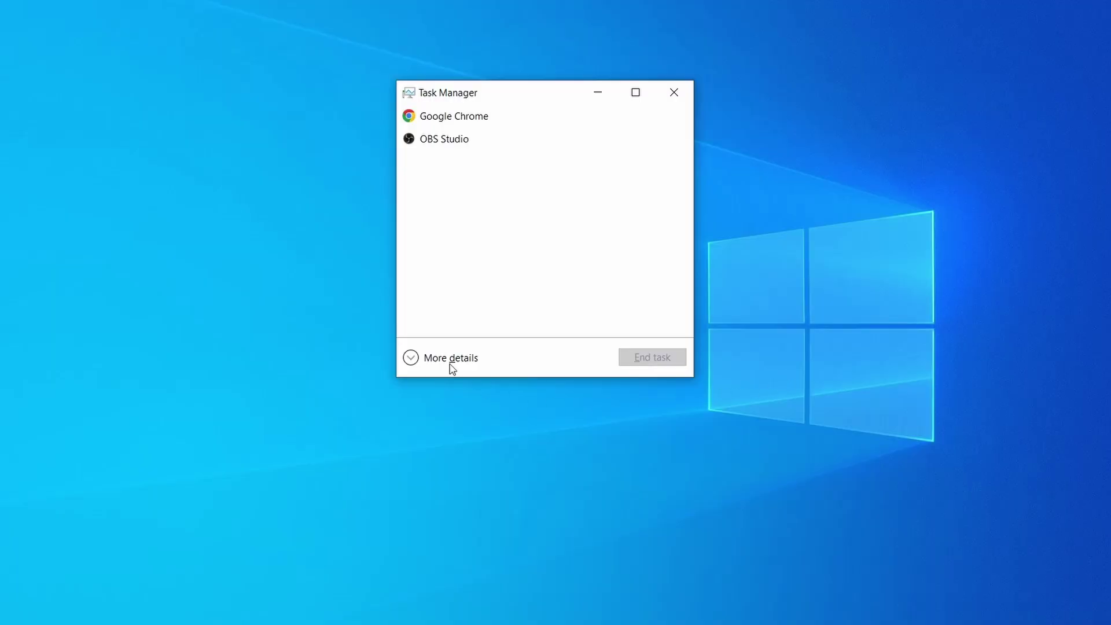
Sort Task Manager's full process list by CPU and memory, then open Example Malware Process's file location.
left_click(412, 358)
left_click(546, 129)
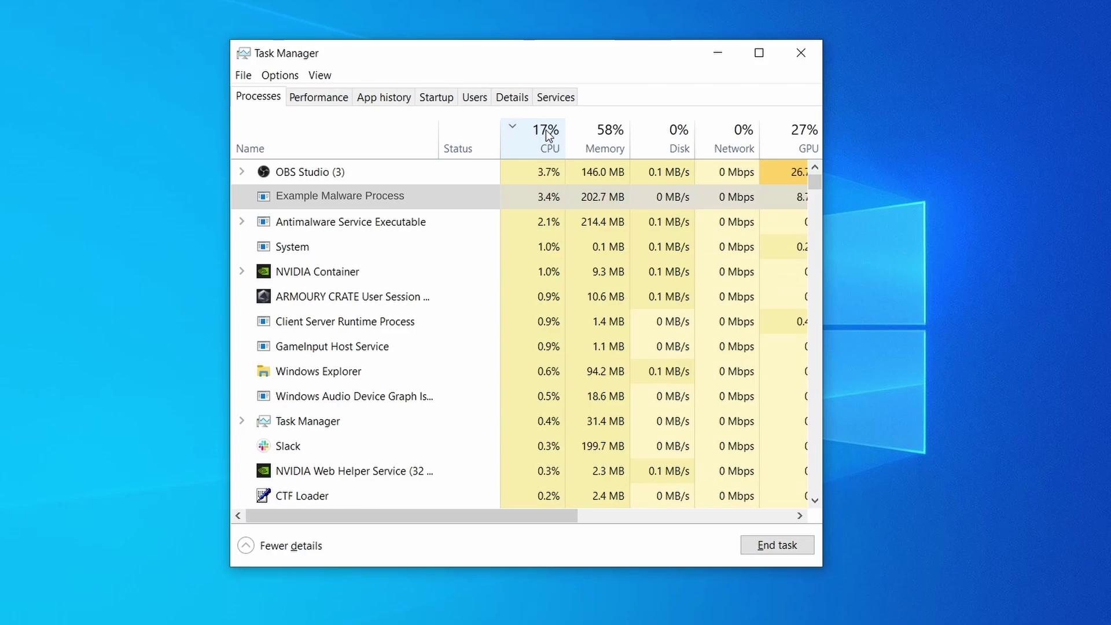
left_click(604, 136)
left_click(529, 221)
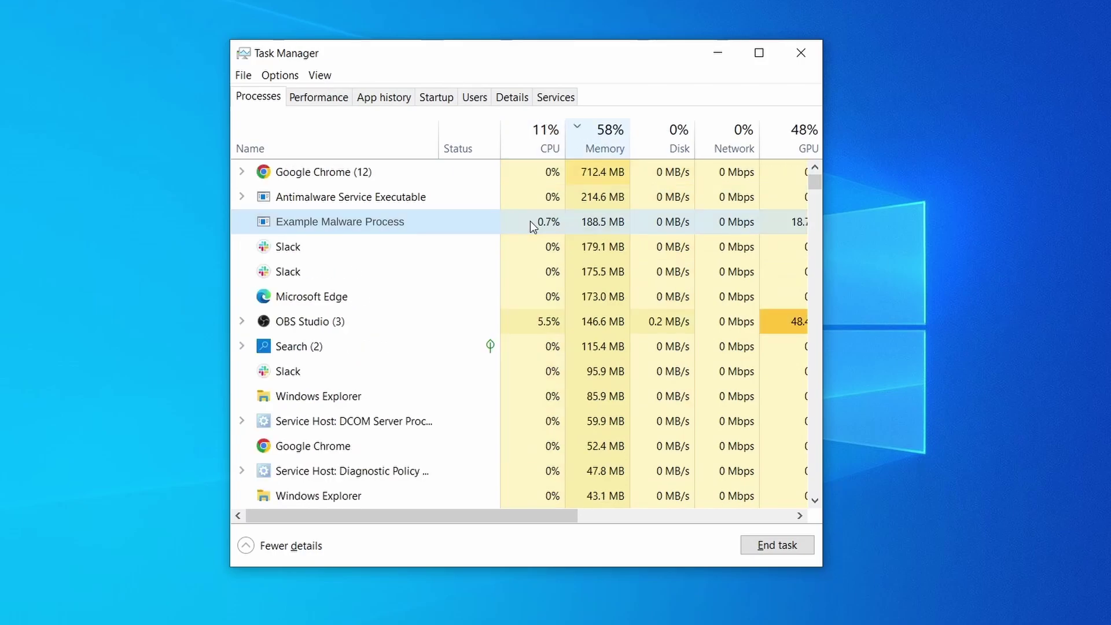
right_click(531, 221)
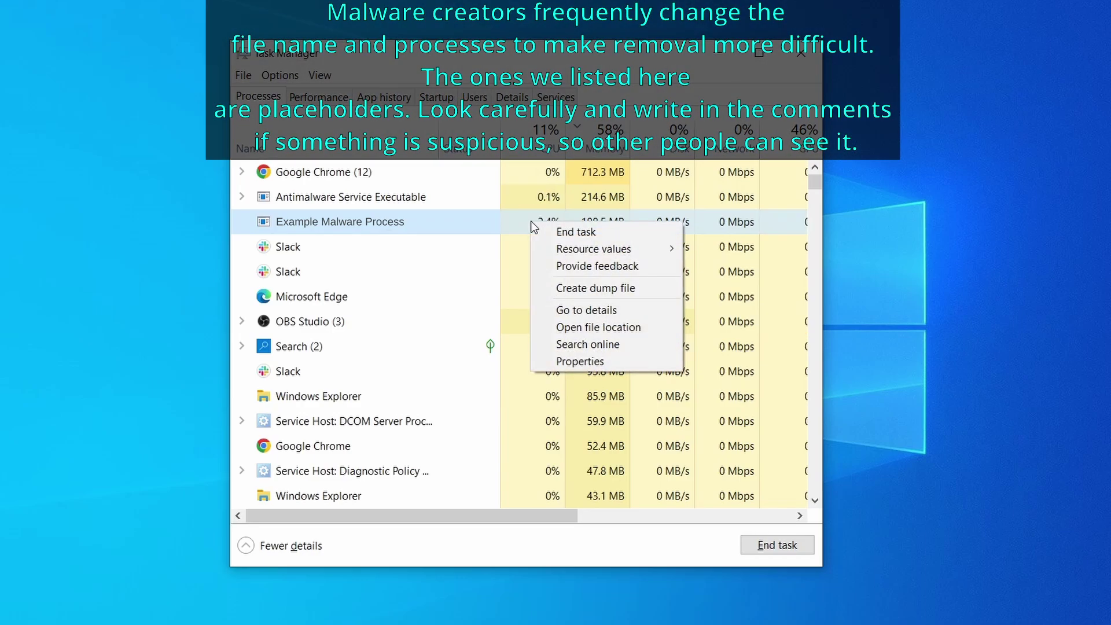
left_click(600, 328)
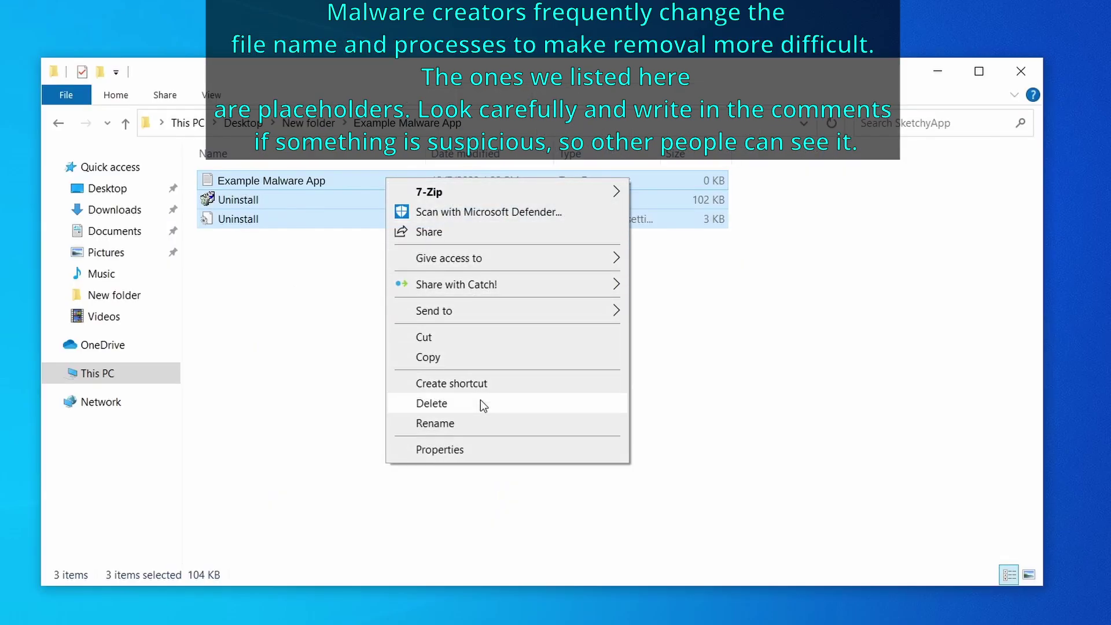
Delete the three malware files from the Example Malware App folder.
left_click(480, 400)
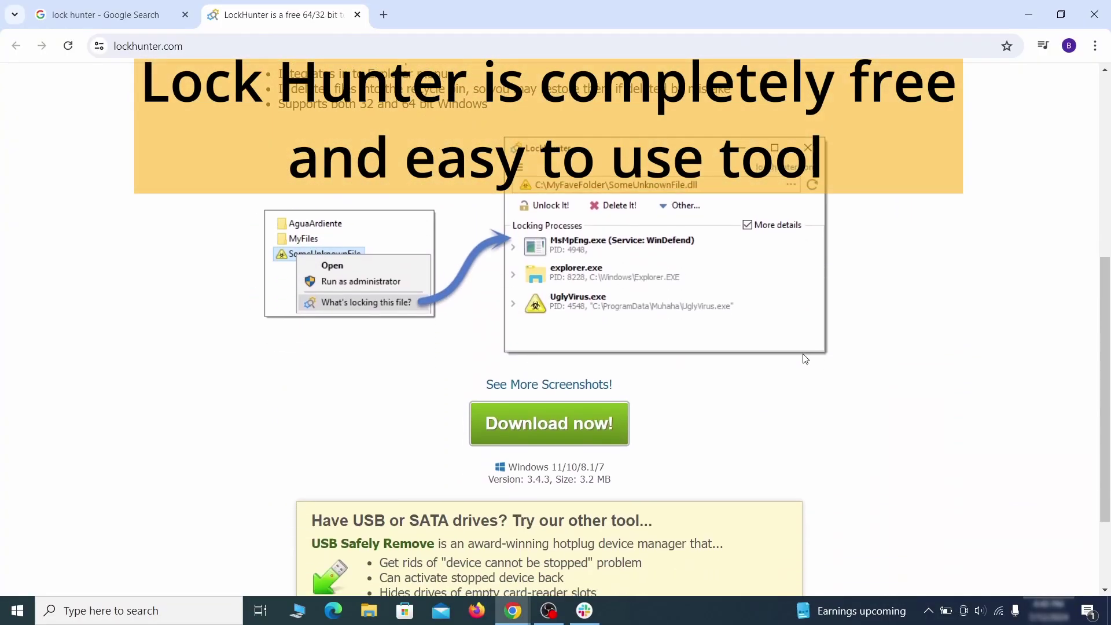
Install LockHunter and use it to close notepad.exe and delete EXAMPLE_MALWARE_FOLDER.
scroll(804, 359, "down", 2)
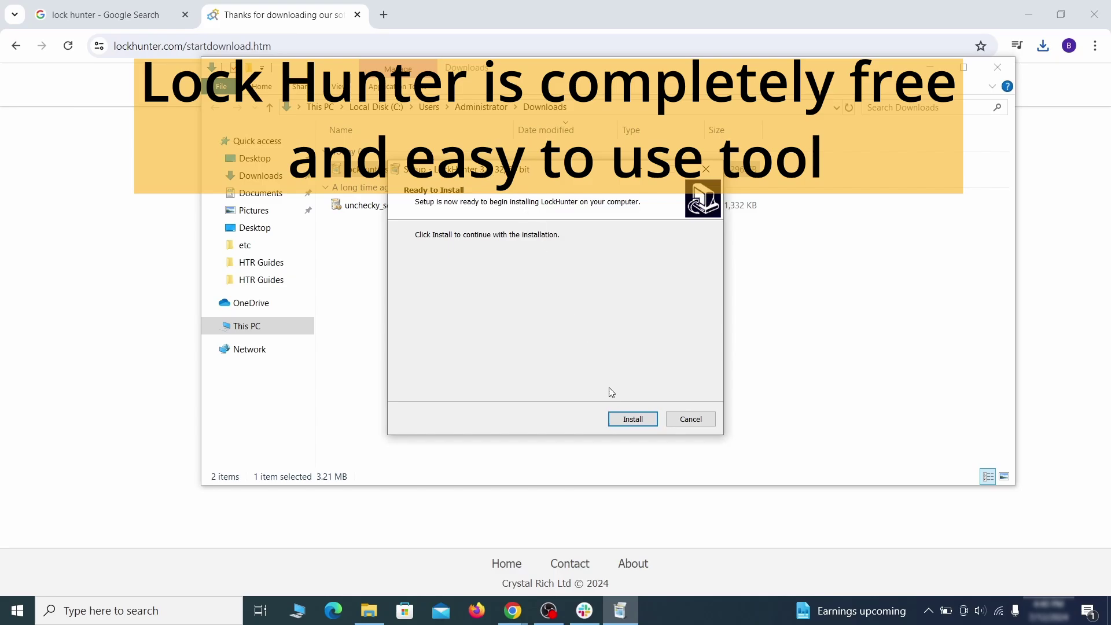
left_click(632, 418)
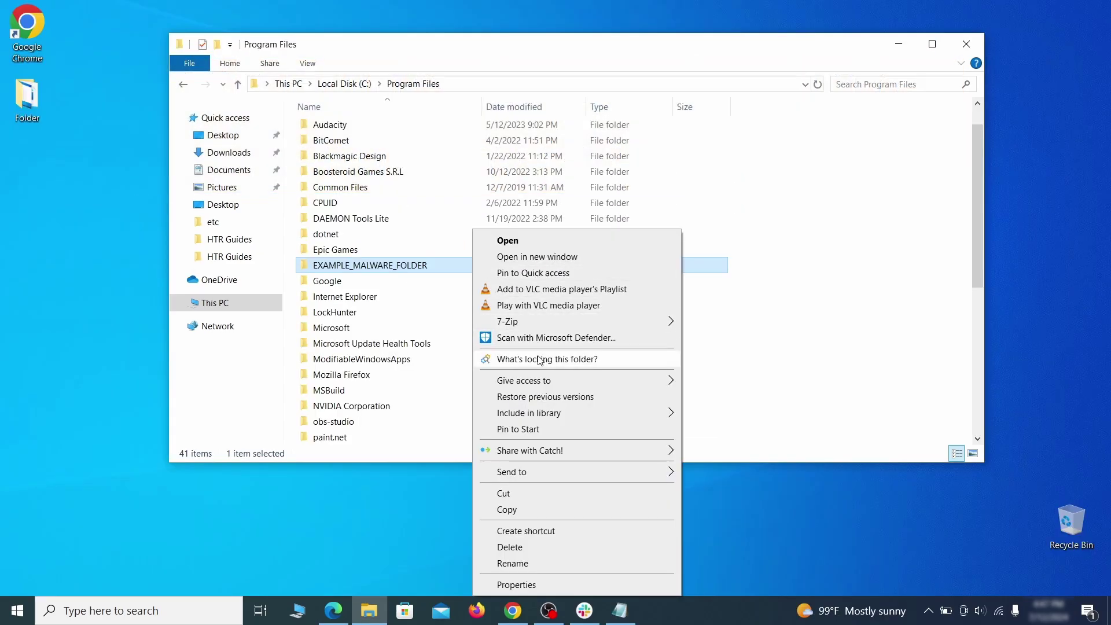
left_click(540, 359)
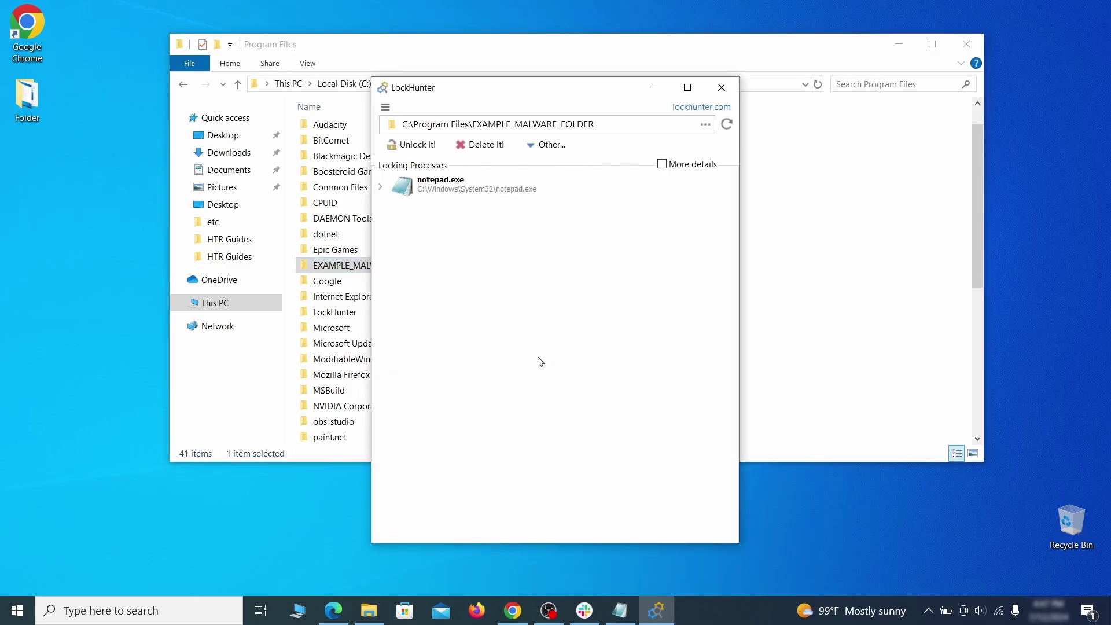
left_click(495, 147)
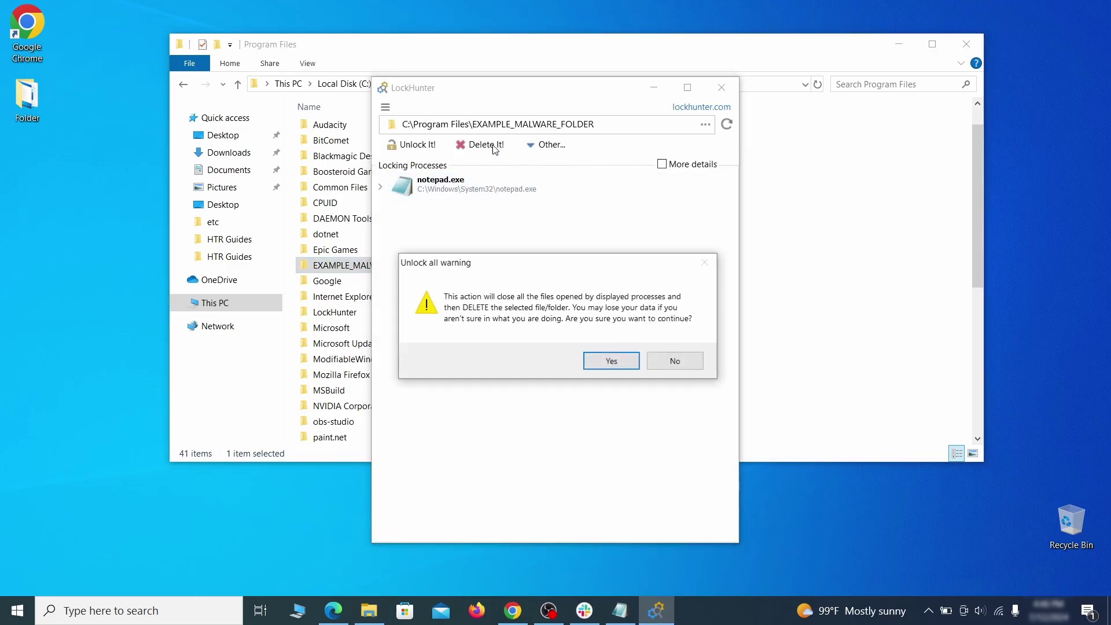
left_click(611, 363)
left_click(721, 88)
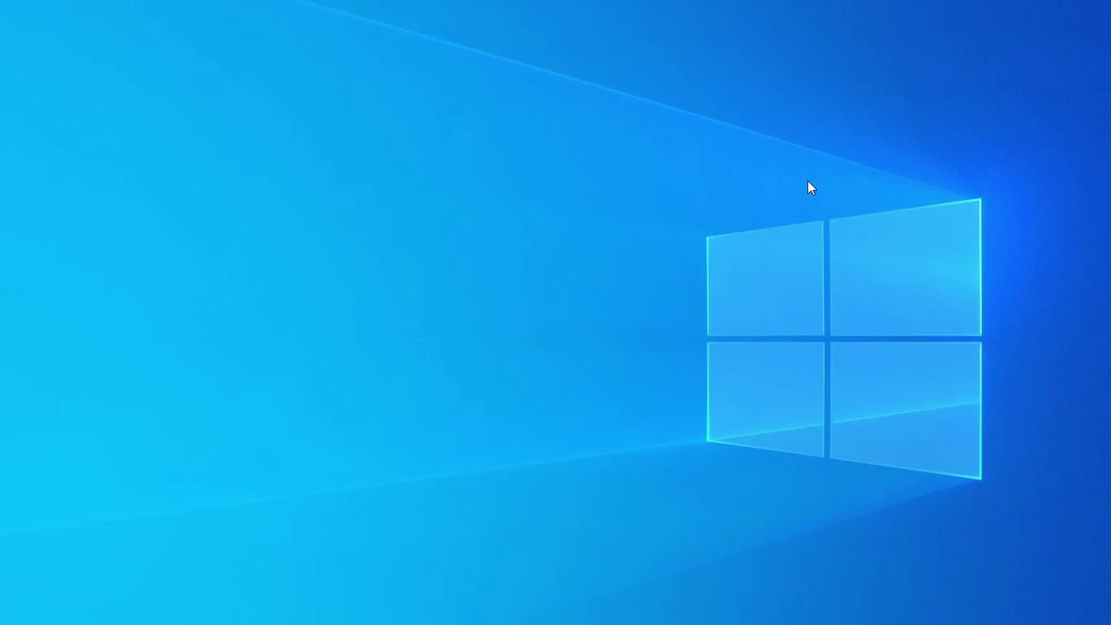
Open Task Manager and rank running processes by CPU, then by memory, scanning the list.
key("ctrl+shift+Escape")
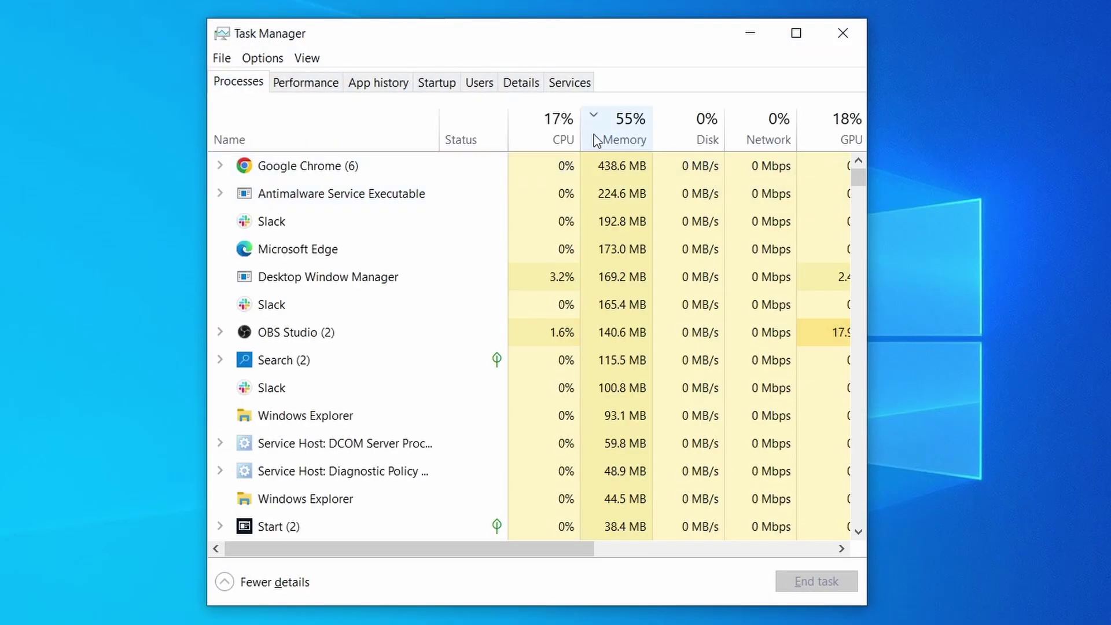
left_click(538, 134)
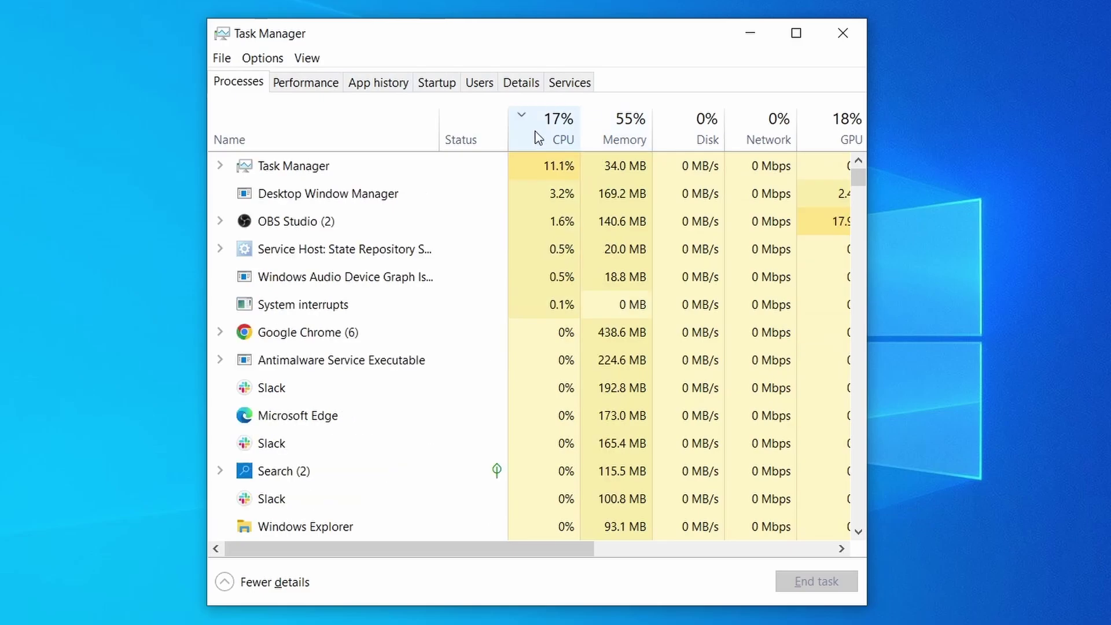
left_click(631, 124)
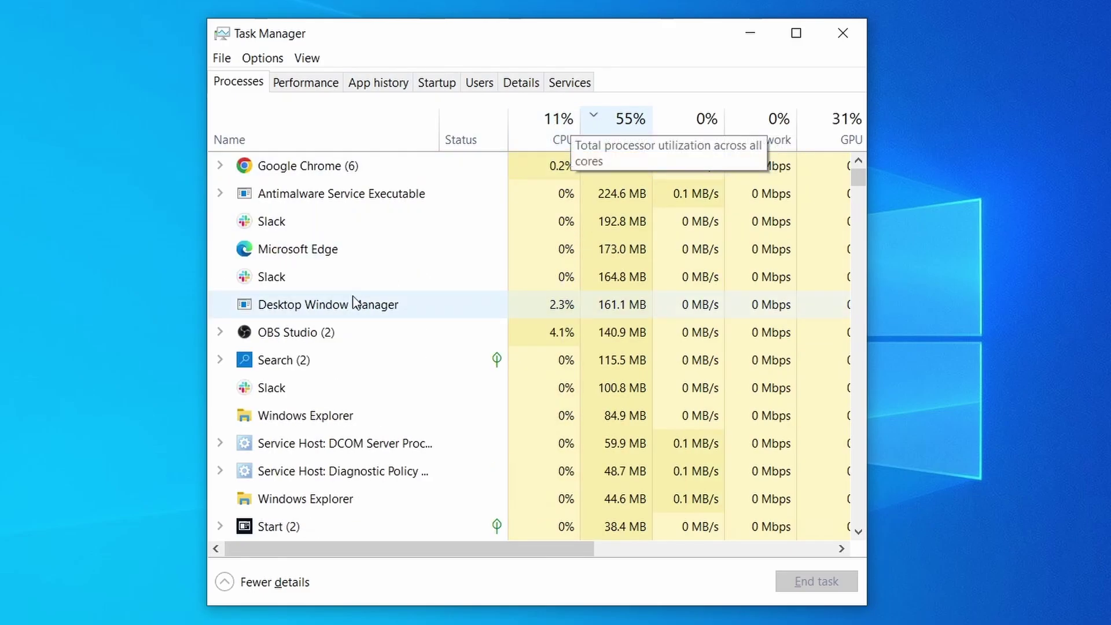
scroll(482, 390, "down", 2)
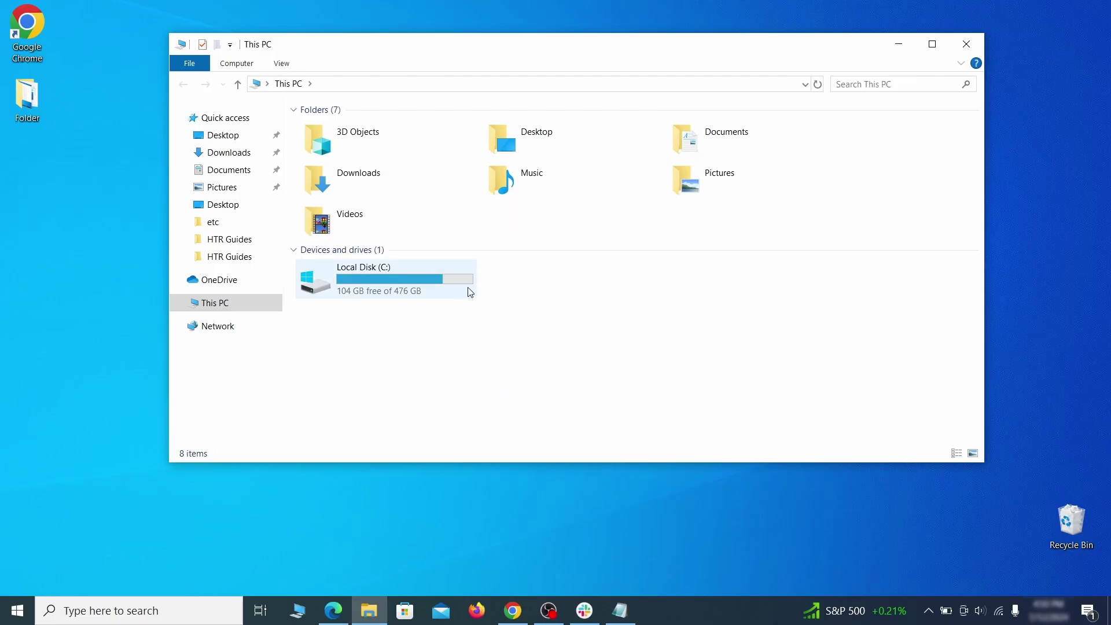
Browse to C:\Users\<user>\AppData\Roaming and select EXAMPLE_SUSPICIOUS_FOLDER.
double_click(463, 289)
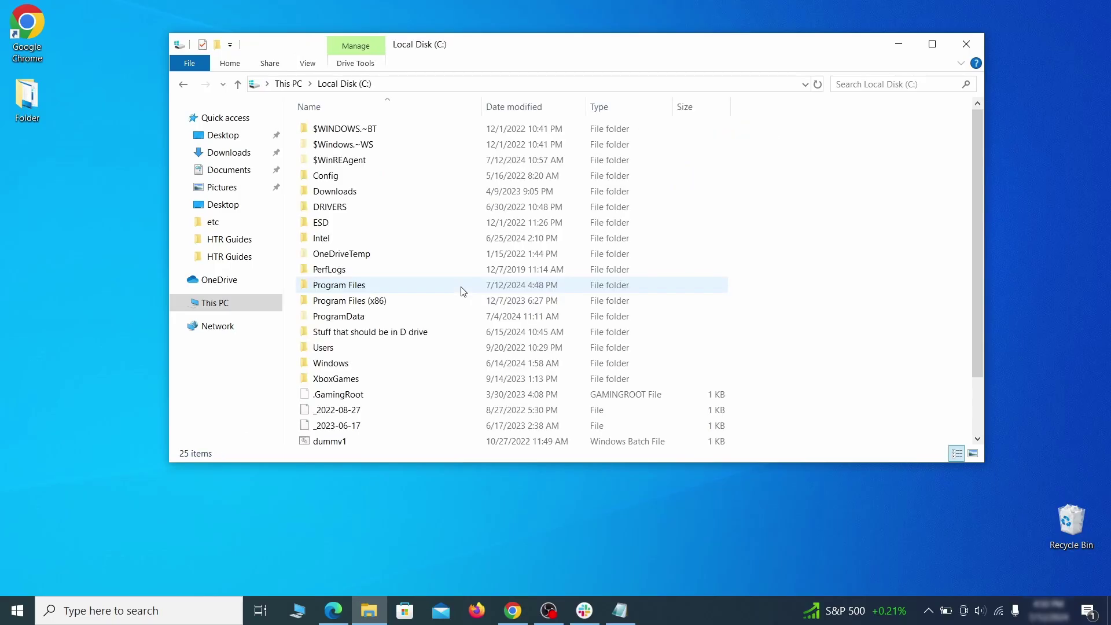
double_click(353, 348)
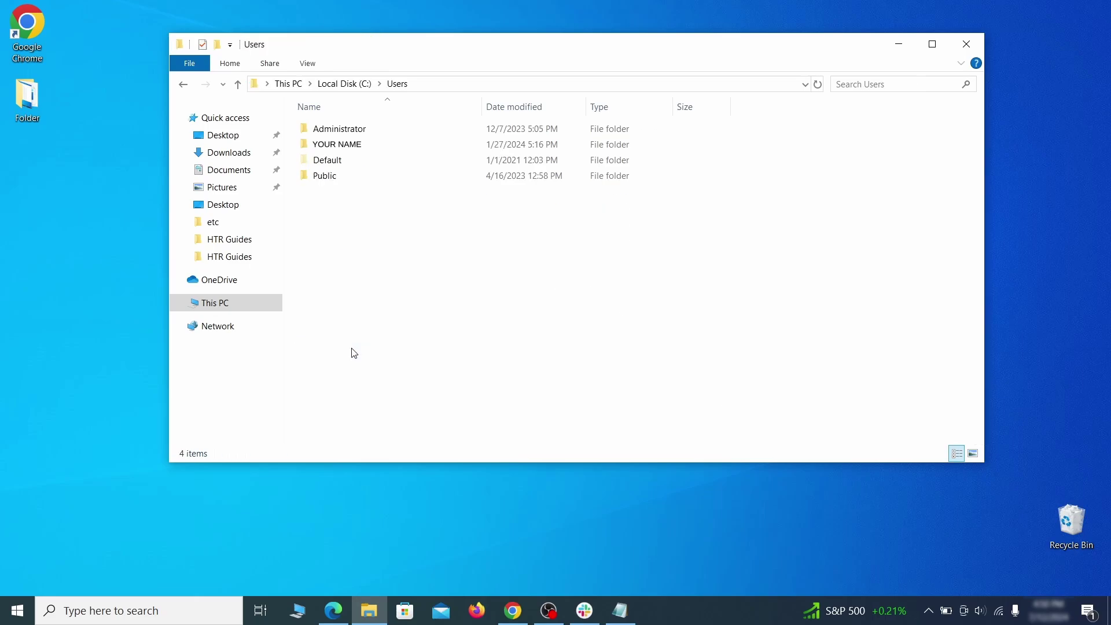
double_click(467, 150)
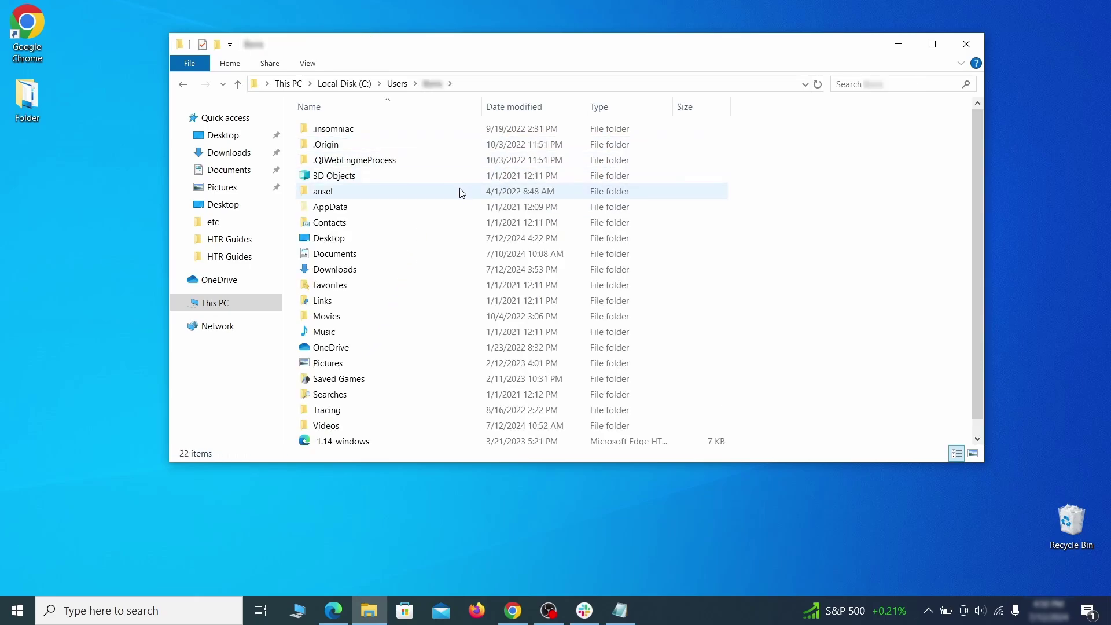
double_click(460, 209)
double_click(456, 160)
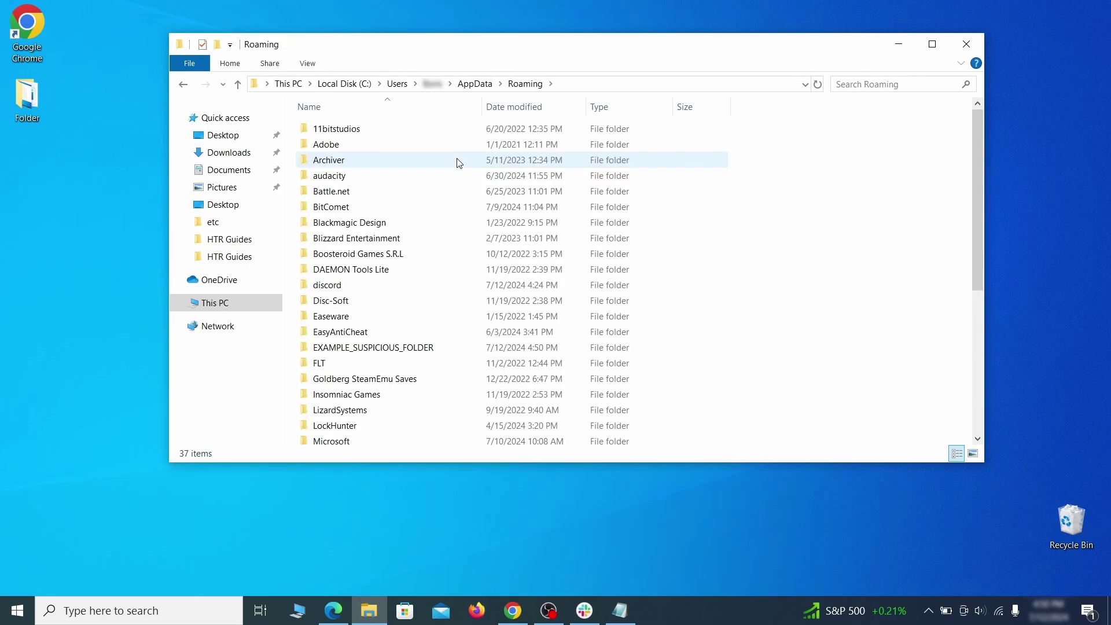
scroll(445, 209, "down", 1)
scroll(445, 208, "down", 1)
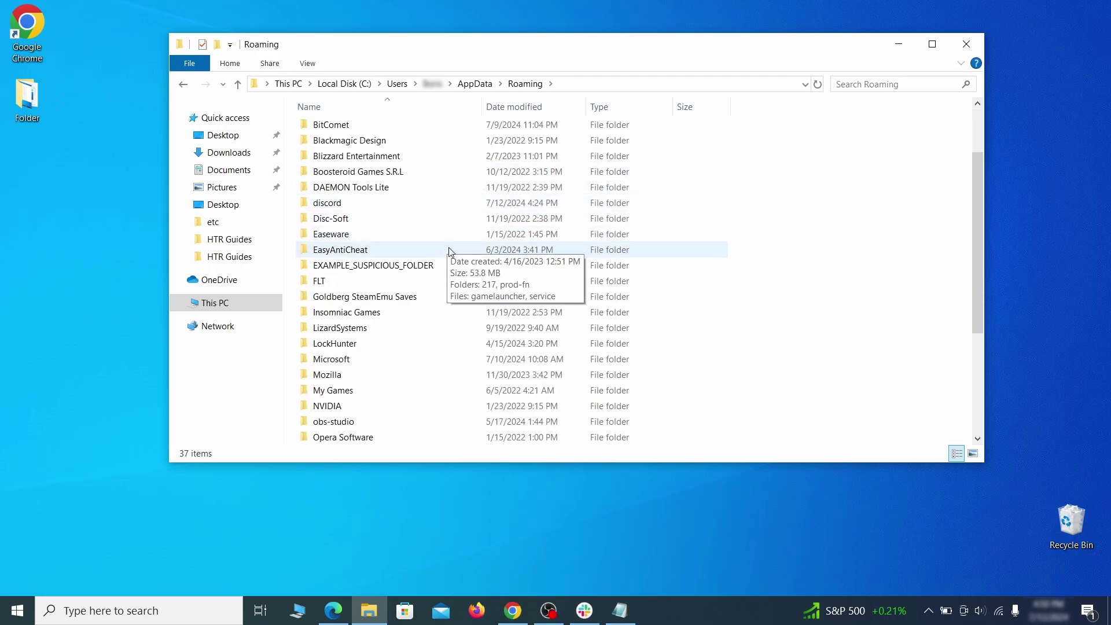
left_click(457, 268)
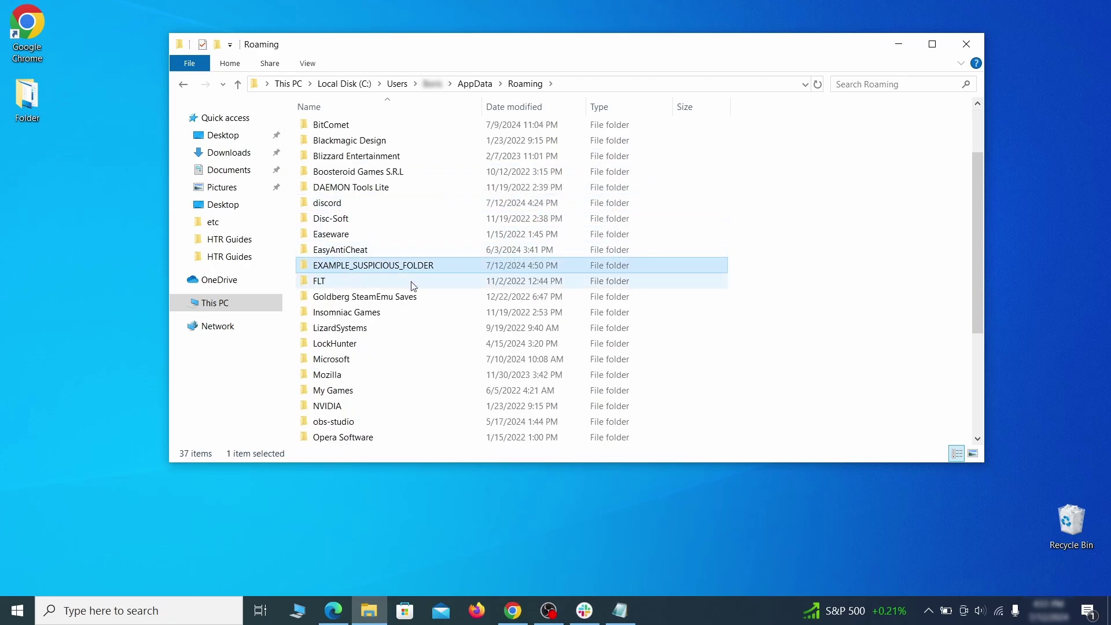
Try deleting EXAMPLE_SUSPICIOUS_FOLDER, then unlock and delete it with LockHunter.
right_click(496, 269)
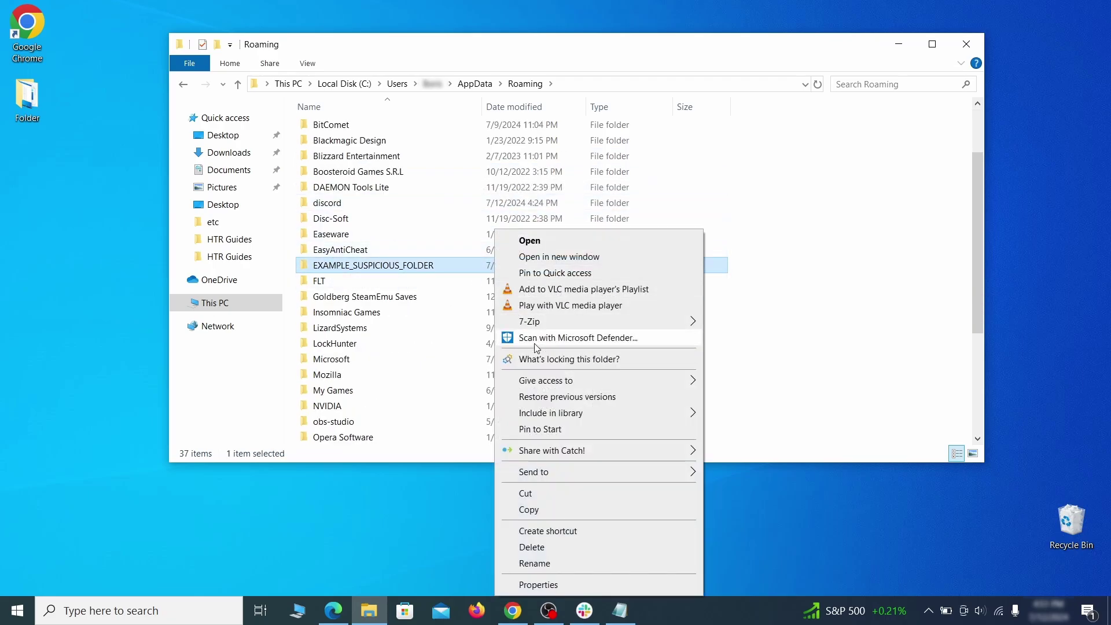
left_click(549, 548)
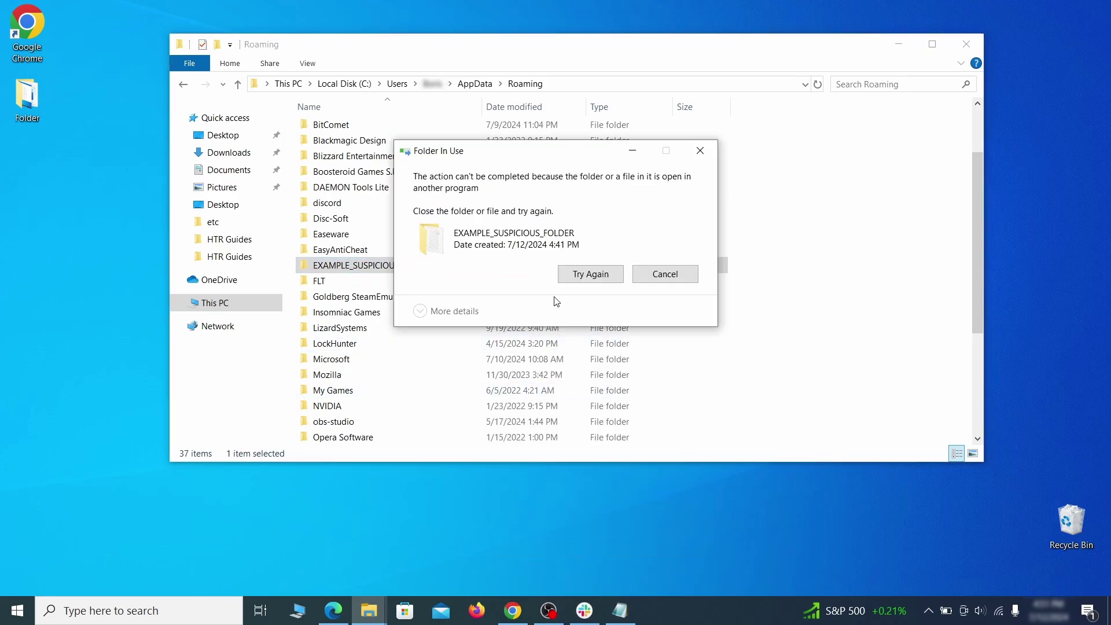
right_click(471, 265)
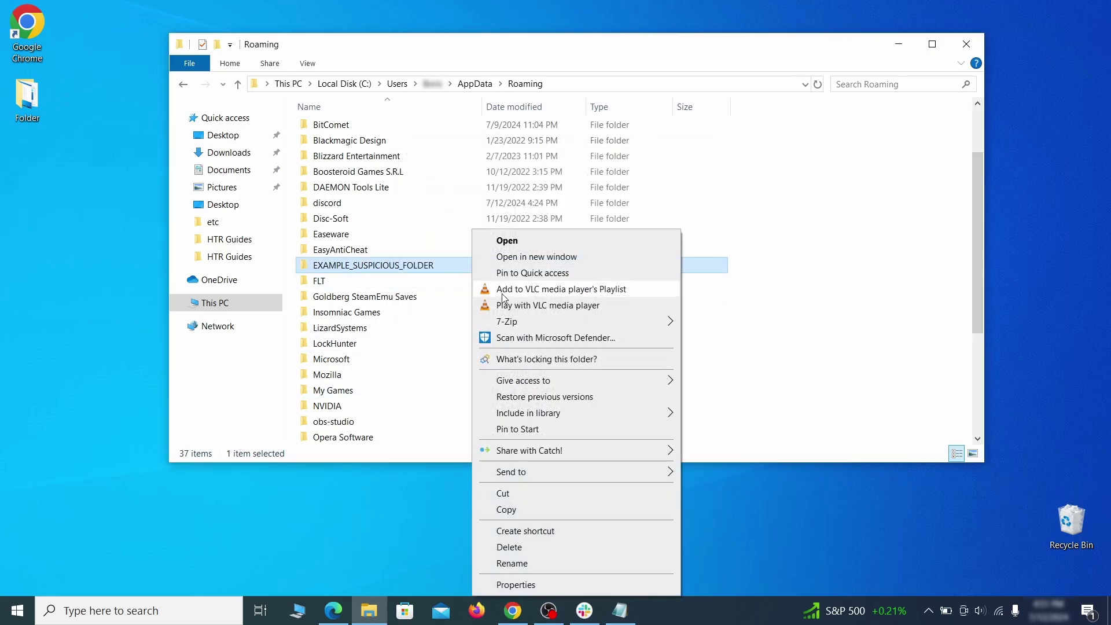
left_click(509, 359)
left_click(498, 144)
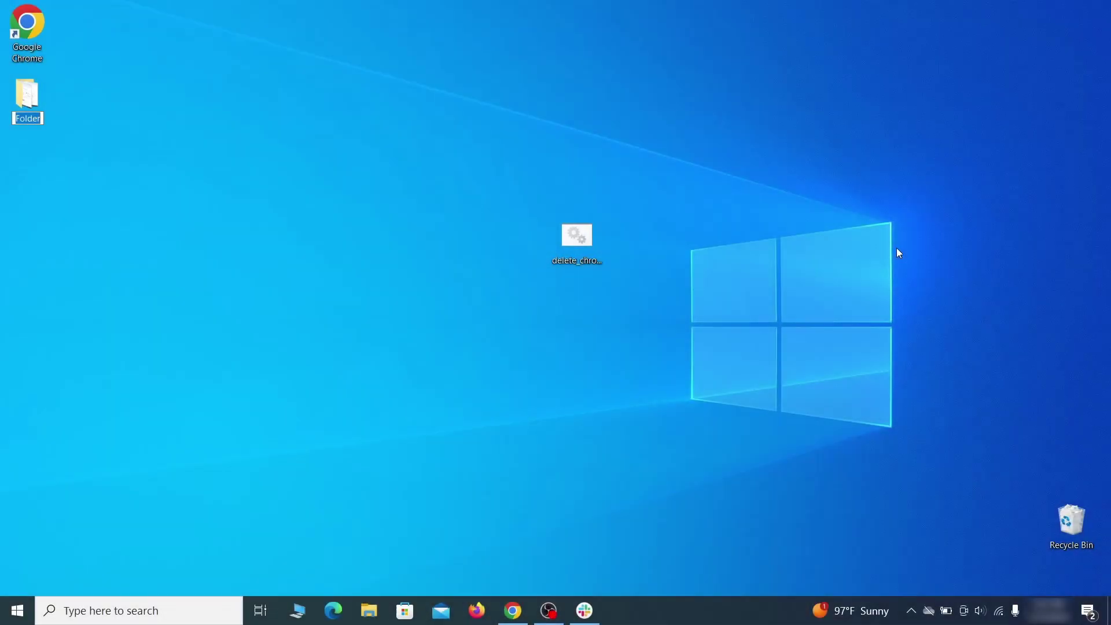
Open Edit group policy and remove the chrome template from Computer Configuration's Administrative Templates.
key("super")
type("edit group policy")
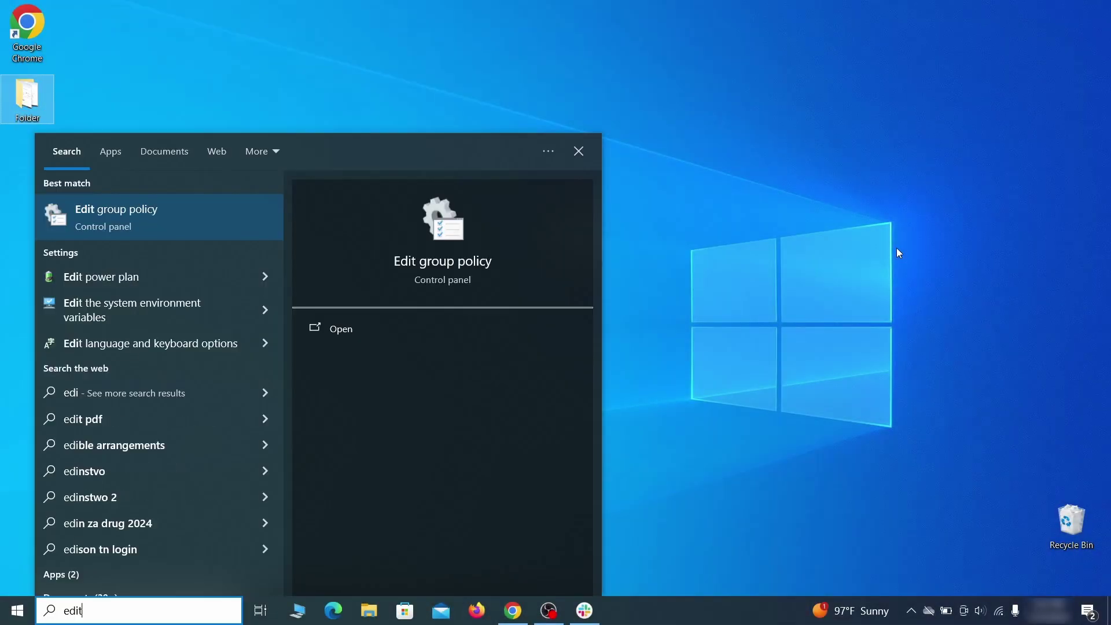
left_click(149, 214)
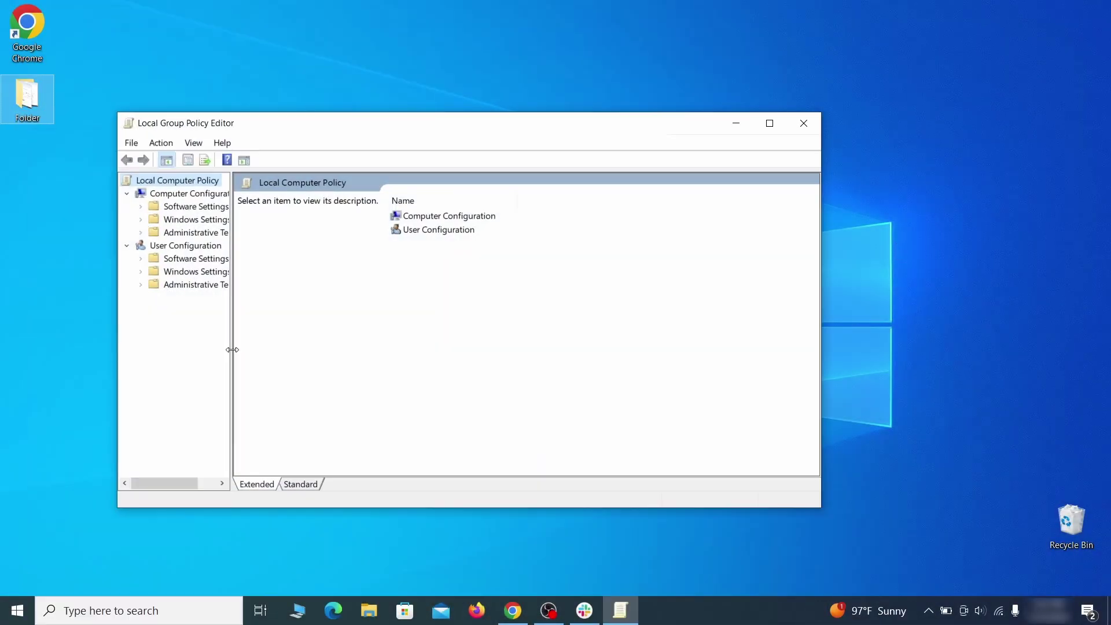
left_click(184, 196)
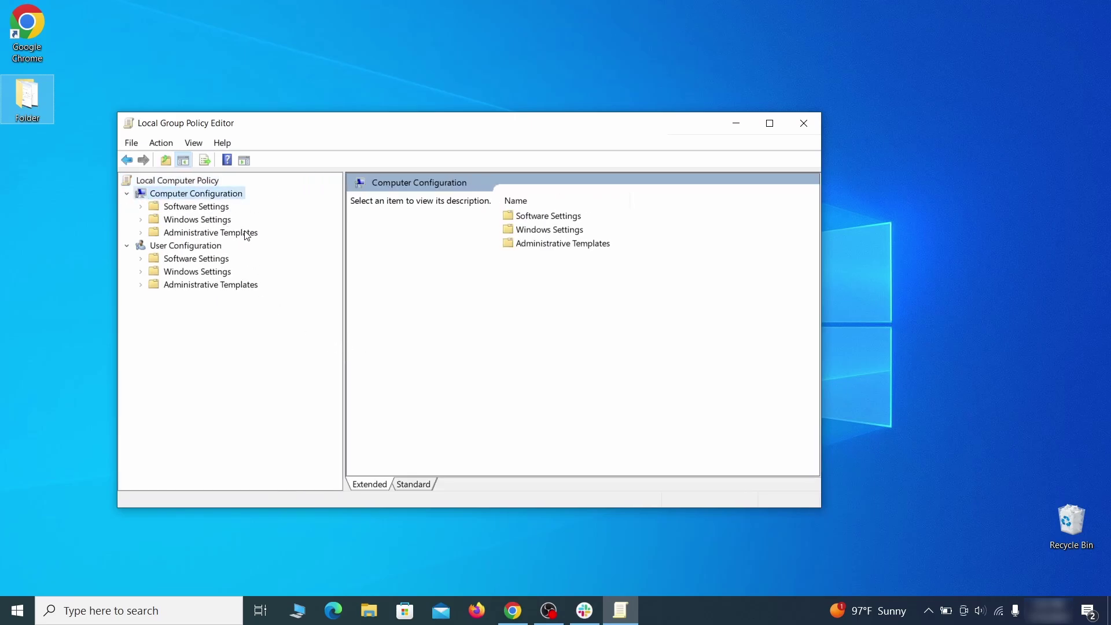
left_click(247, 233)
right_click(247, 232)
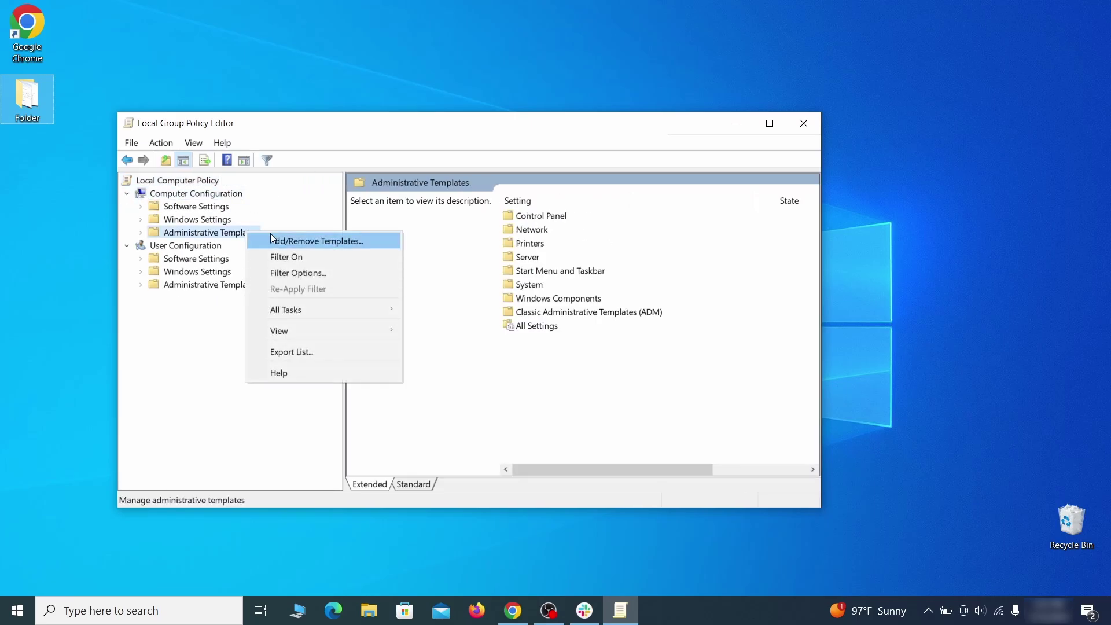
left_click(354, 242)
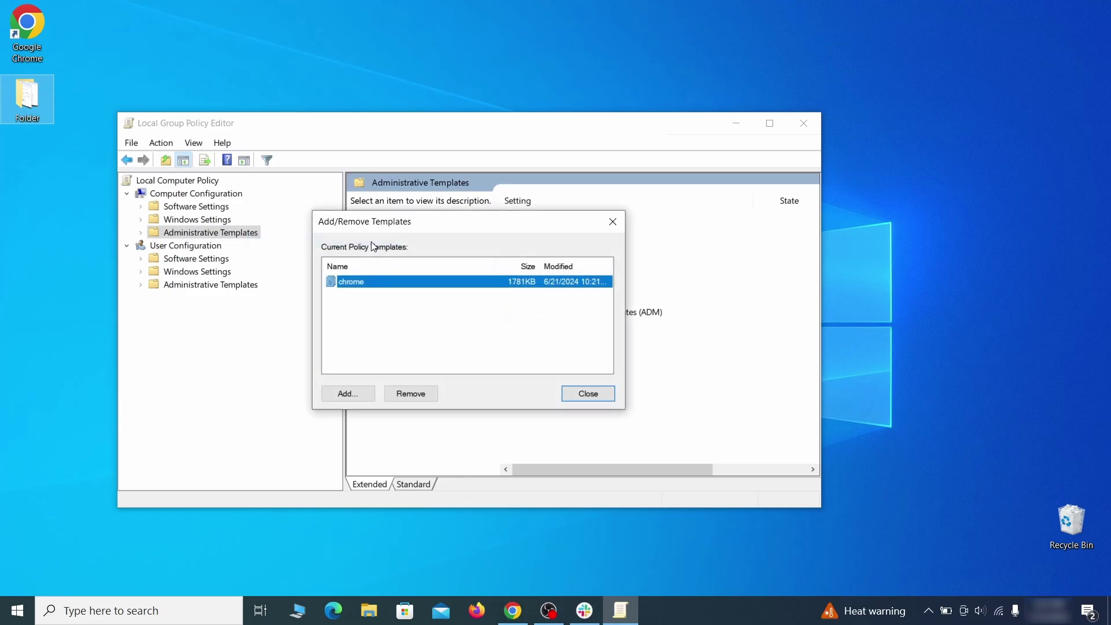
left_click(420, 395)
left_click(598, 388)
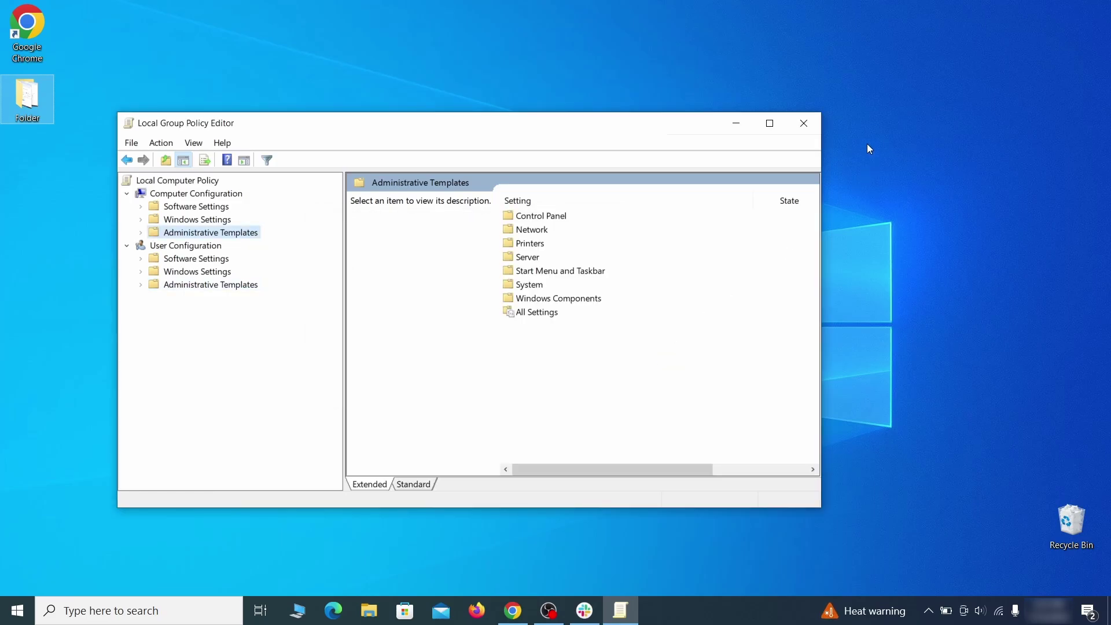
Close the Group Policy Editor and restart the computer.
left_click(807, 128)
left_click(17, 611)
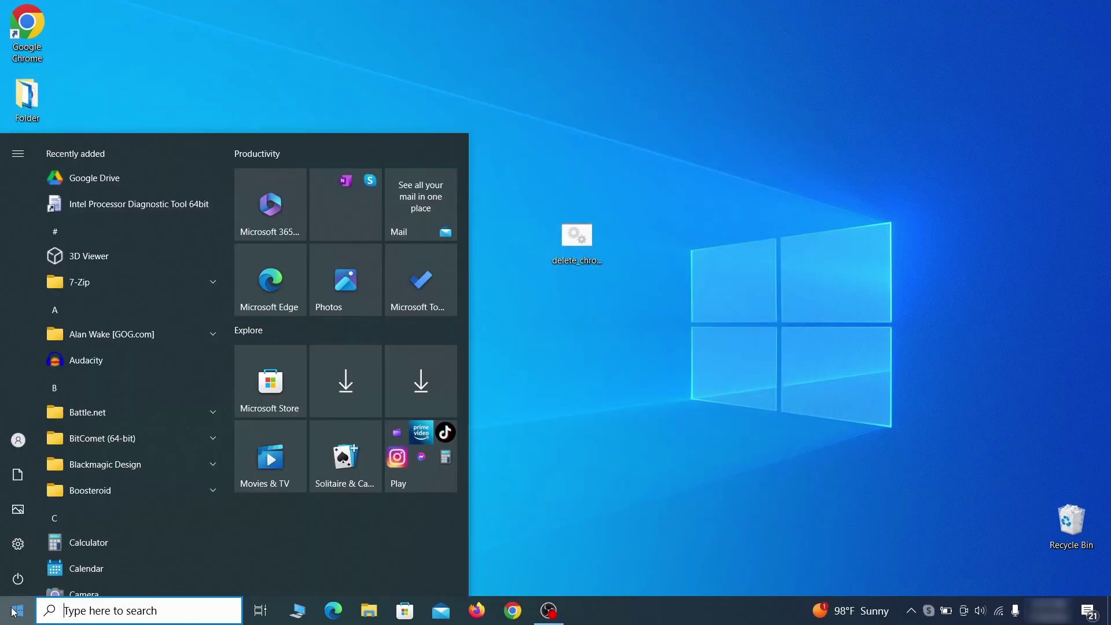
left_click(18, 578)
left_click(97, 542)
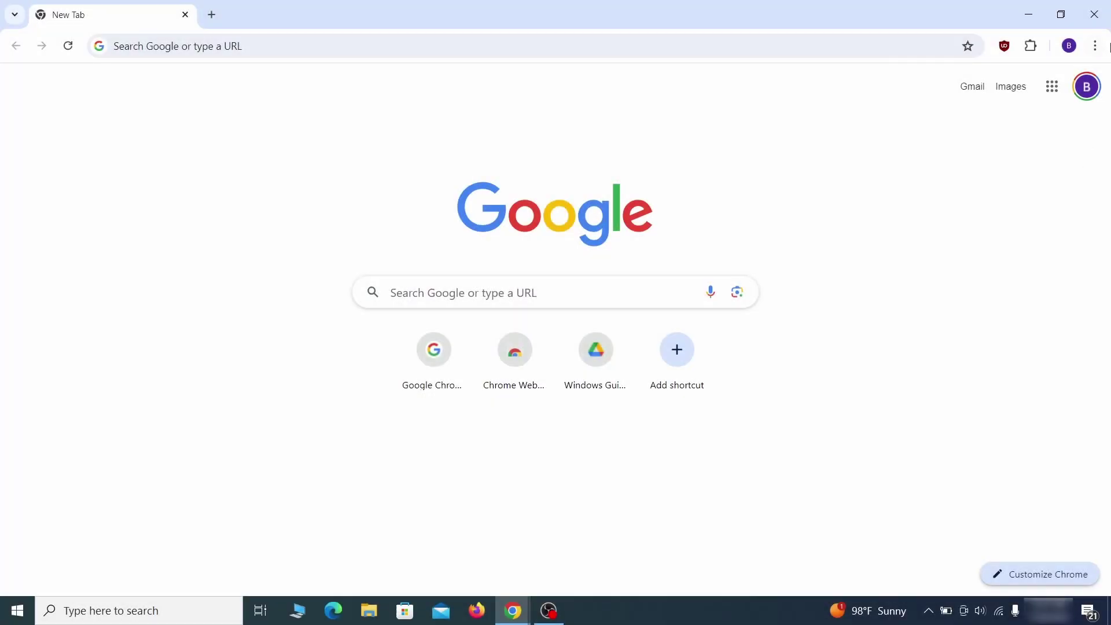
left_click(1095, 46)
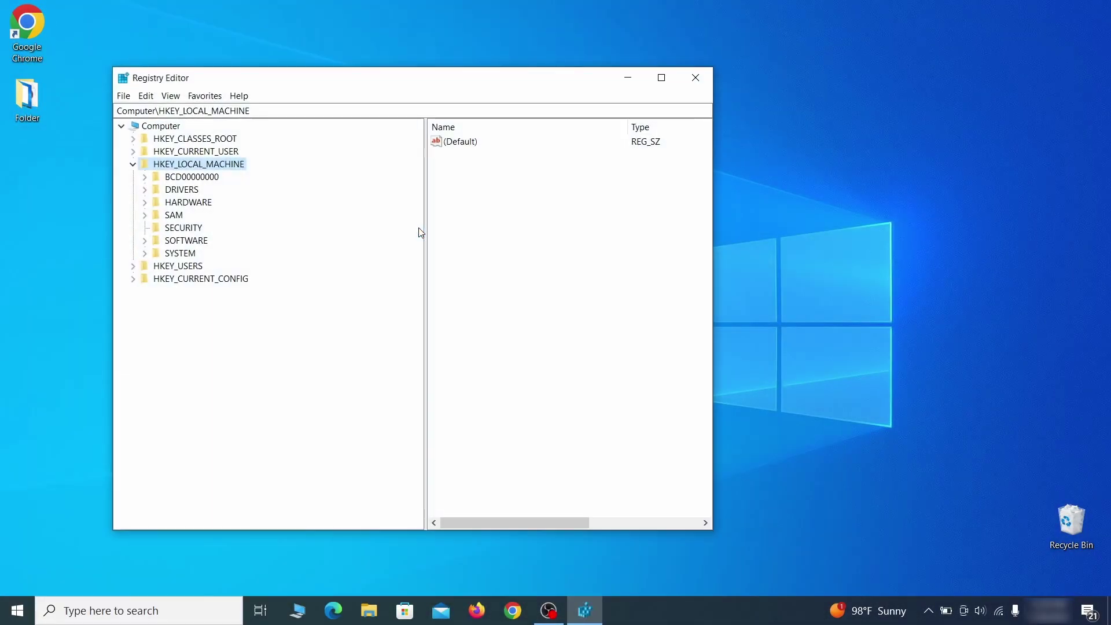
Navigate to BCD00000000 > Objects > Elements key 12000004 and cancel its deletion.
left_click(145, 177)
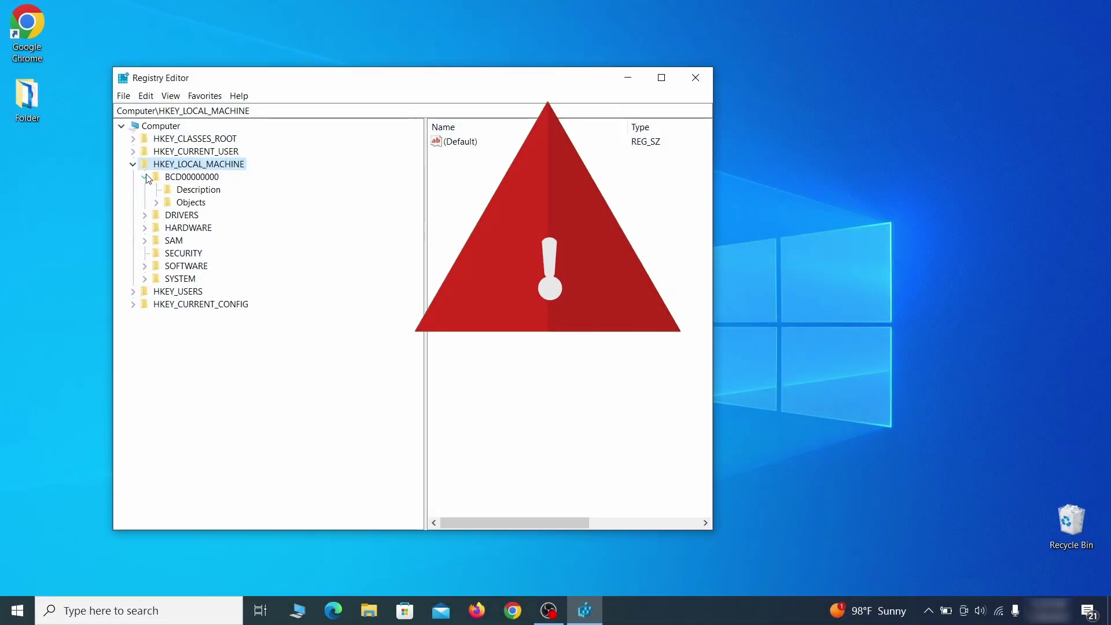
left_click(156, 202)
left_click(168, 329)
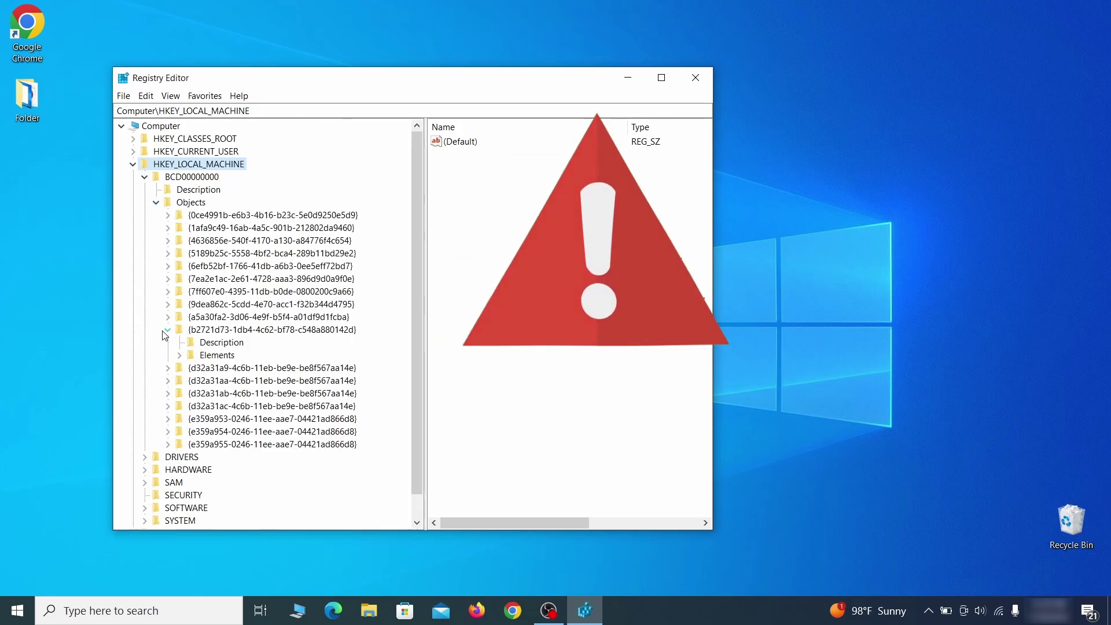
left_click(179, 355)
left_click(231, 394)
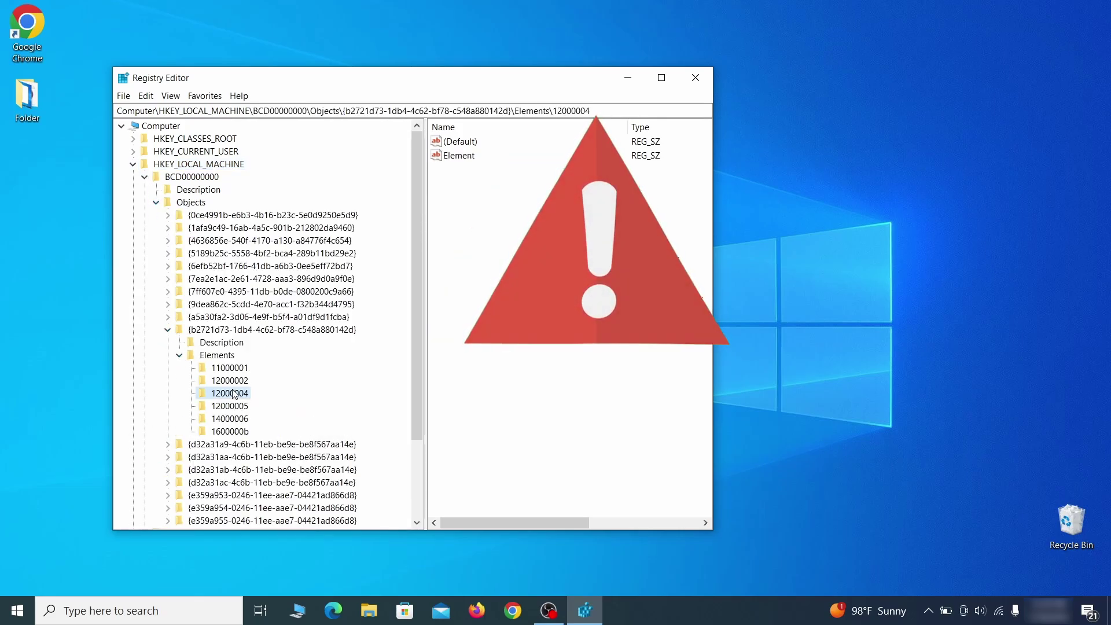
right_click(232, 393)
left_click(286, 443)
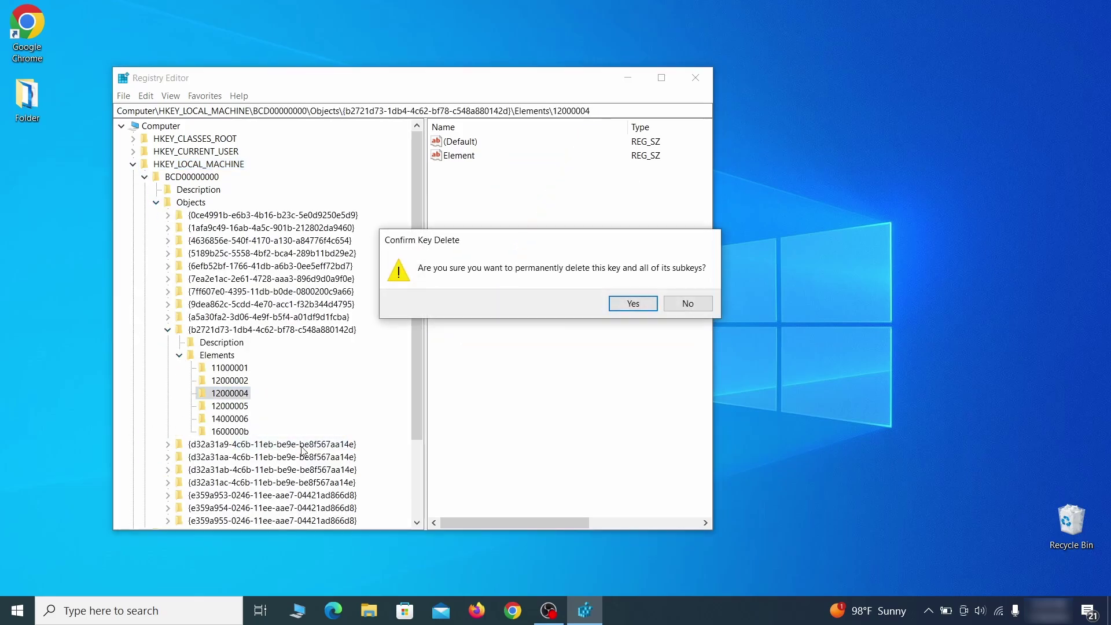
left_click(700, 310)
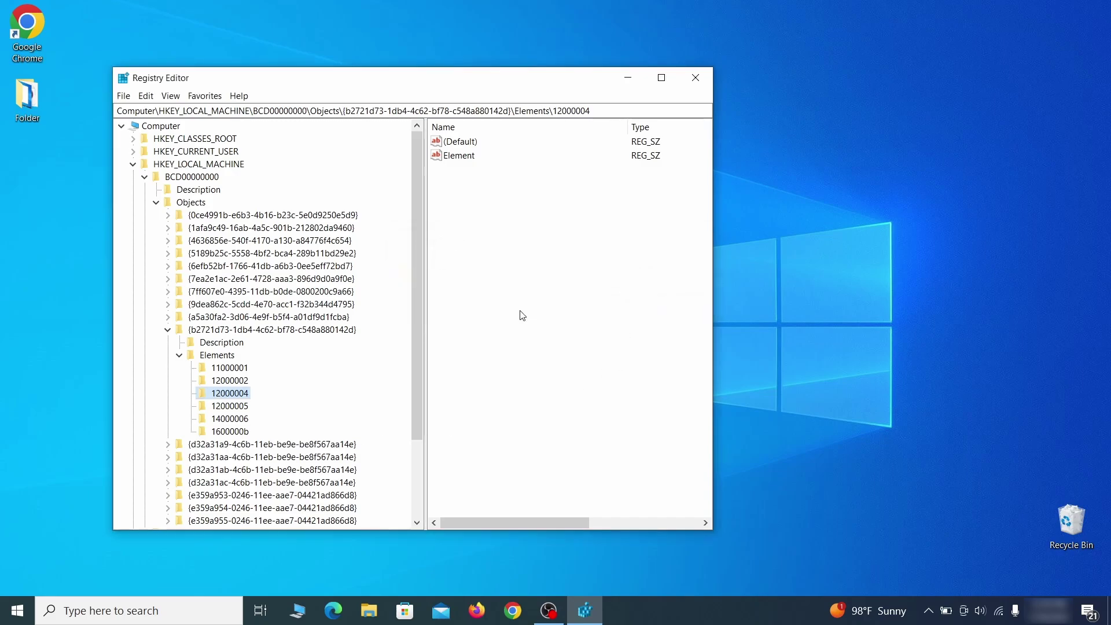
scroll(183, 444, "down", 3)
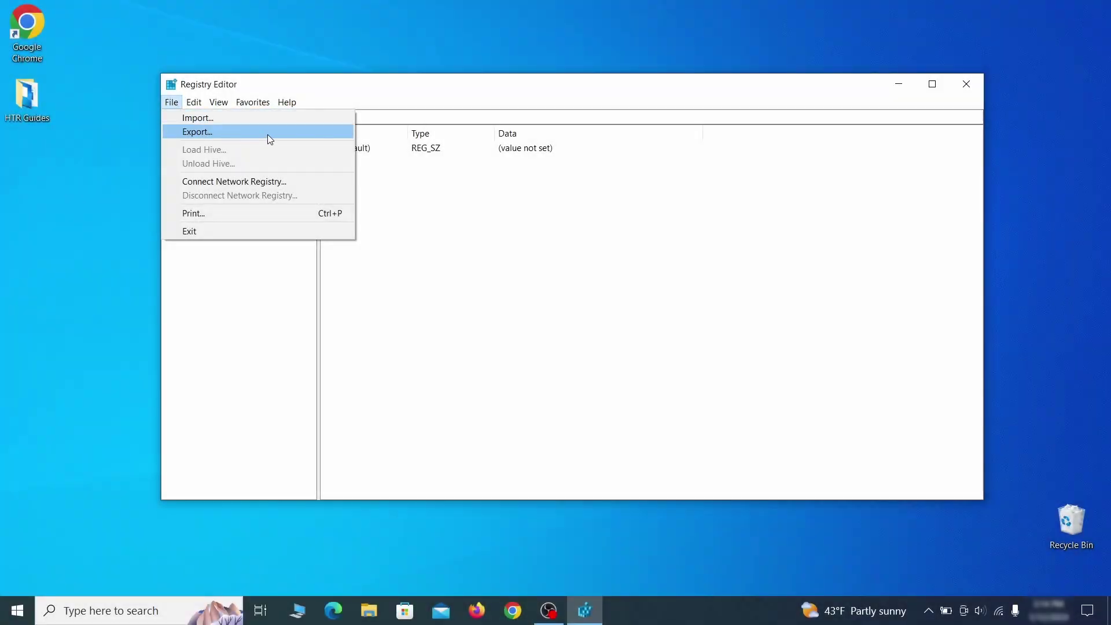
Export the registry backup to the desktop, then select Registry Backup 1 for import.
left_click(267, 133)
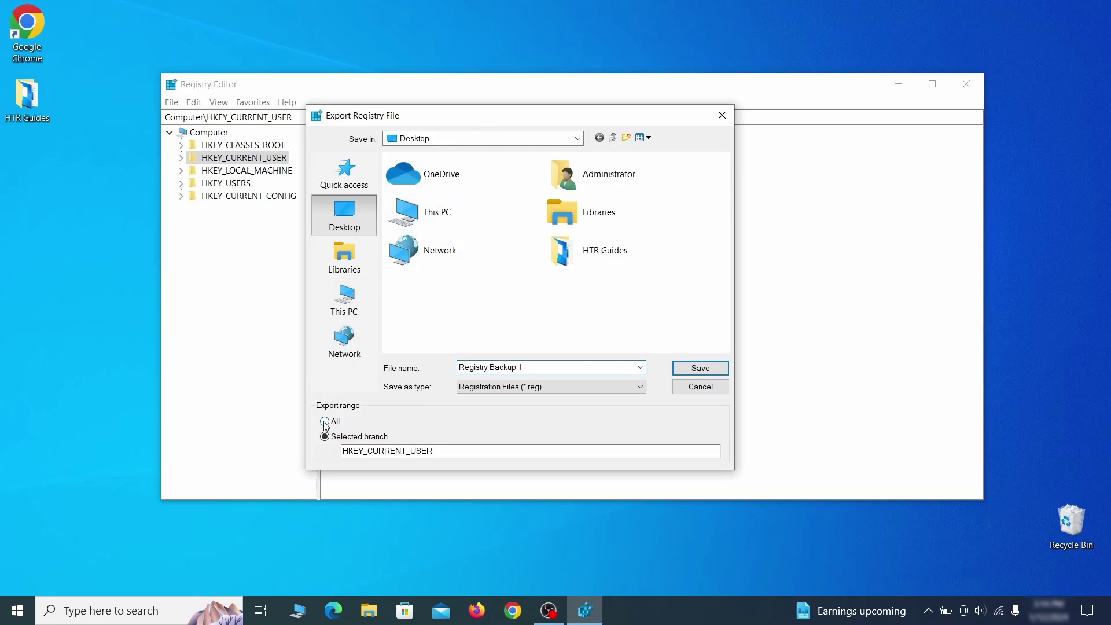
key("Return")
left_click(171, 102)
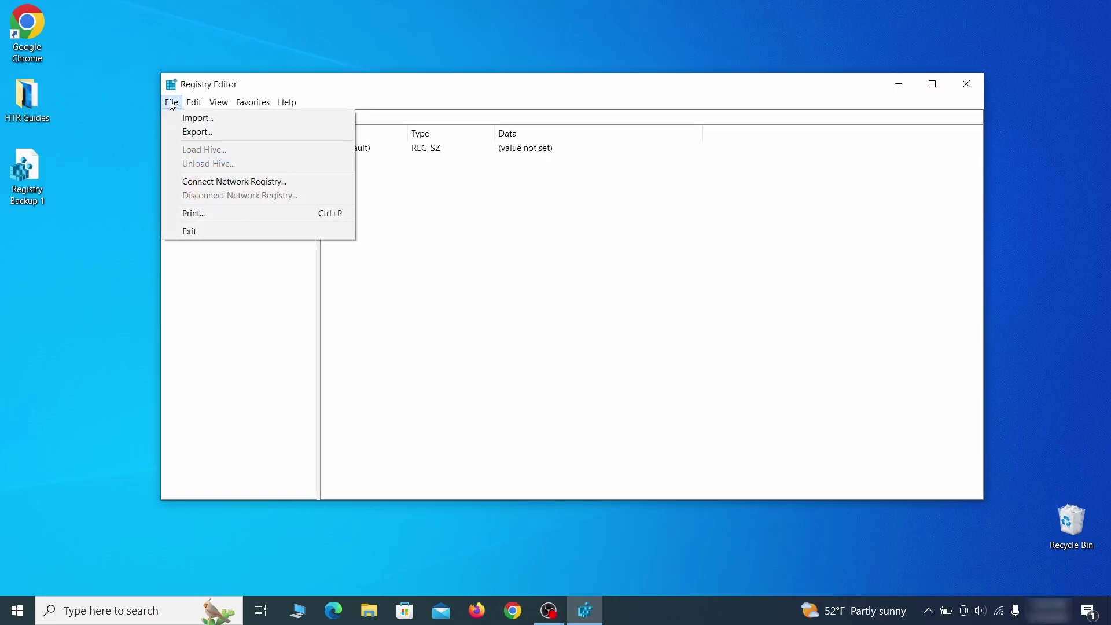
left_click(238, 119)
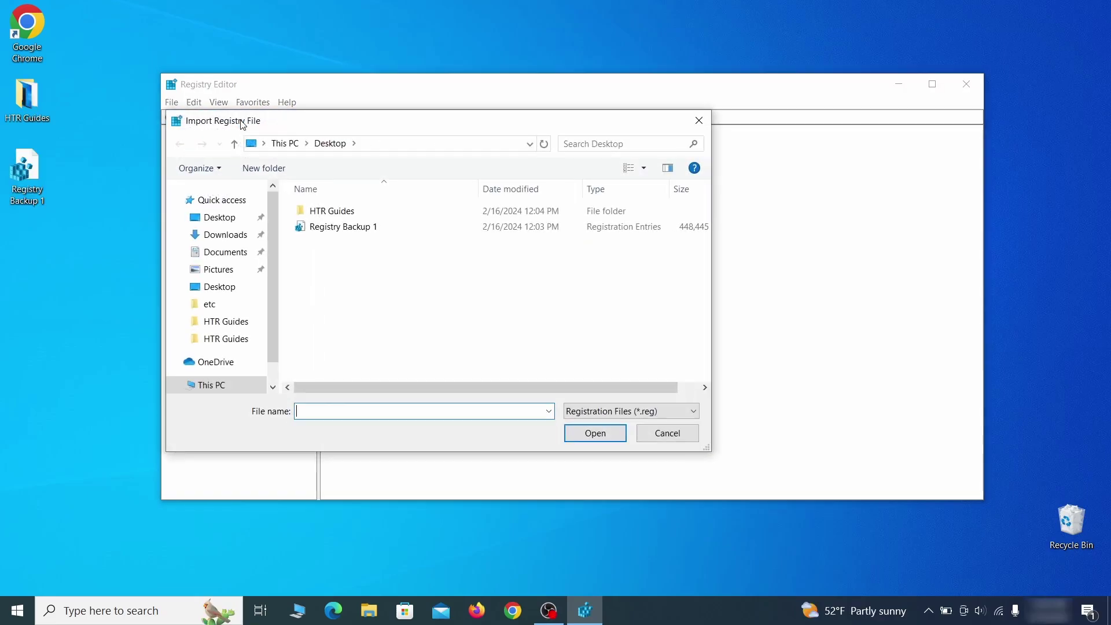
left_click(386, 233)
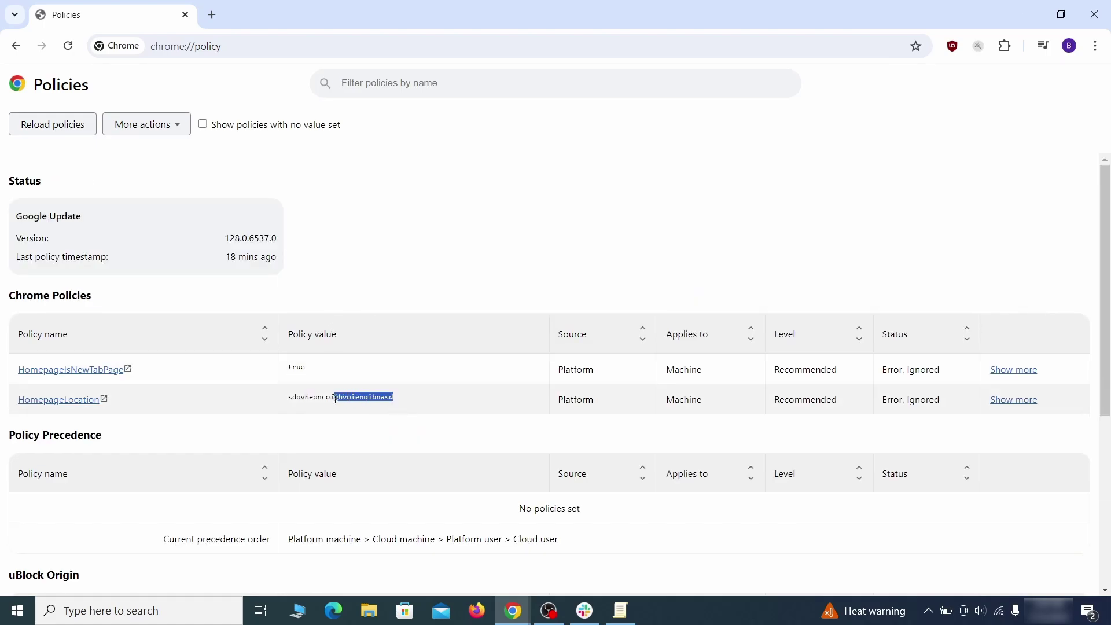
Paste the HomepageLocation value into a Notepad note, minimize it, and open Chrome's Extensions menu.
right_click(315, 399)
left_click(327, 414)
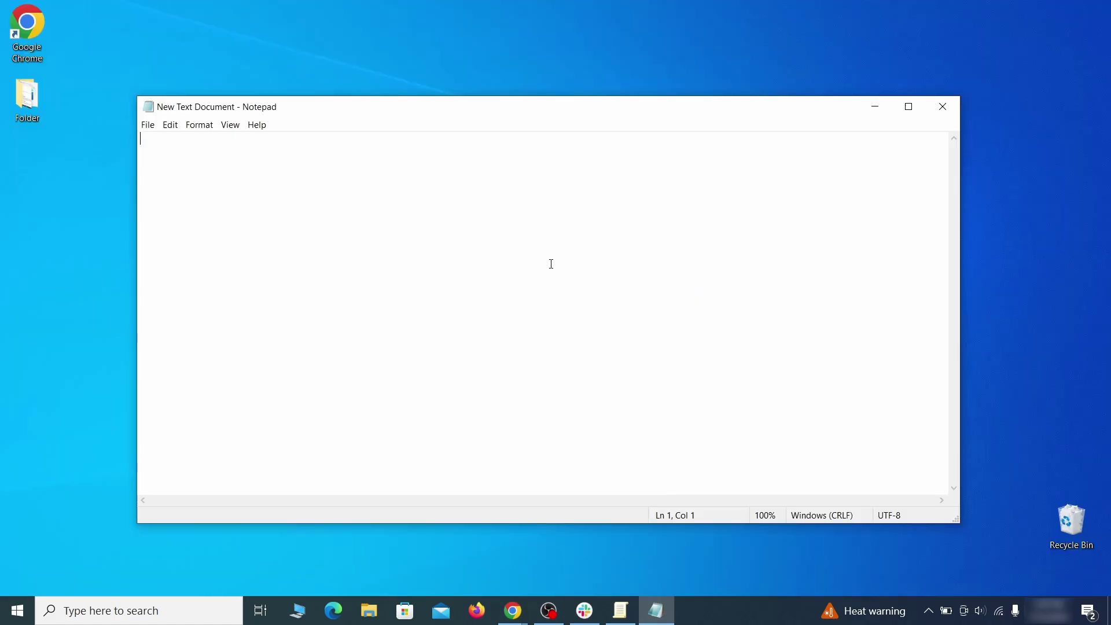
right_click(551, 264)
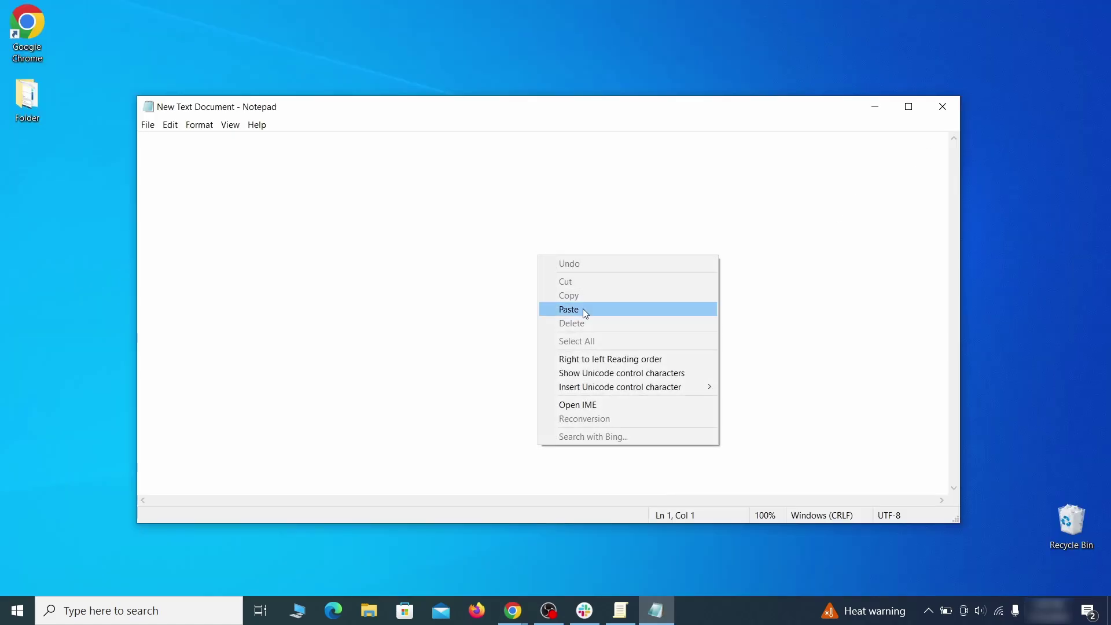
left_click(582, 308)
left_click(874, 111)
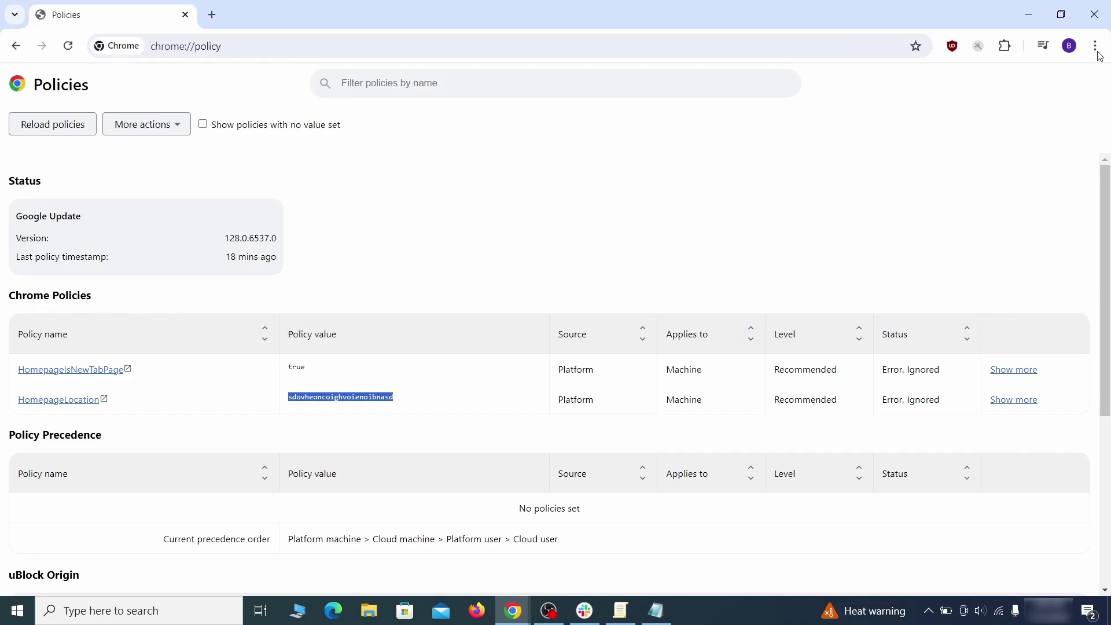
left_click(1095, 46)
mouse_move(958, 259)
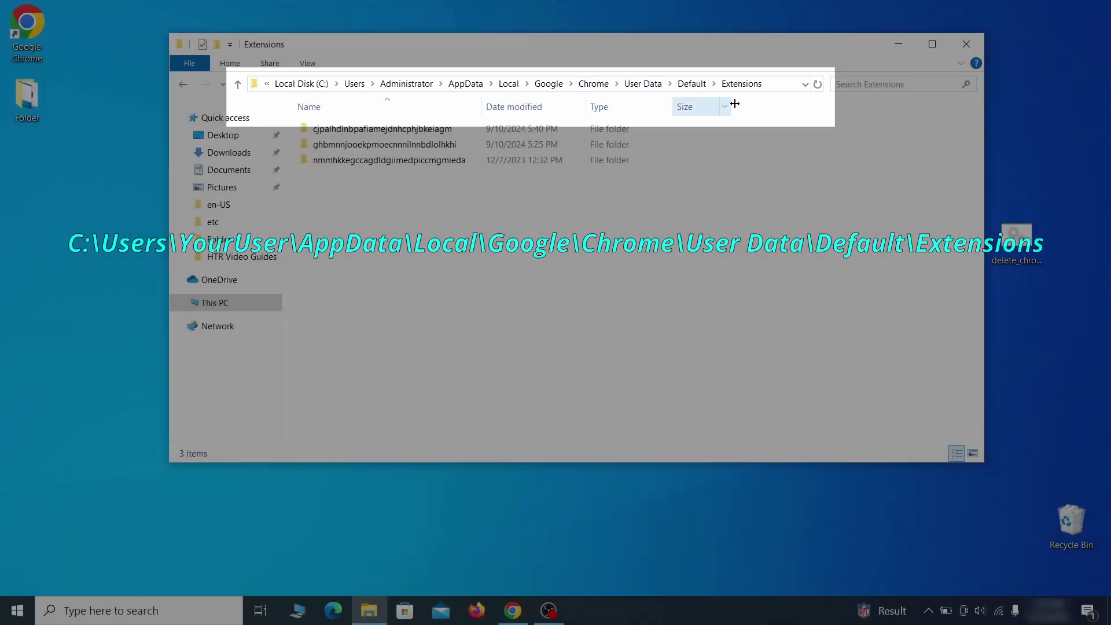
Delete the three folders in Chrome's User Data\Default\Extensions and close File Explorer.
left_click_drag(410, 185, 469, 141)
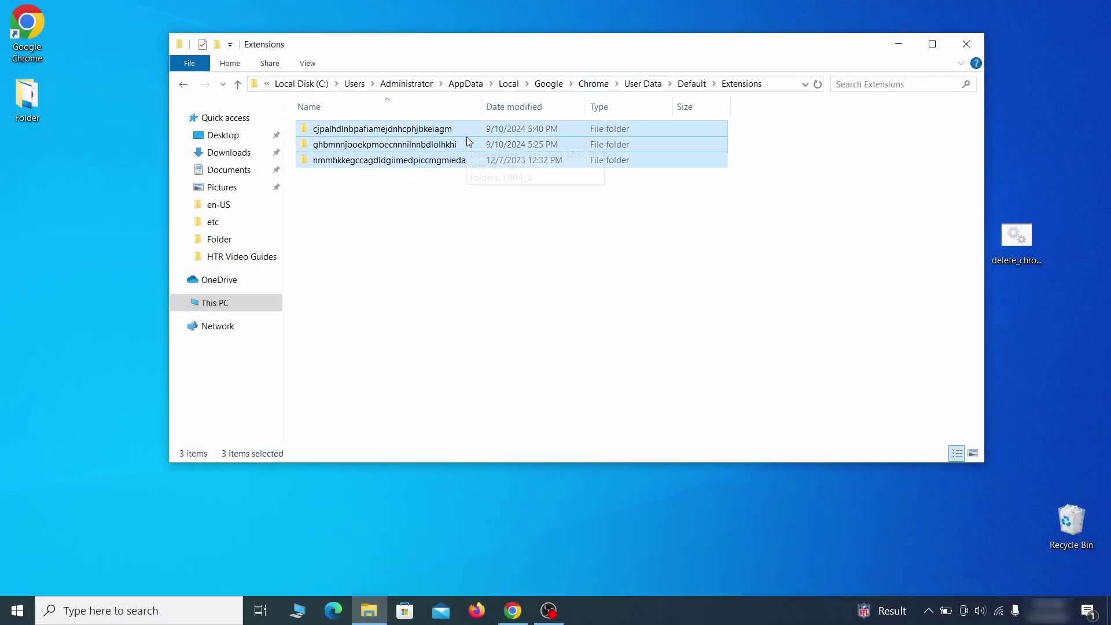
right_click(467, 139)
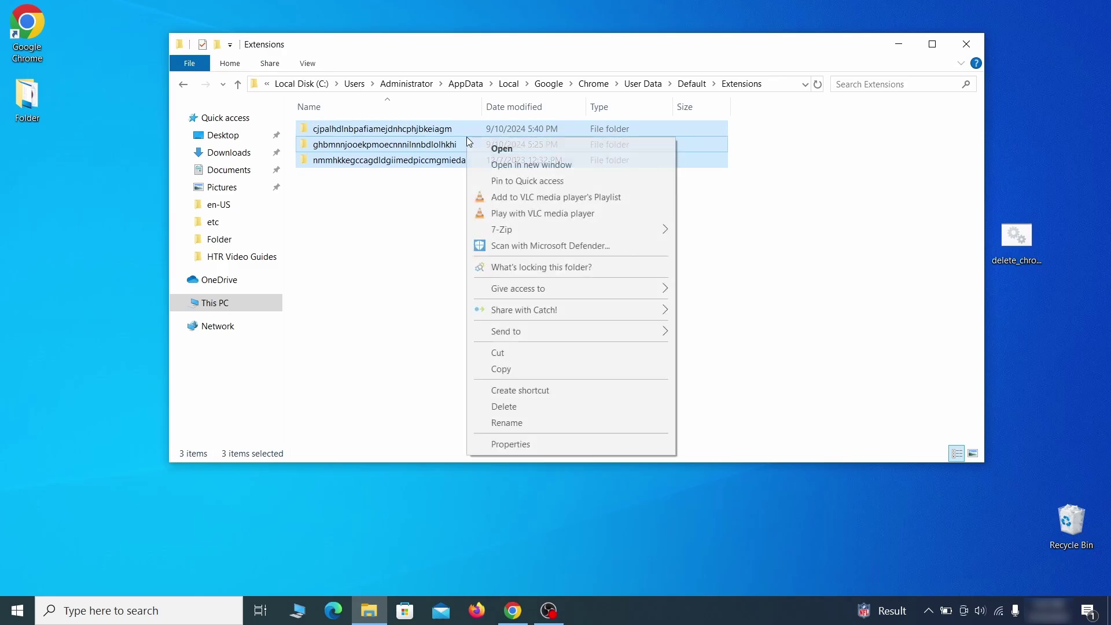
left_click(503, 406)
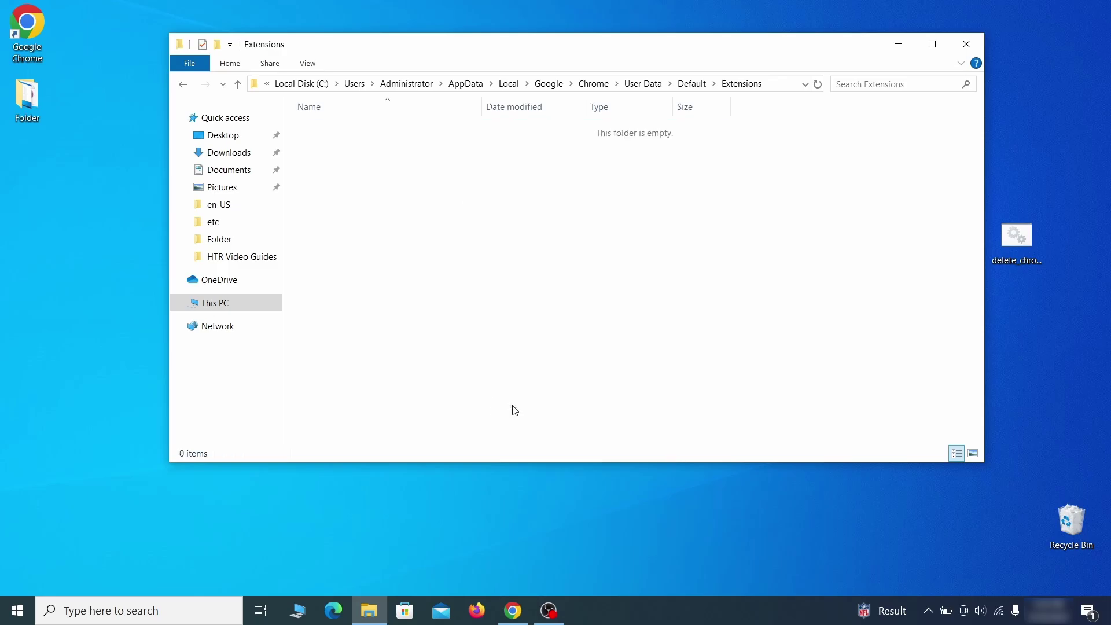
left_click(966, 43)
key("alt+Tab")
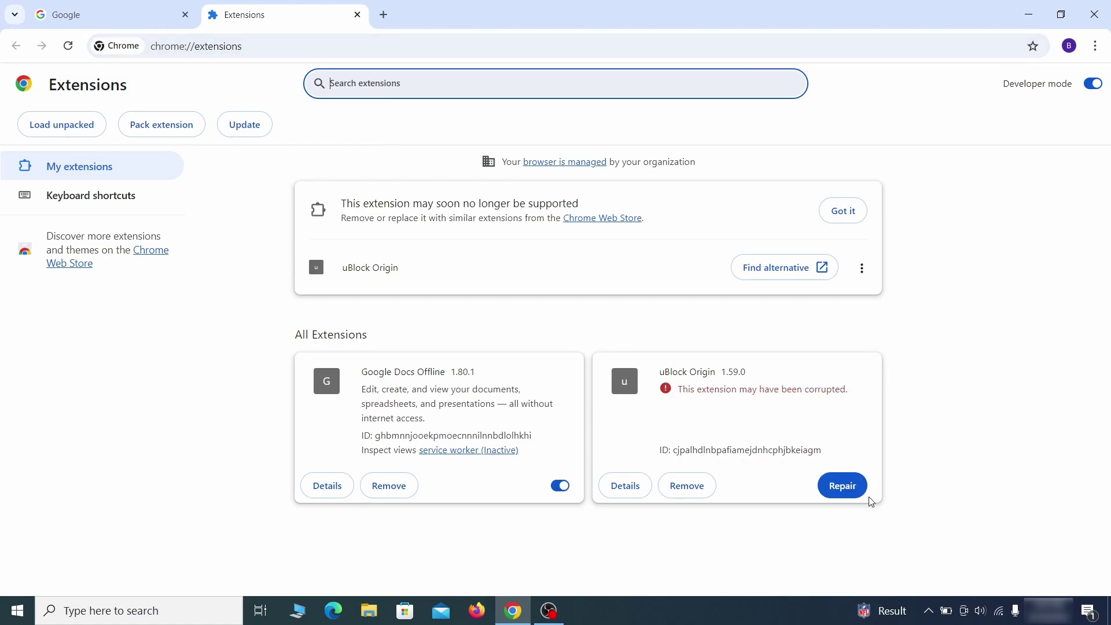
Repair the corrupted uBlock Origin extension and turn on Developer mode.
left_click(846, 488)
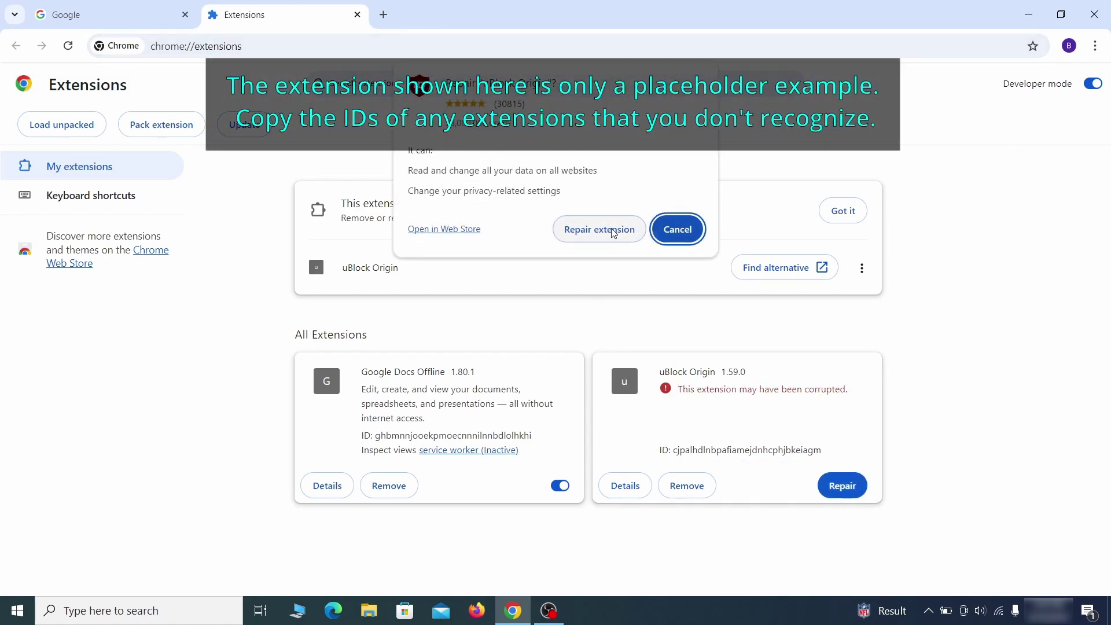
left_click(600, 230)
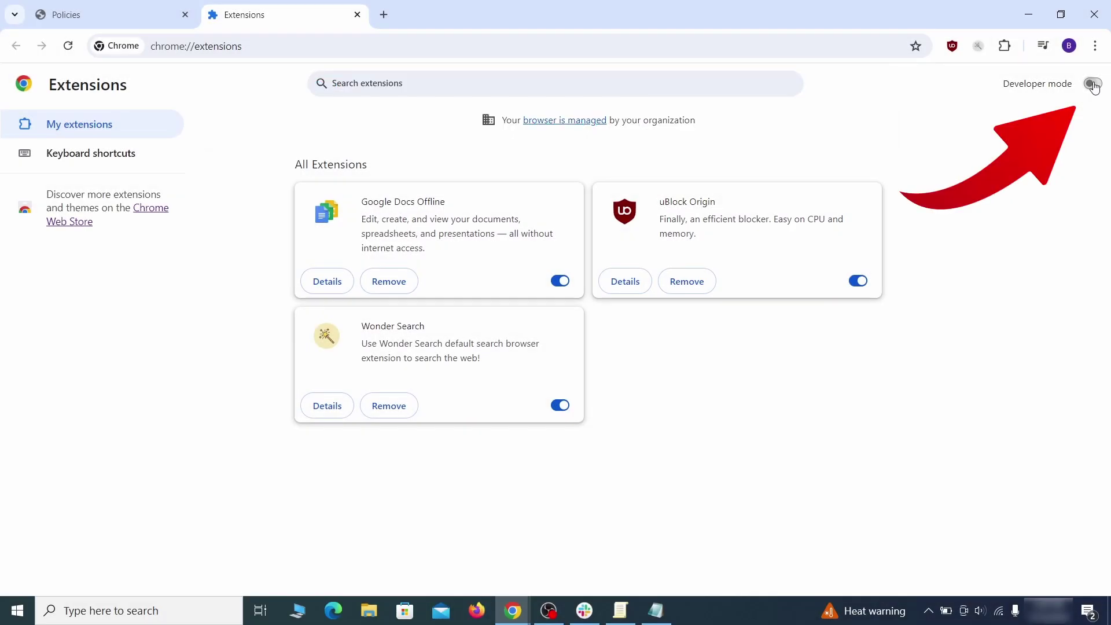
left_click(1092, 85)
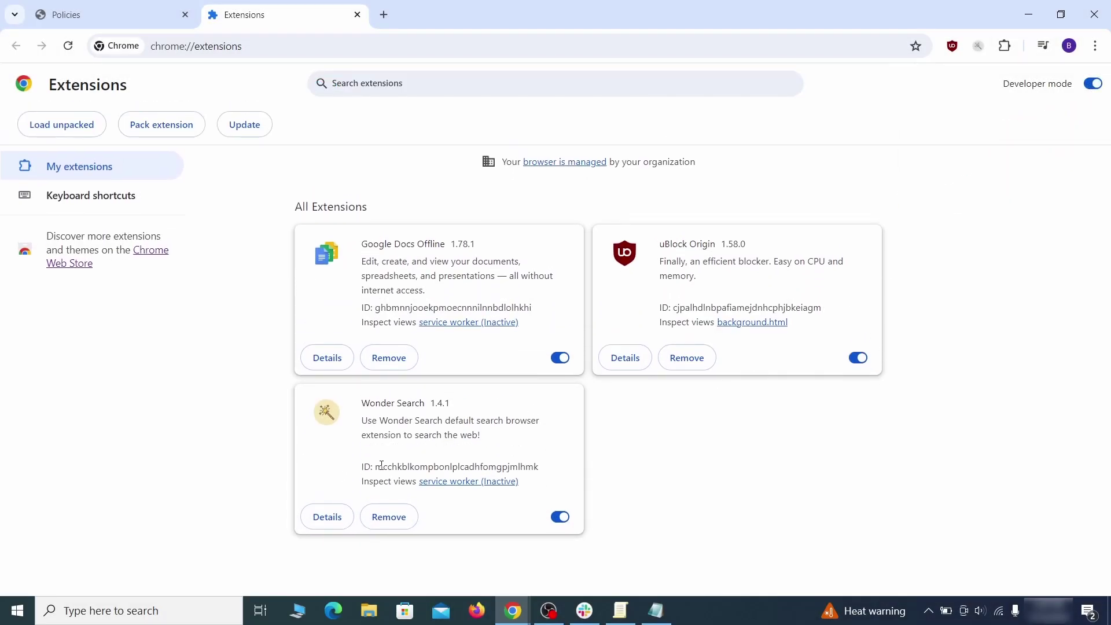
Copy the Wonder Search extension's ID.
left_click_drag(379, 469, 526, 466)
right_click(538, 467)
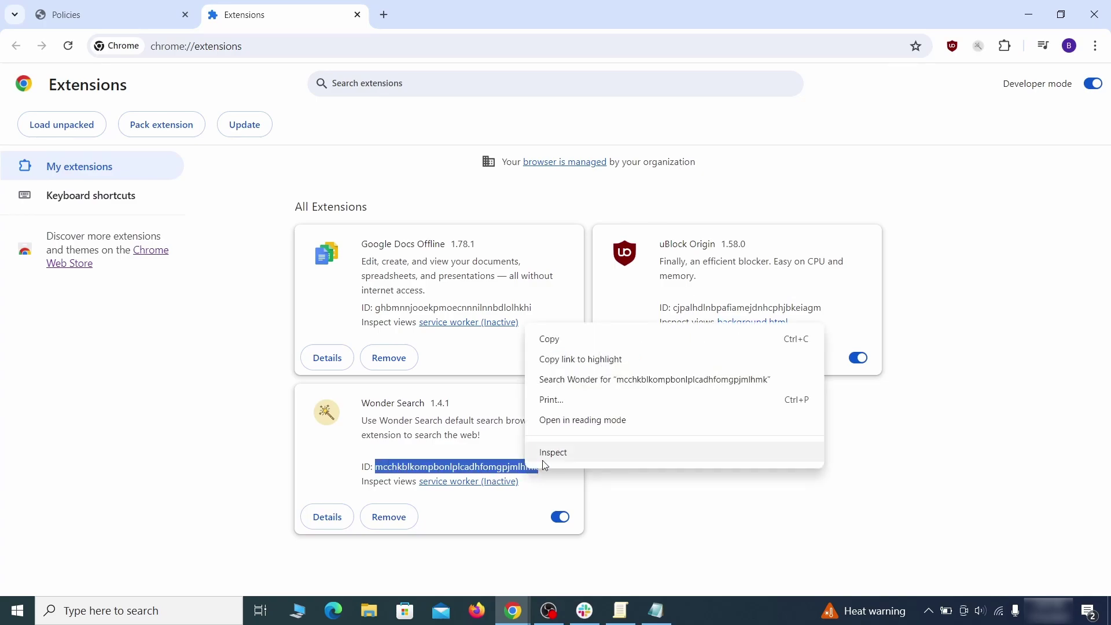
left_click(550, 340)
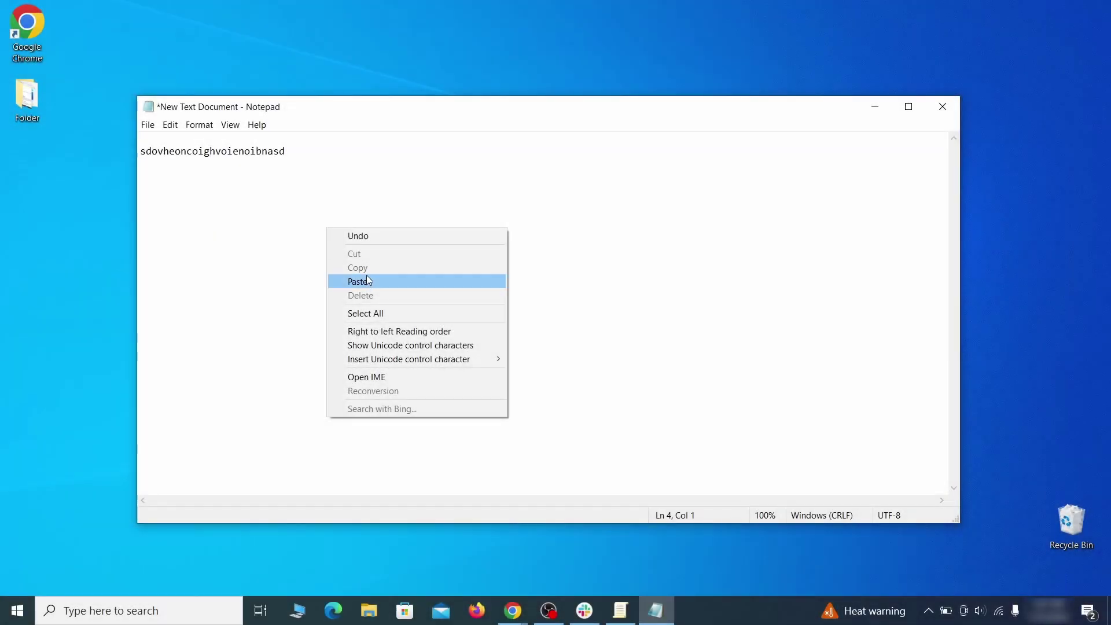
Paste the extension ID into Notepad and launch regedit as administrator.
left_click(372, 280)
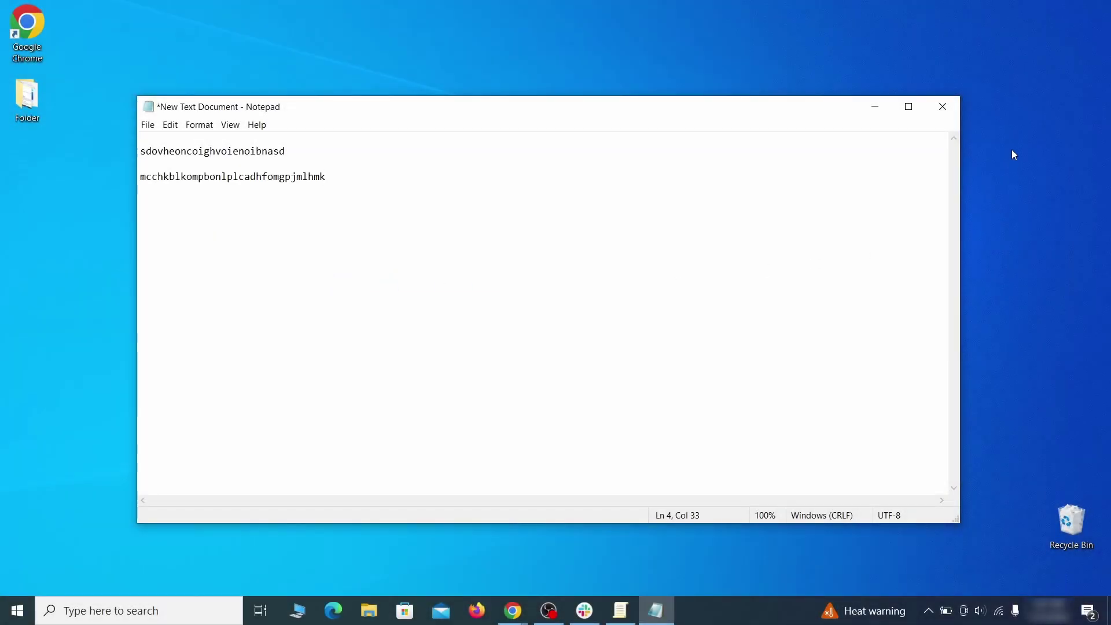
left_click(871, 111)
left_click(15, 618)
type("regedit")
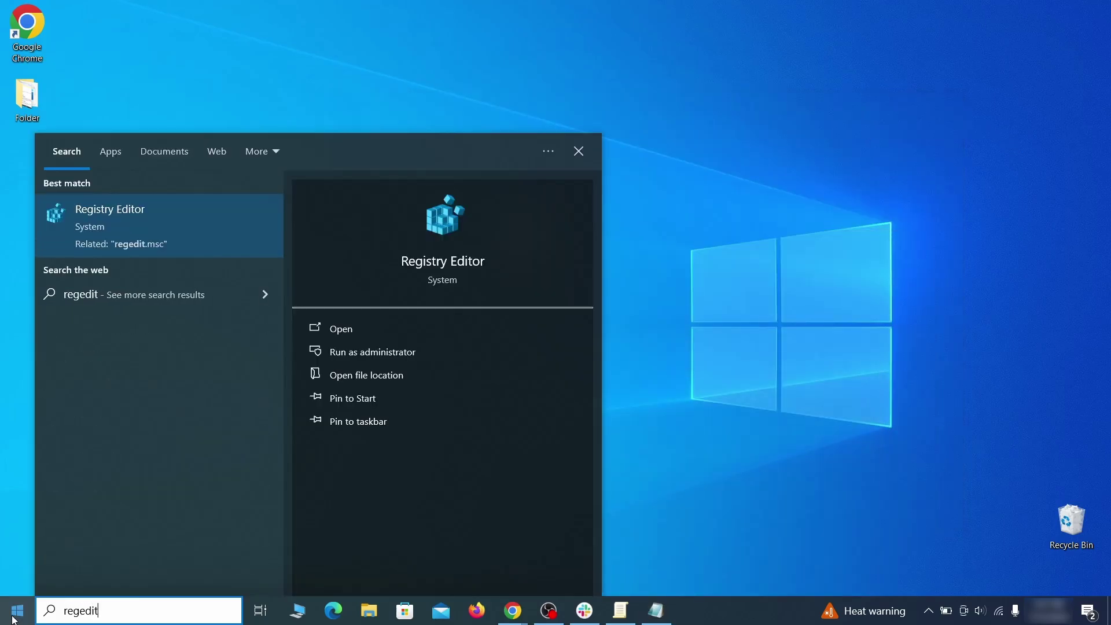
right_click(222, 220)
left_click(255, 239)
Search the registry for the hijacked homepage value copied from the Notepad note.
key("ctrl+f")
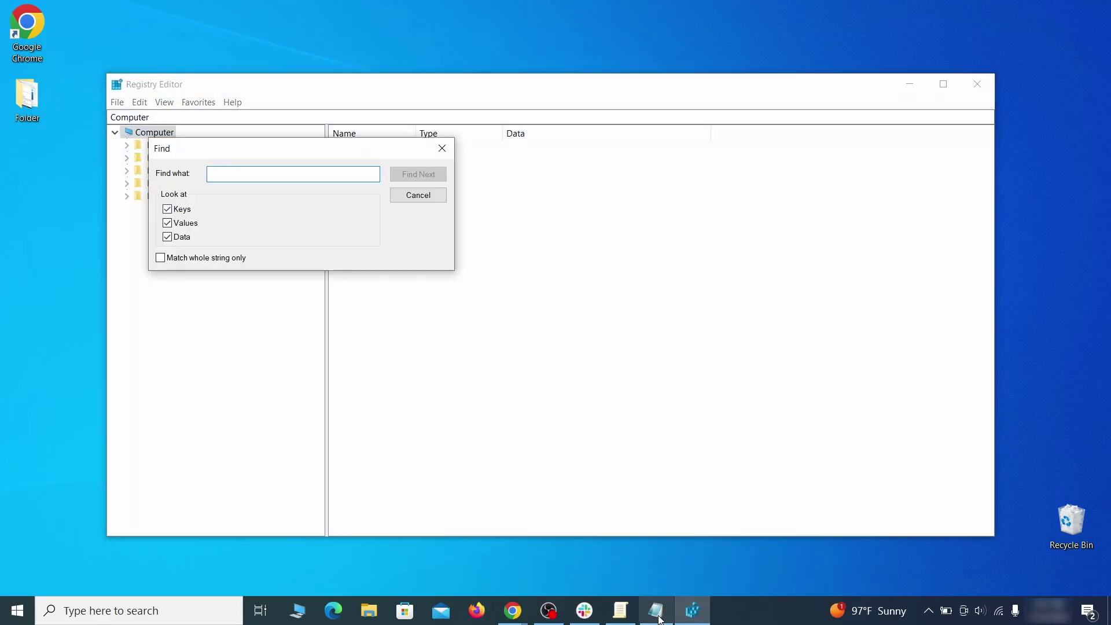
left_click(660, 620)
right_click(249, 151)
left_click(281, 195)
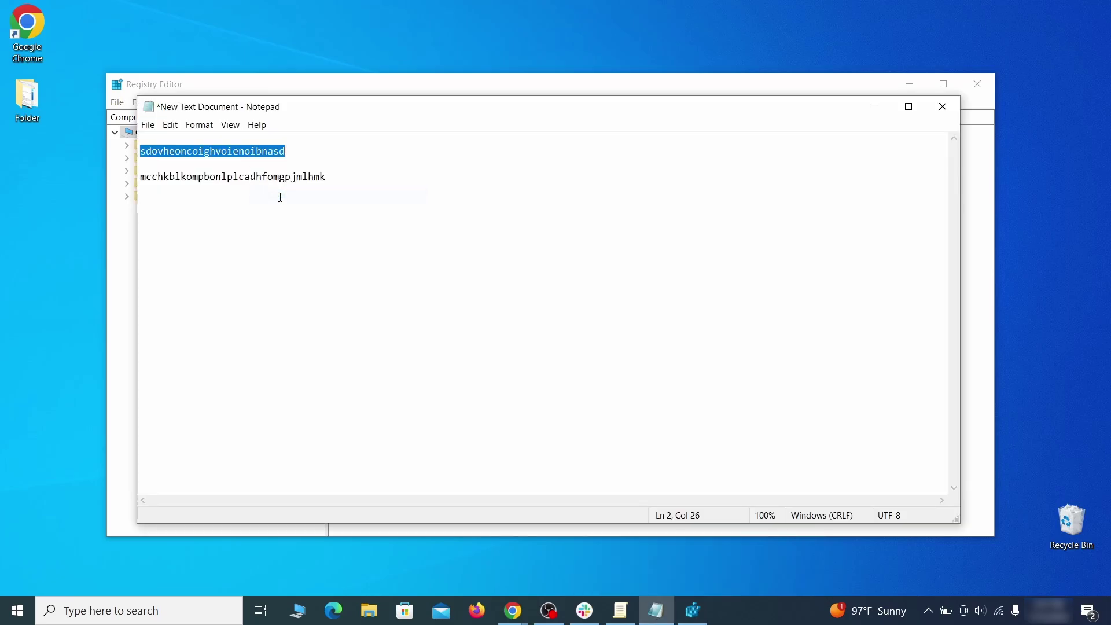
left_click(114, 213)
right_click(246, 175)
left_click(293, 232)
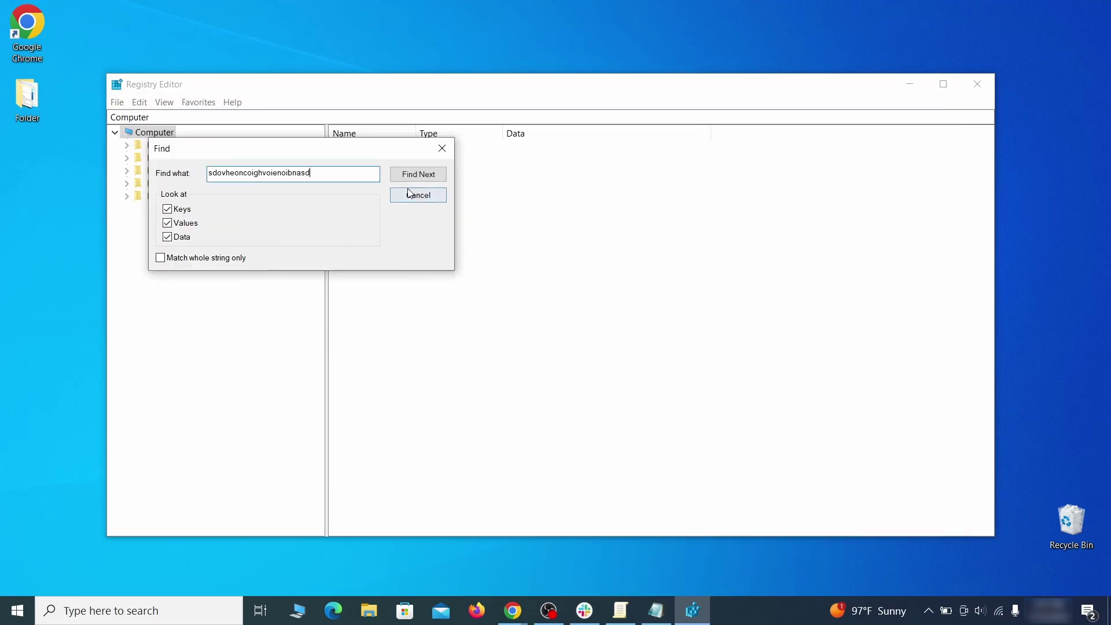
left_click(431, 177)
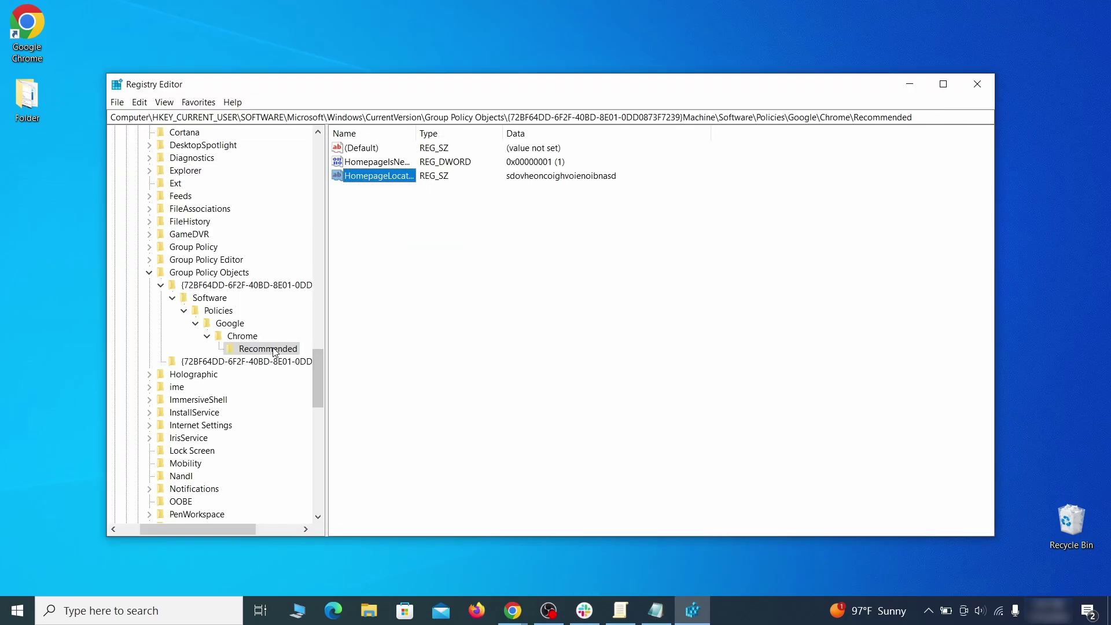
Delete the Chrome Recommended policy key the search found.
right_click(275, 349)
left_click(330, 402)
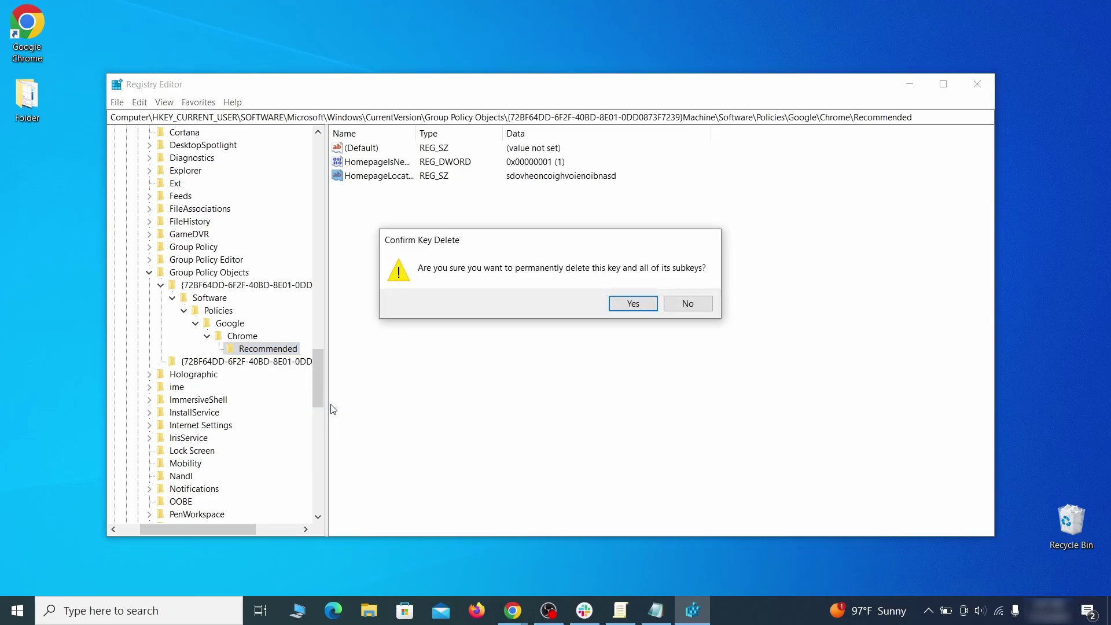
left_click(633, 303)
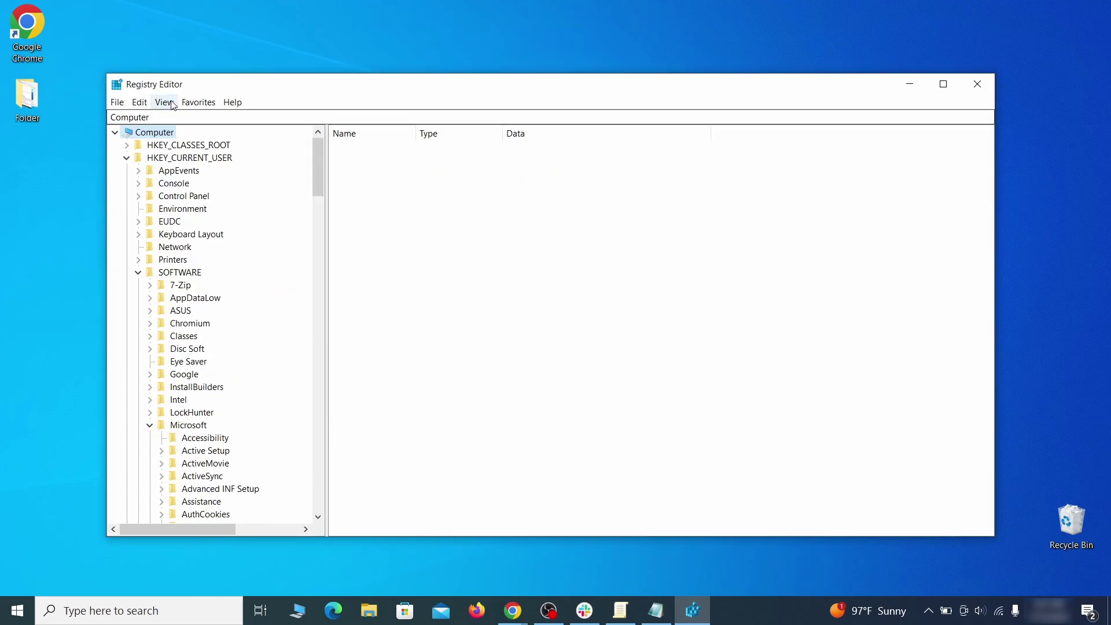
left_click(140, 102)
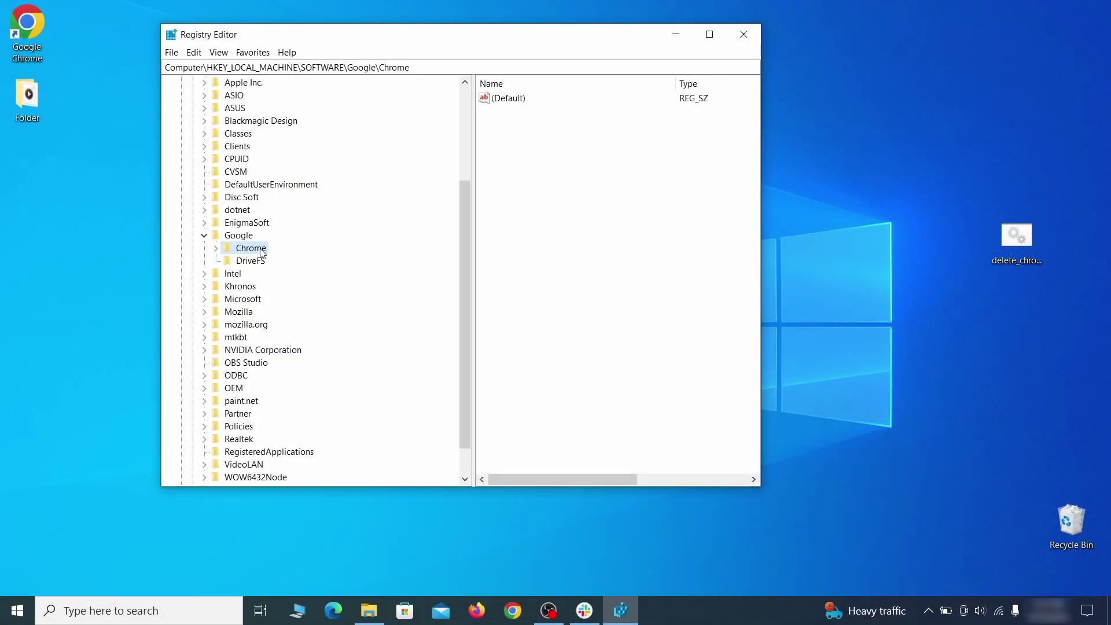
Try deleting the Chrome key and dismiss the deletion error.
right_click(252, 252)
left_click(306, 306)
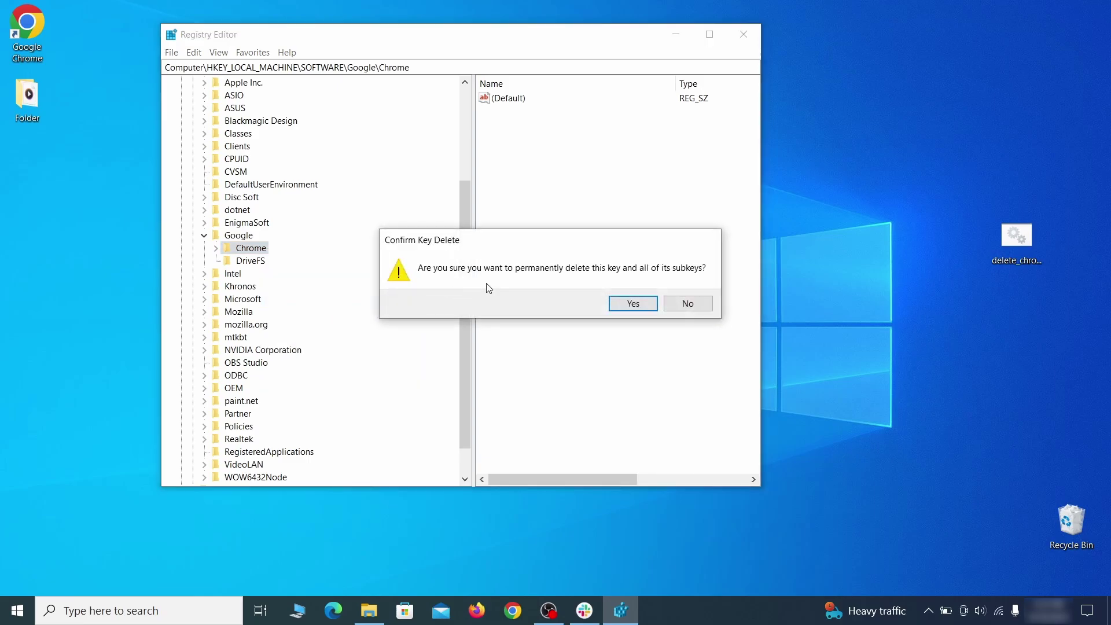
left_click(633, 304)
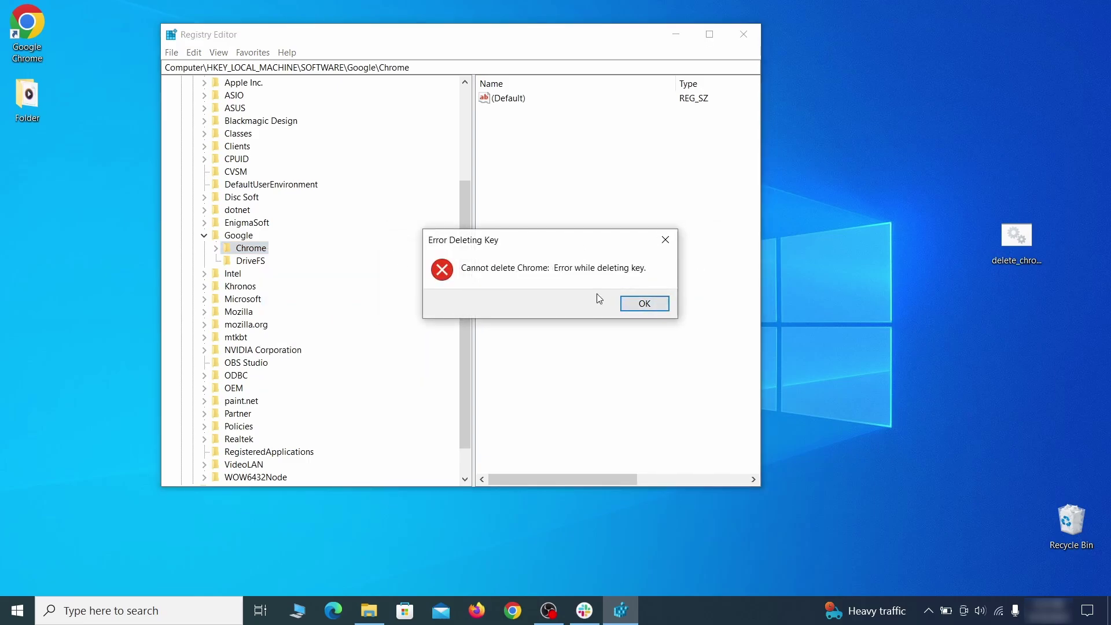
left_click(644, 303)
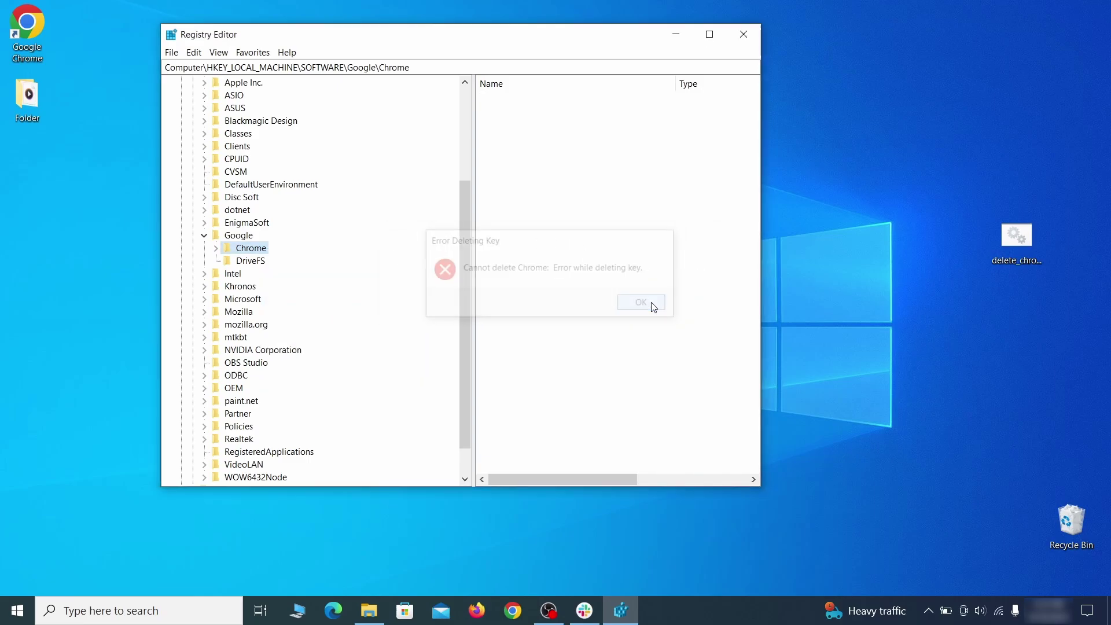
Make Everyone the owner of the Chrome key and replace child permission entries.
right_click(261, 253)
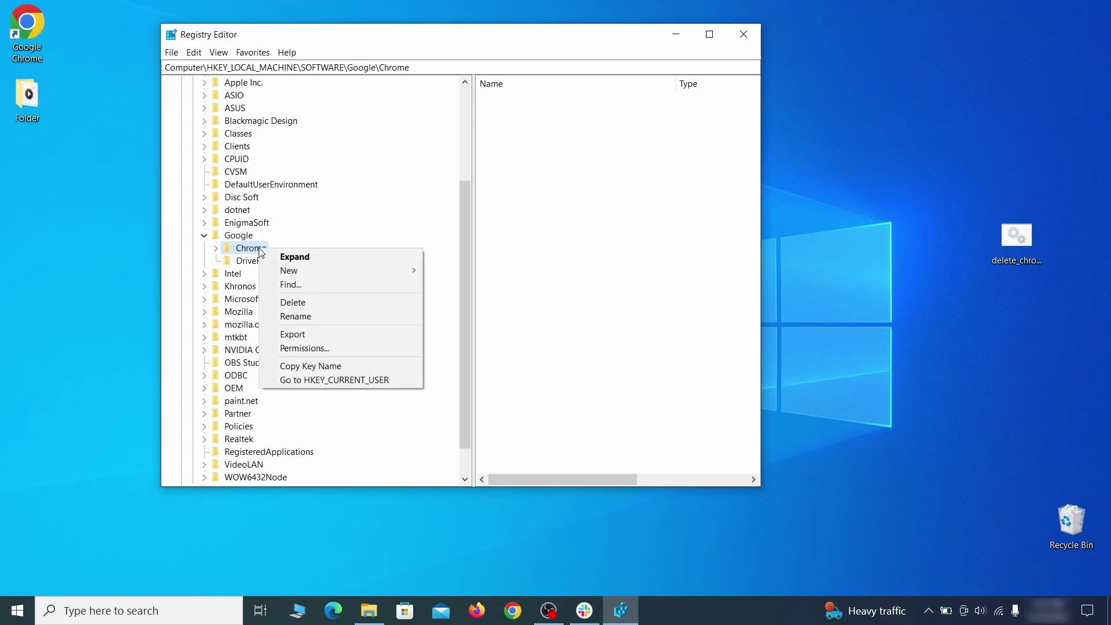
left_click(329, 348)
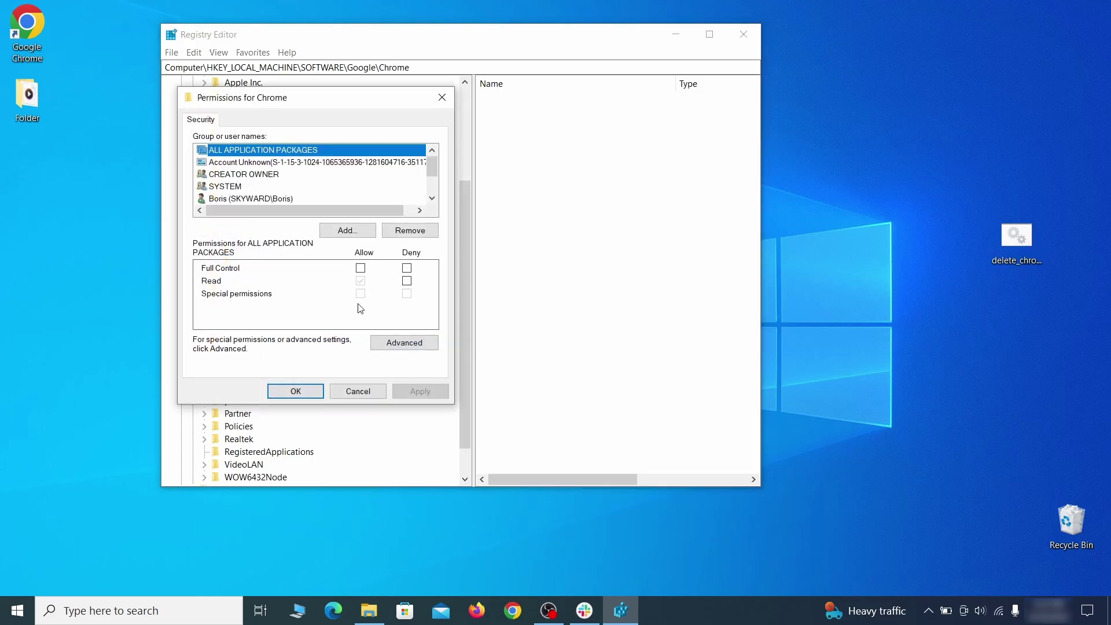
left_click(405, 344)
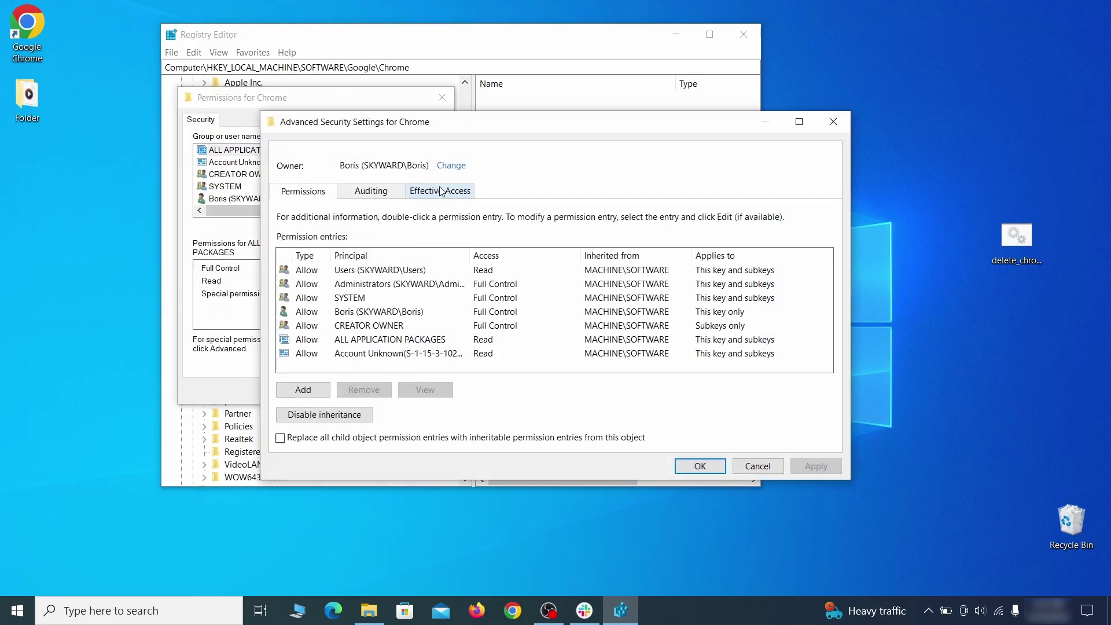
left_click(450, 166)
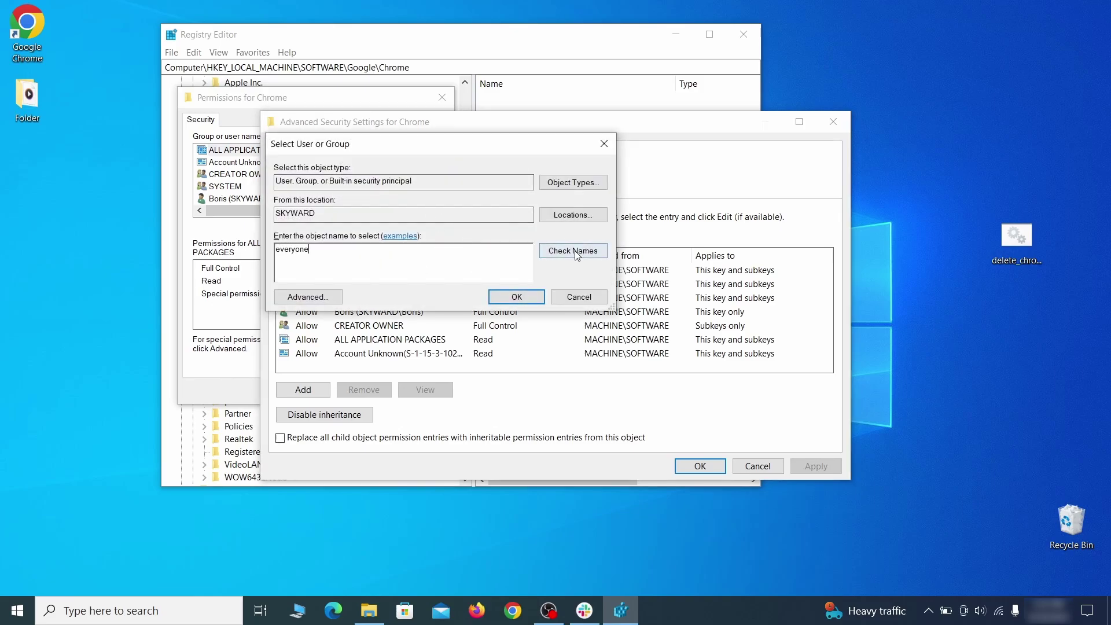
left_click(517, 297)
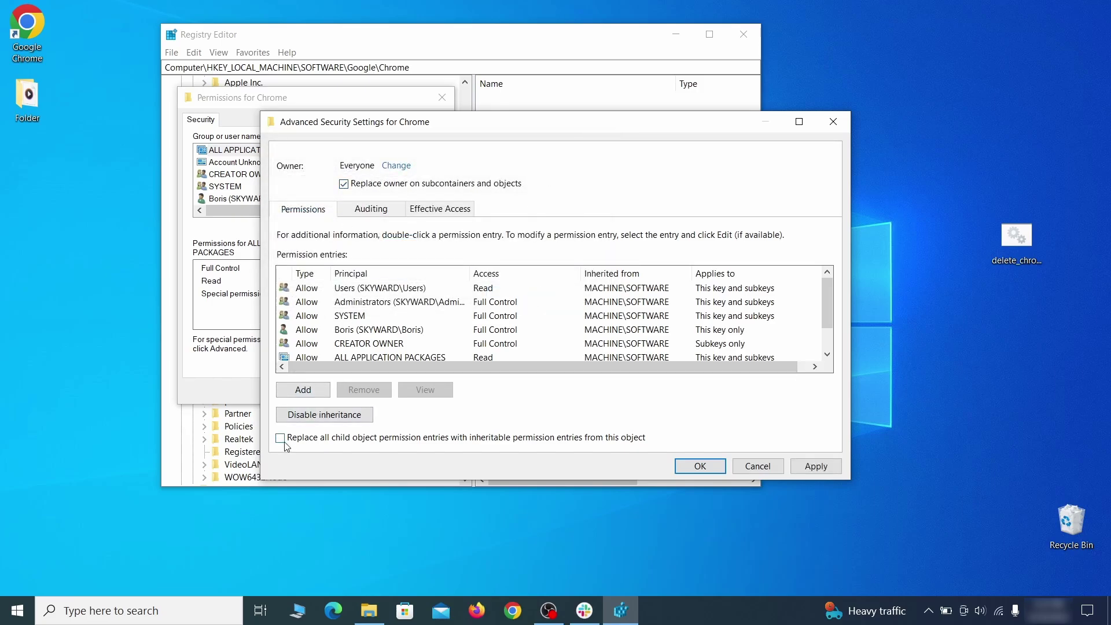
left_click(816, 466)
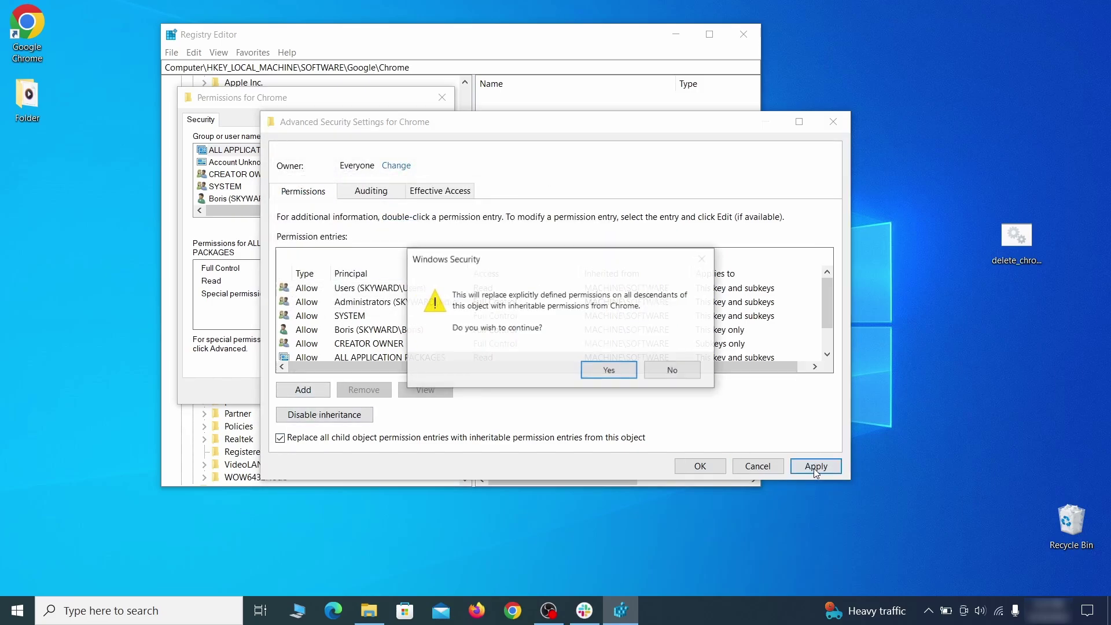
left_click(602, 369)
left_click(700, 466)
left_click(293, 389)
Delete the Chrome key, the Recommended key, and the Chrome policy key, confirming each.
right_click(254, 249)
left_click(317, 306)
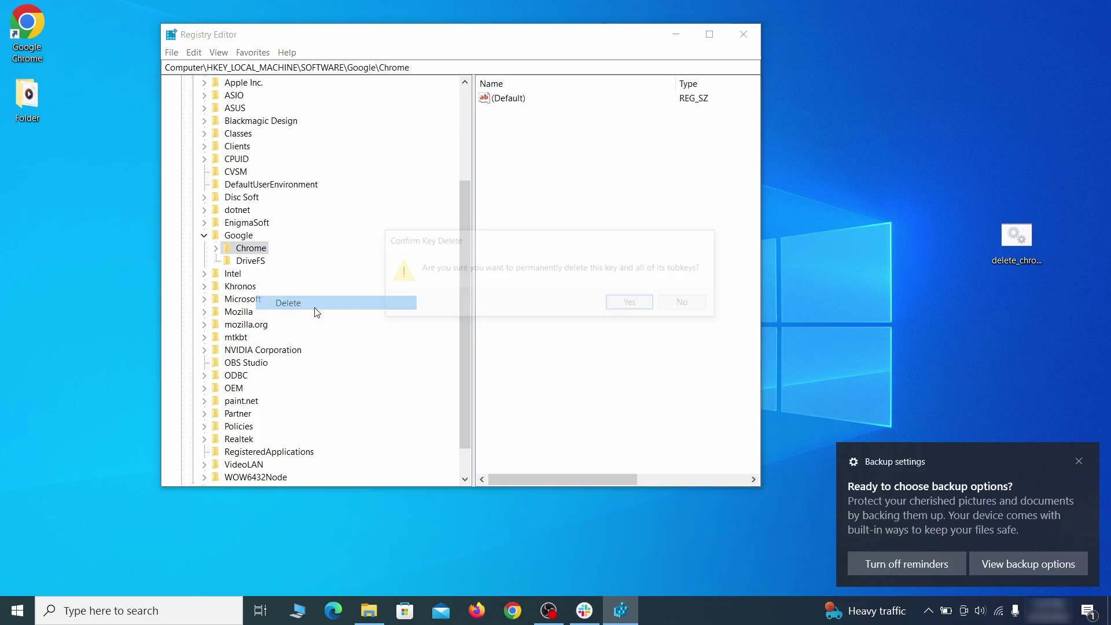
left_click(633, 305)
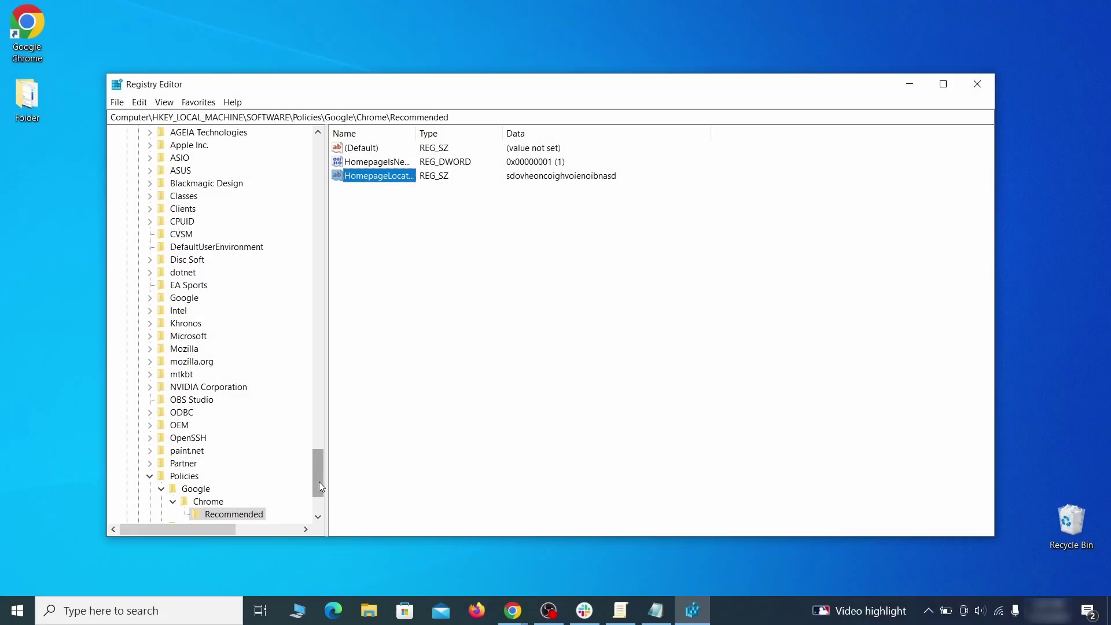
scroll(319, 482, "down", 3)
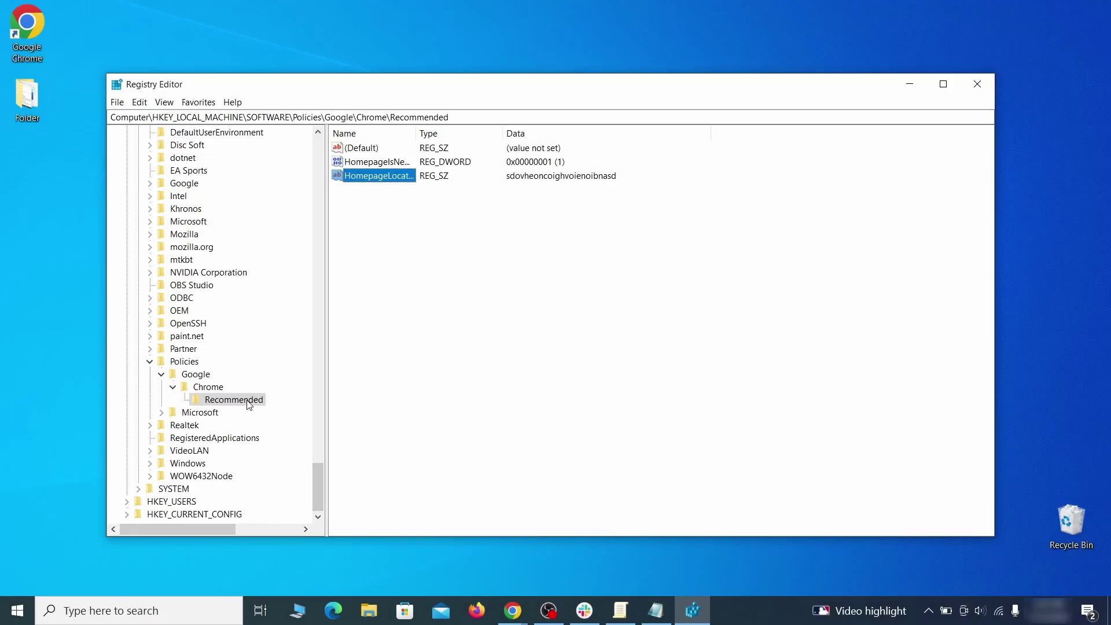
right_click(250, 404)
left_click(292, 455)
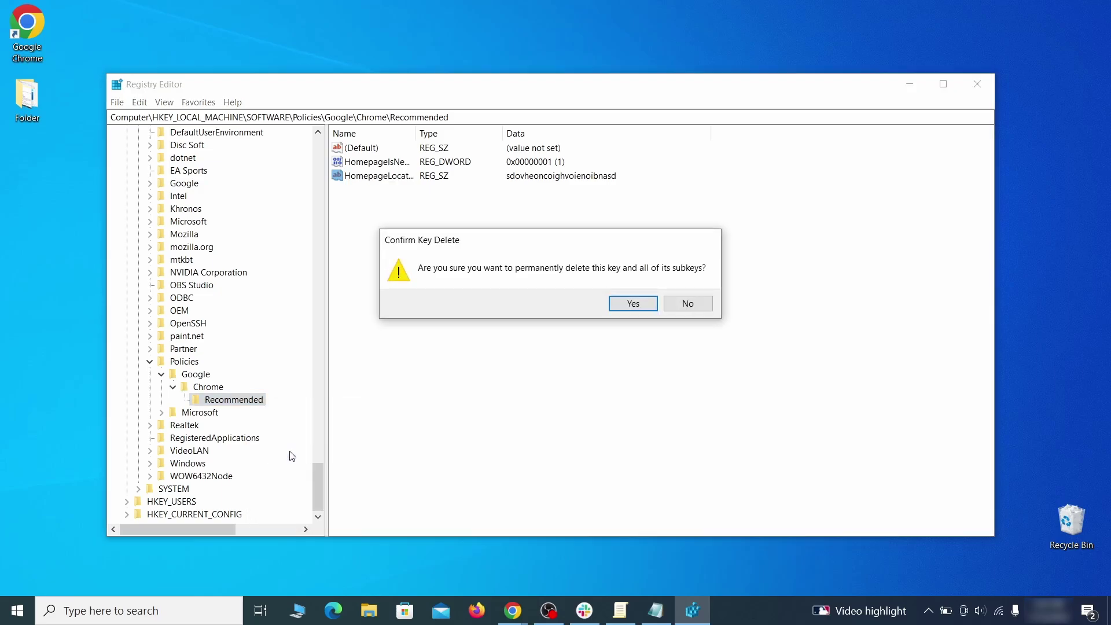
left_click(643, 302)
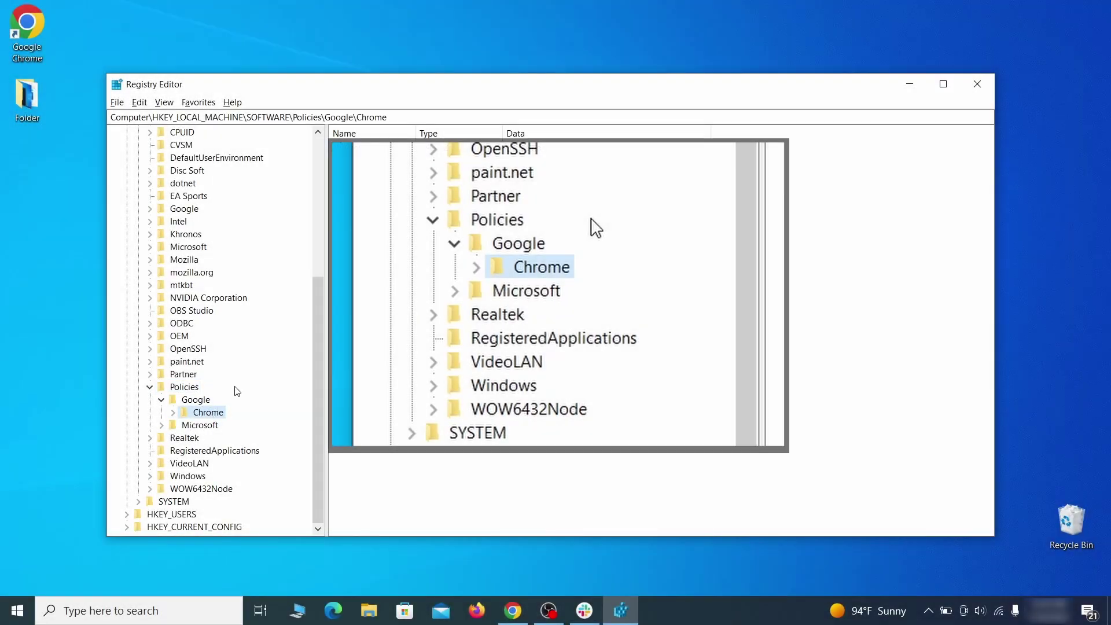
right_click(206, 413)
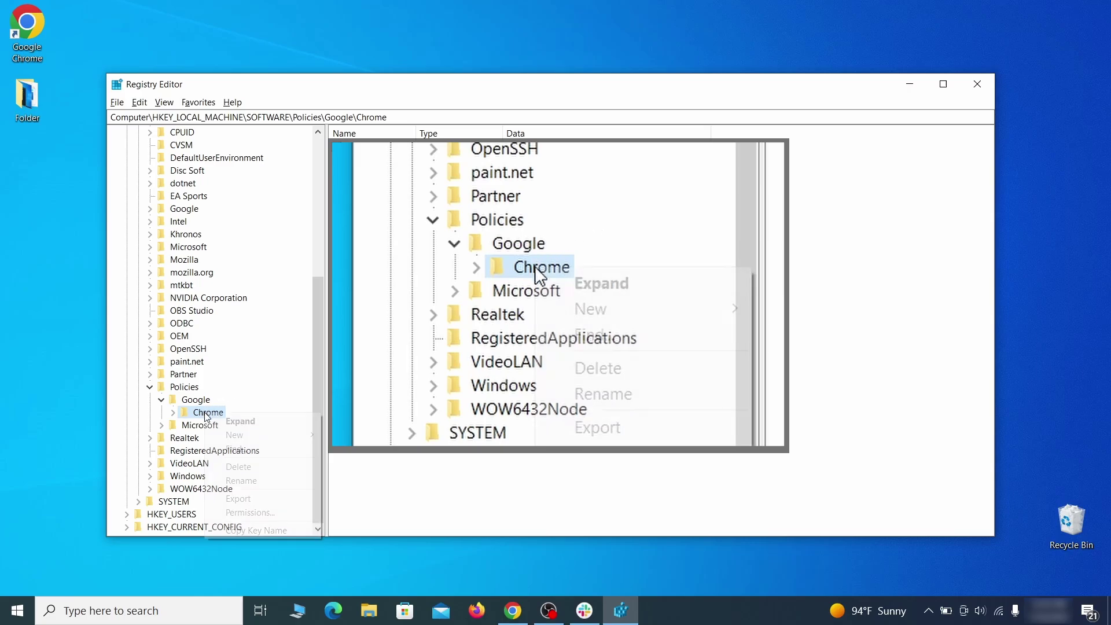
left_click(255, 467)
left_click(647, 303)
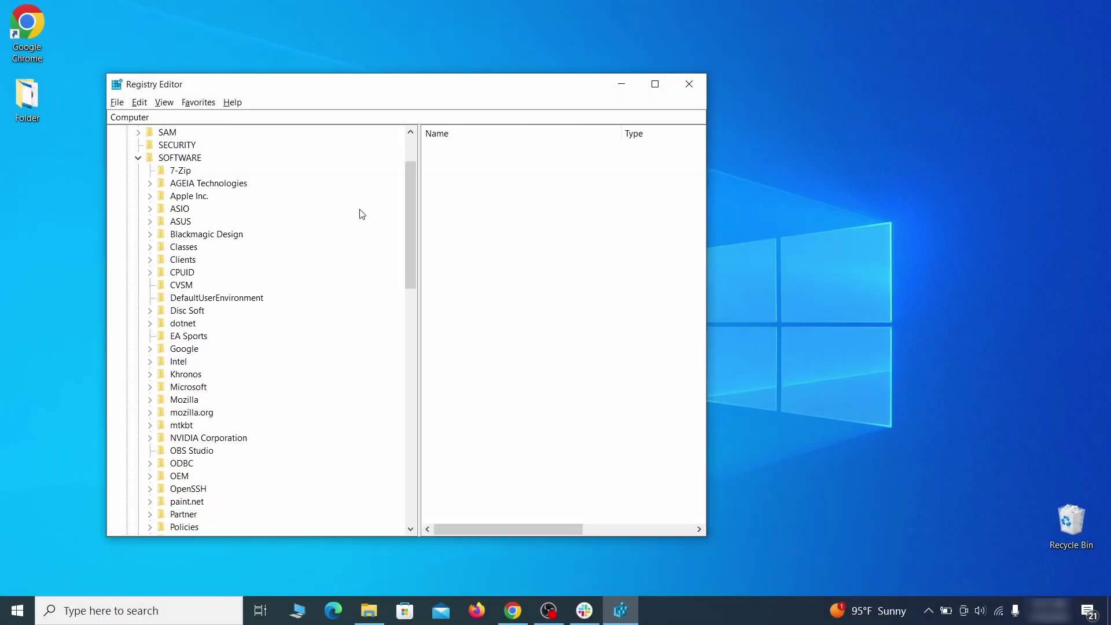
left_click_drag(414, 217, 401, 409)
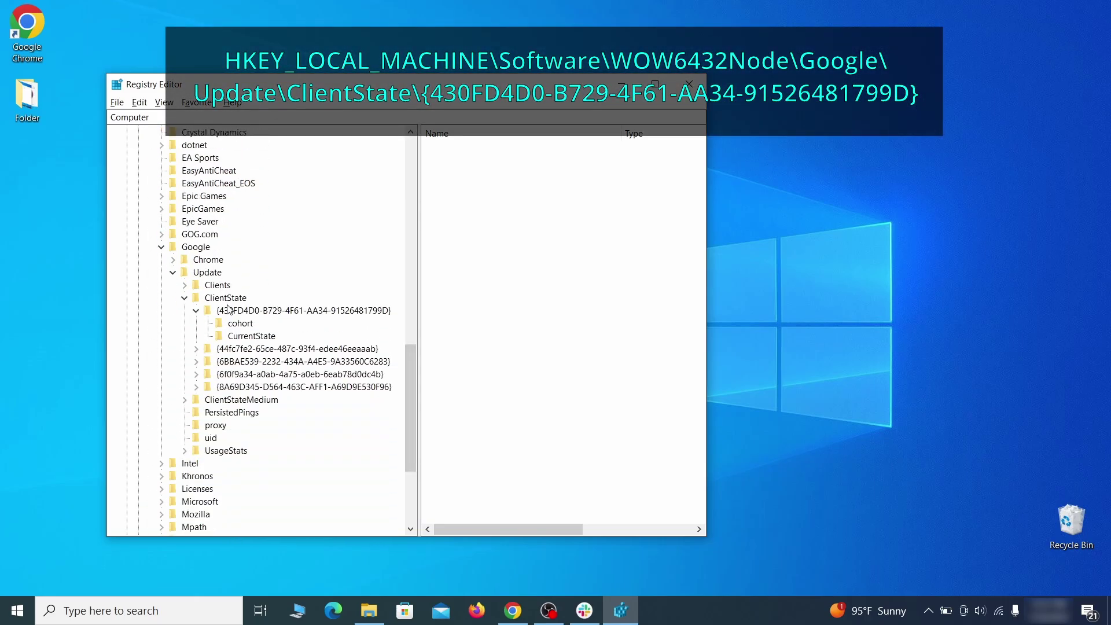
left_click(244, 313)
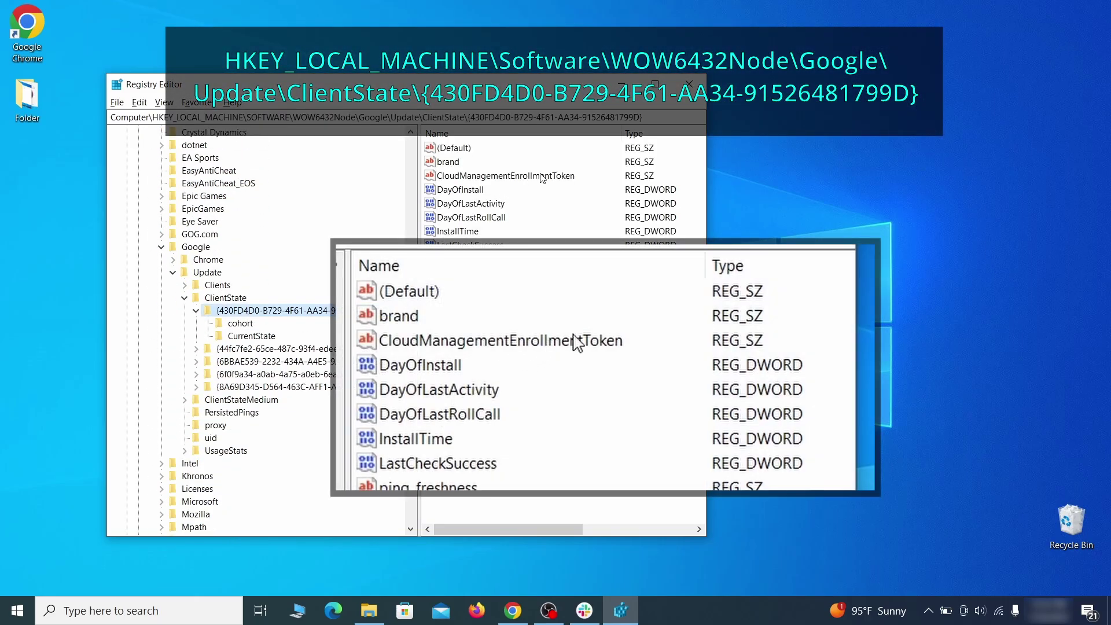
left_click(566, 177)
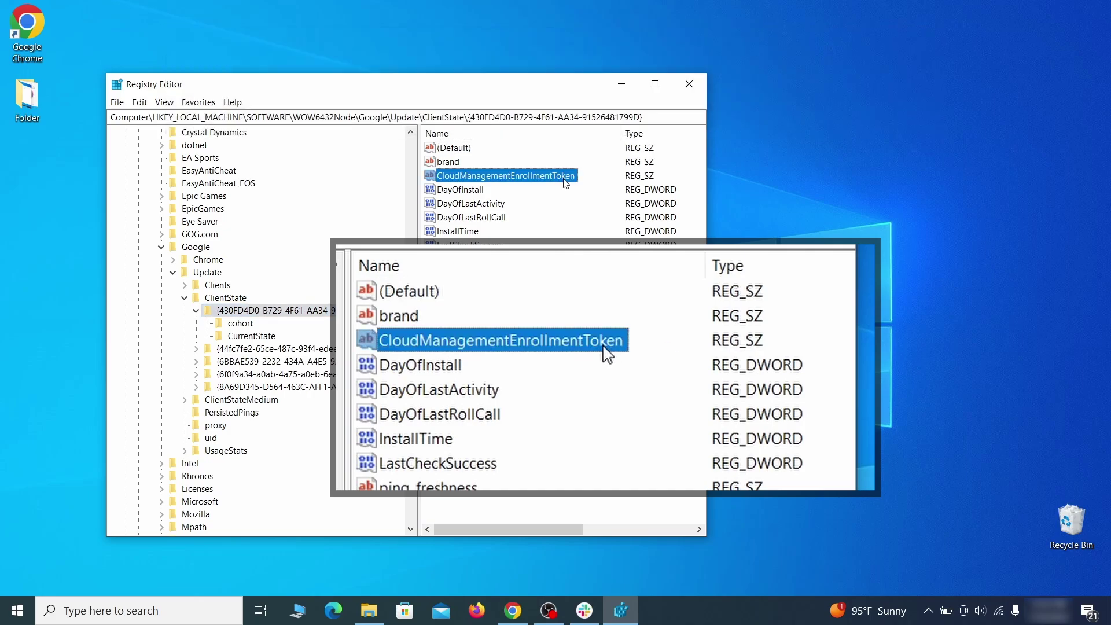
right_click(565, 177)
left_click(593, 220)
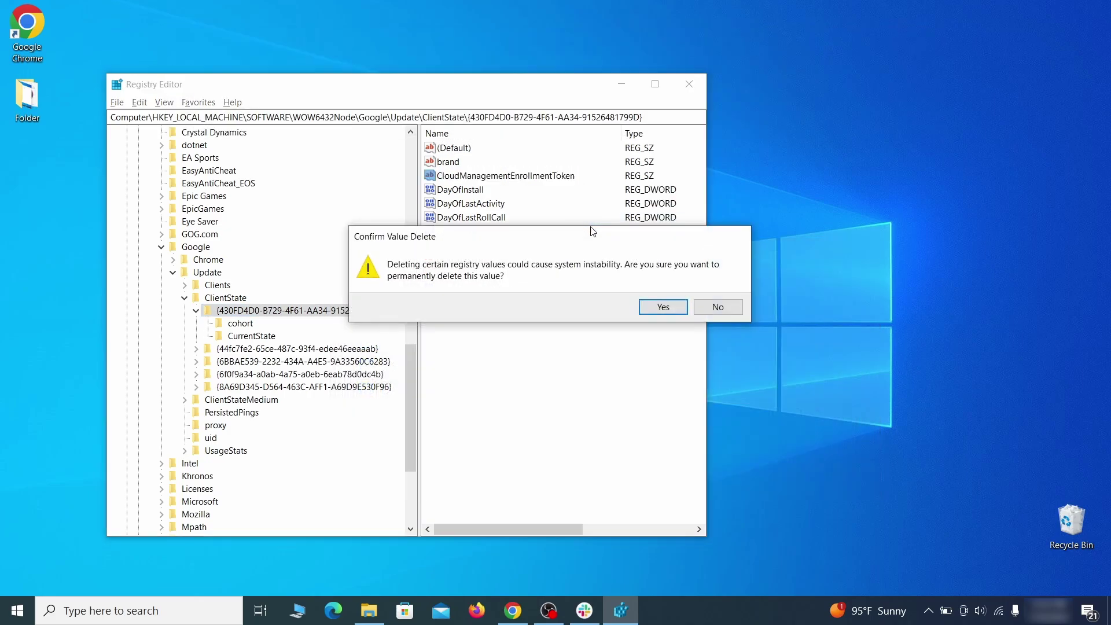
left_click(662, 307)
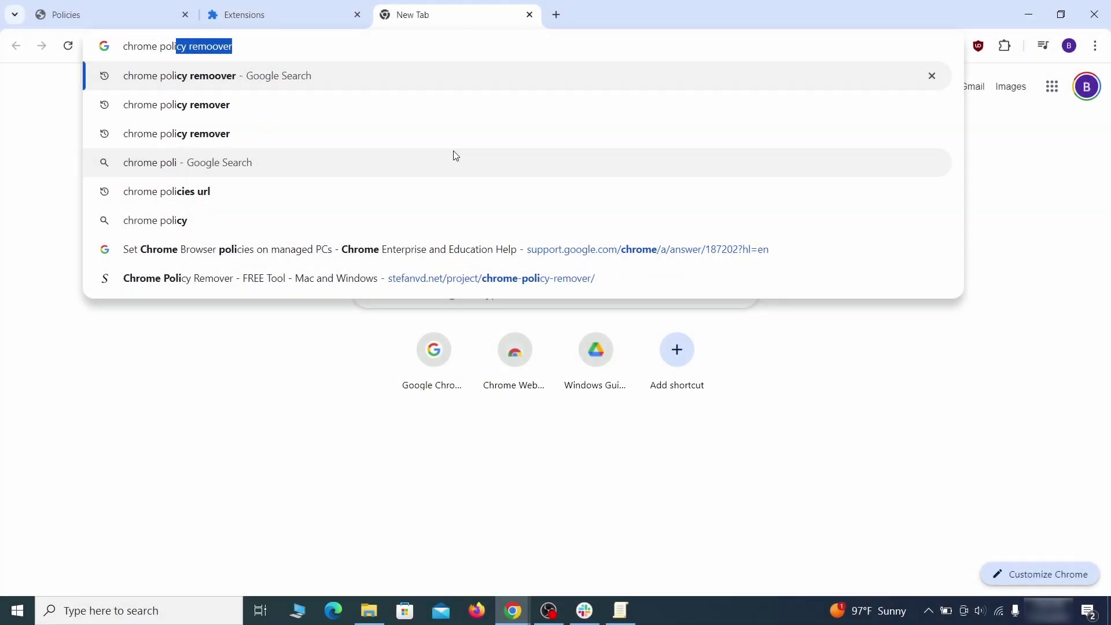
Search 'chrome policy remover', open the stefanvd.net page, and download the Windows version.
type("cy remover")
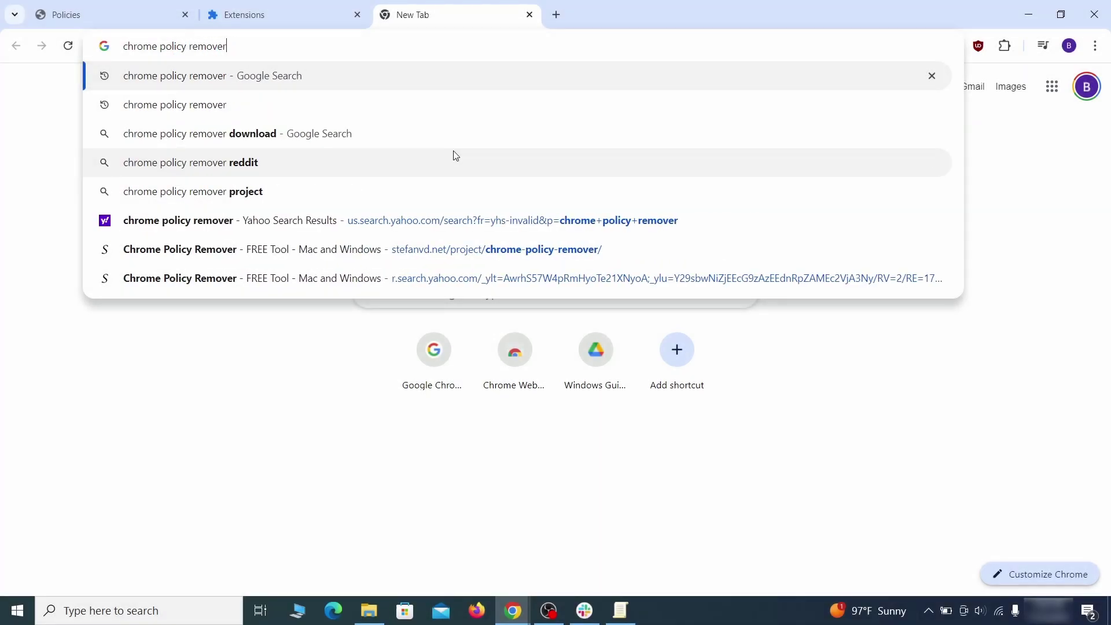
key("Return")
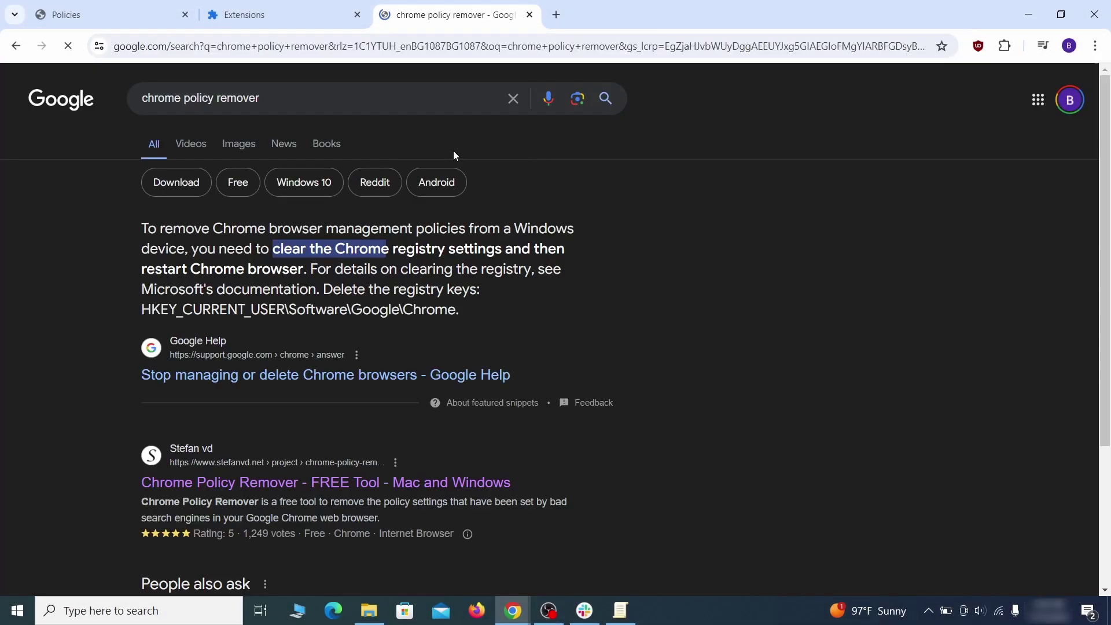
left_click(331, 483)
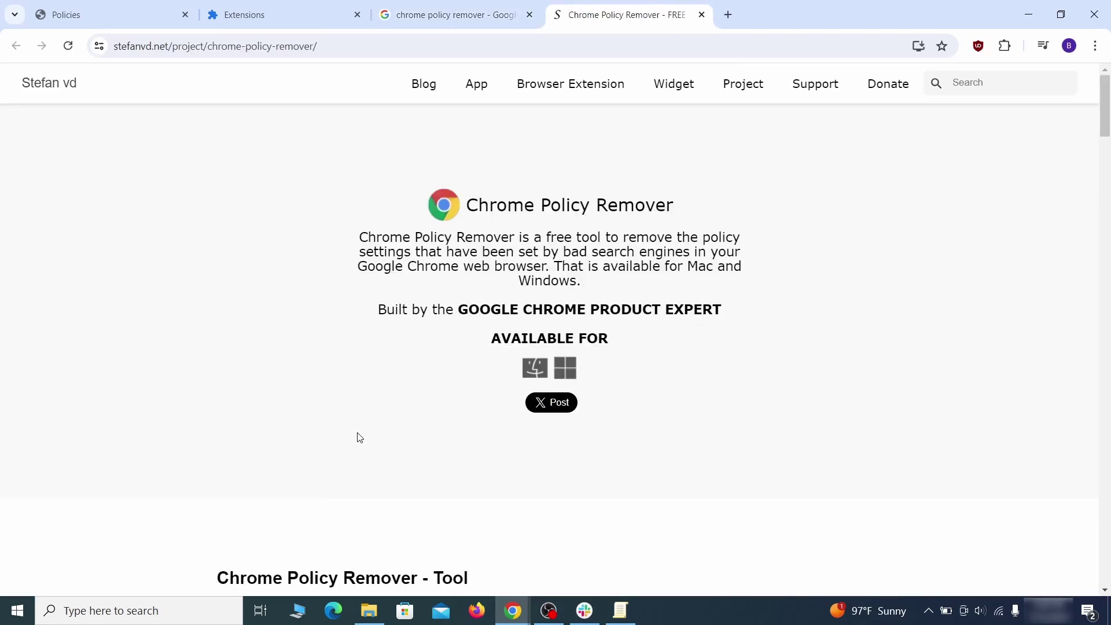
scroll(359, 434, "down", 8)
scroll(362, 443, "down", 20)
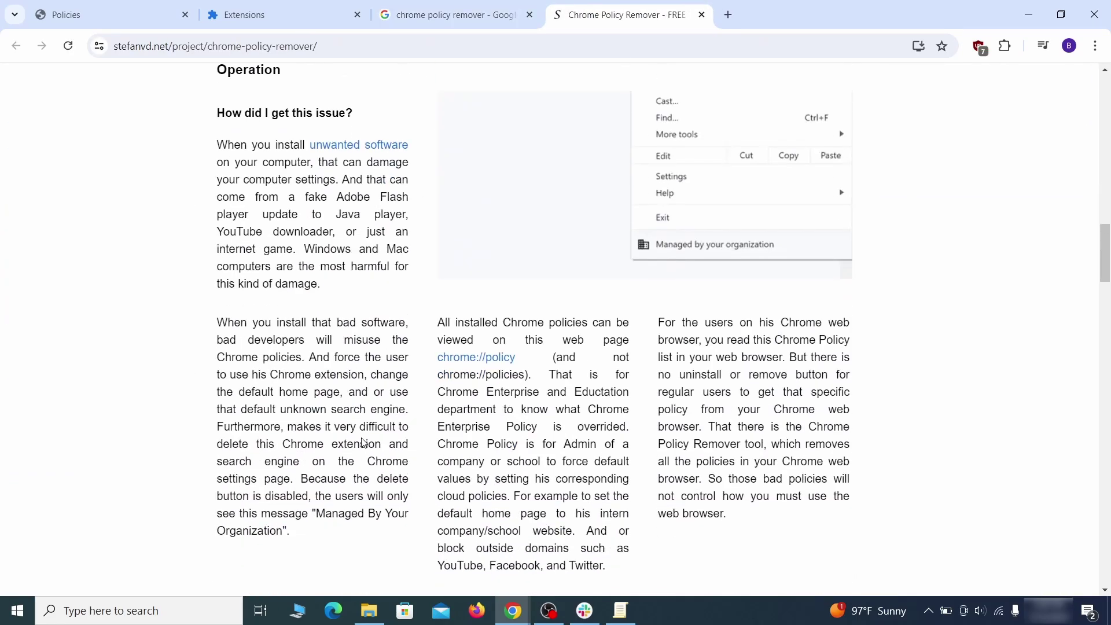
scroll(363, 443, "down", 20)
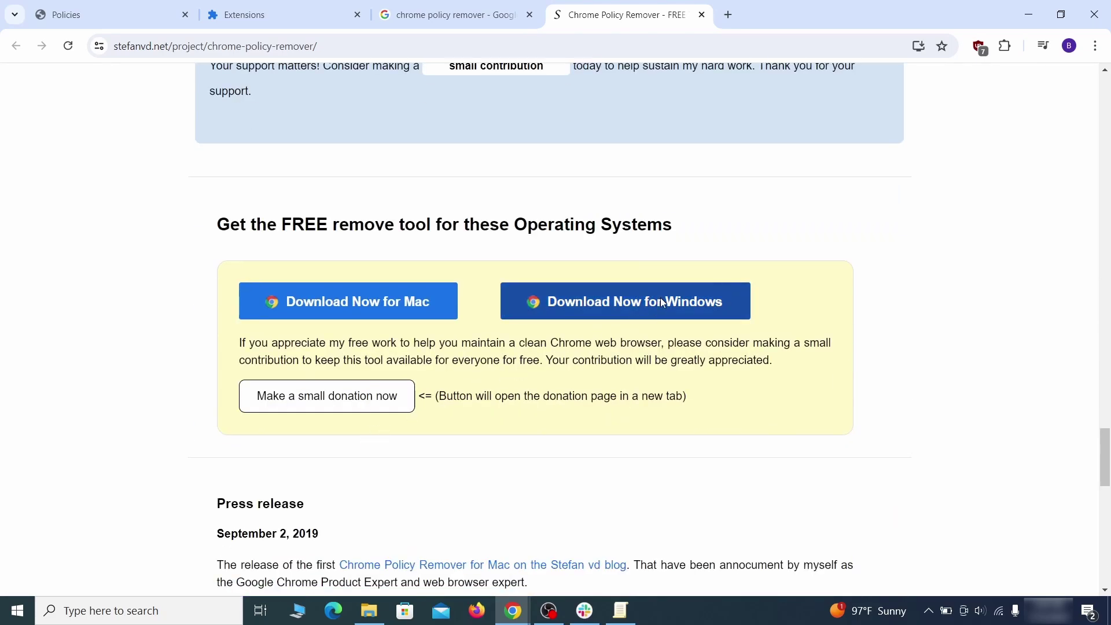
left_click(671, 296)
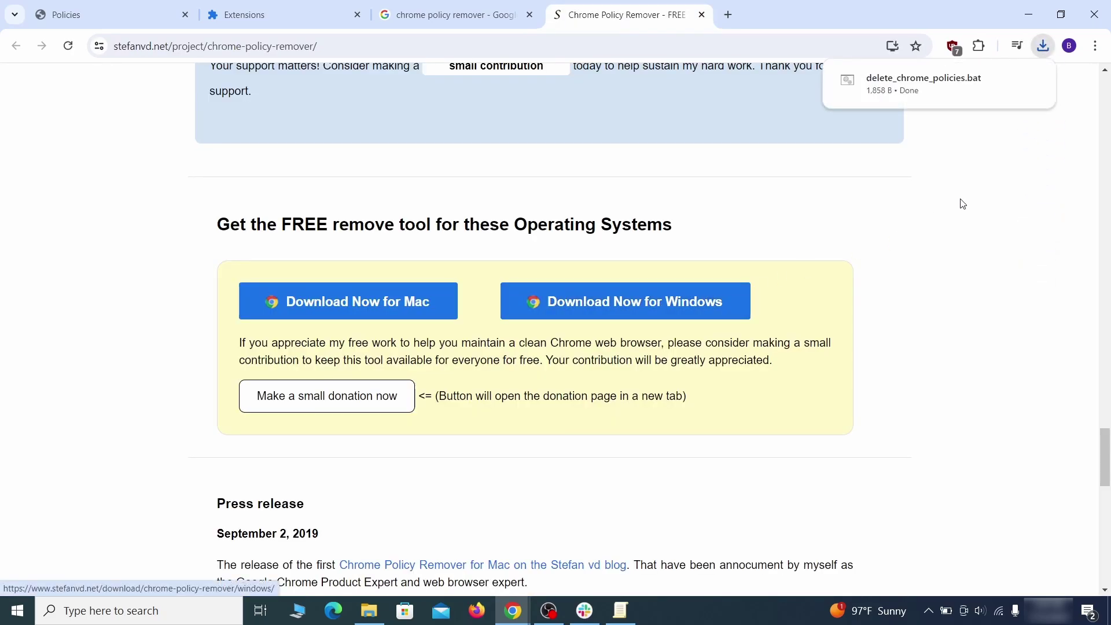
Move the downloaded delete_chrome_policies.bat from Downloads to the desktop.
mouse_move(1039, 94)
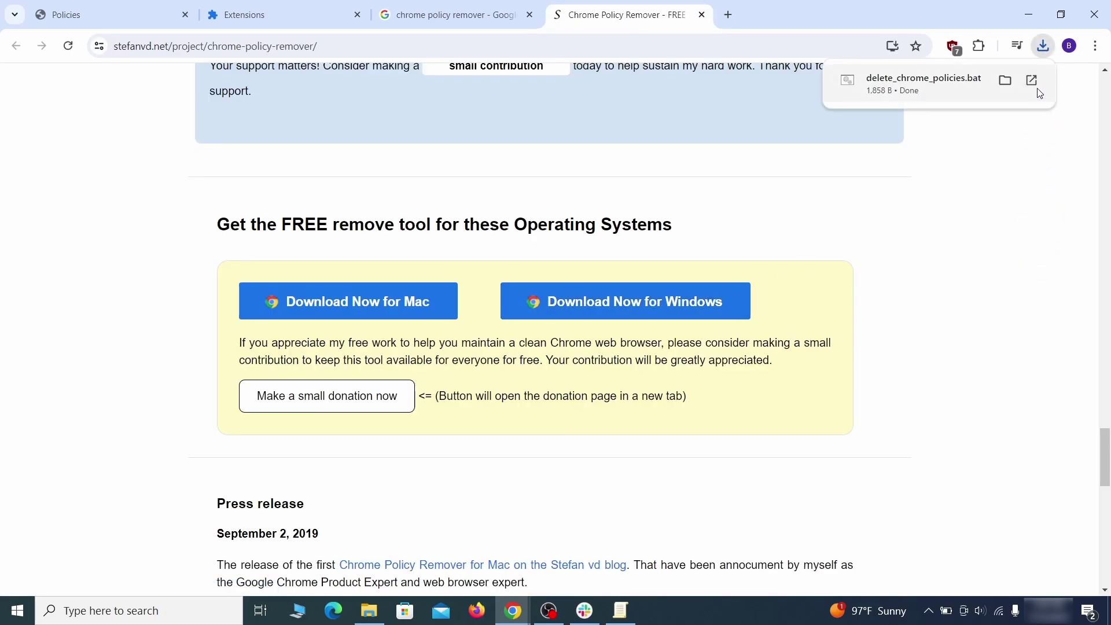
left_click(1005, 81)
left_click(1030, 15)
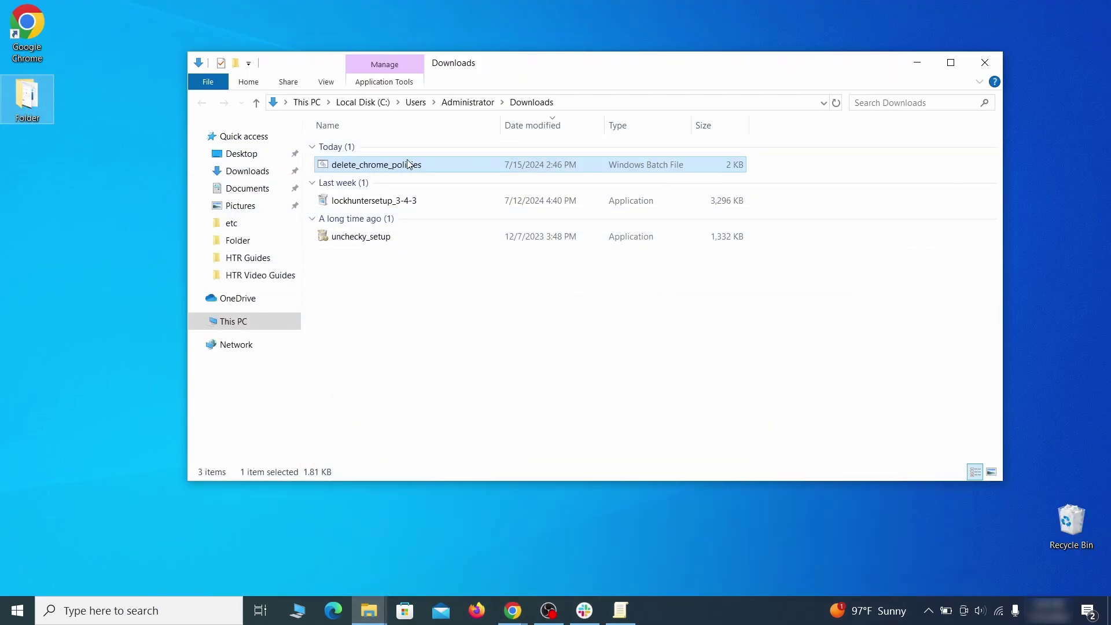
left_click_drag(409, 164, 559, 225)
left_click(984, 63)
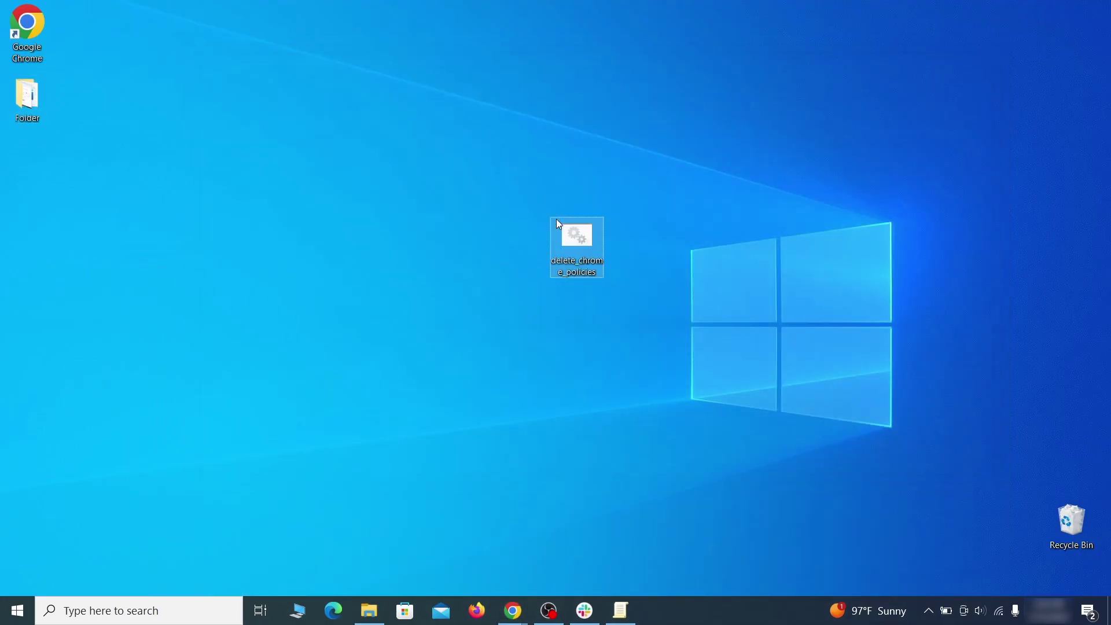
Run delete_chrome_policies.bat as administrator past the SmartScreen warning, then close the command window.
right_click(590, 239)
left_click(665, 298)
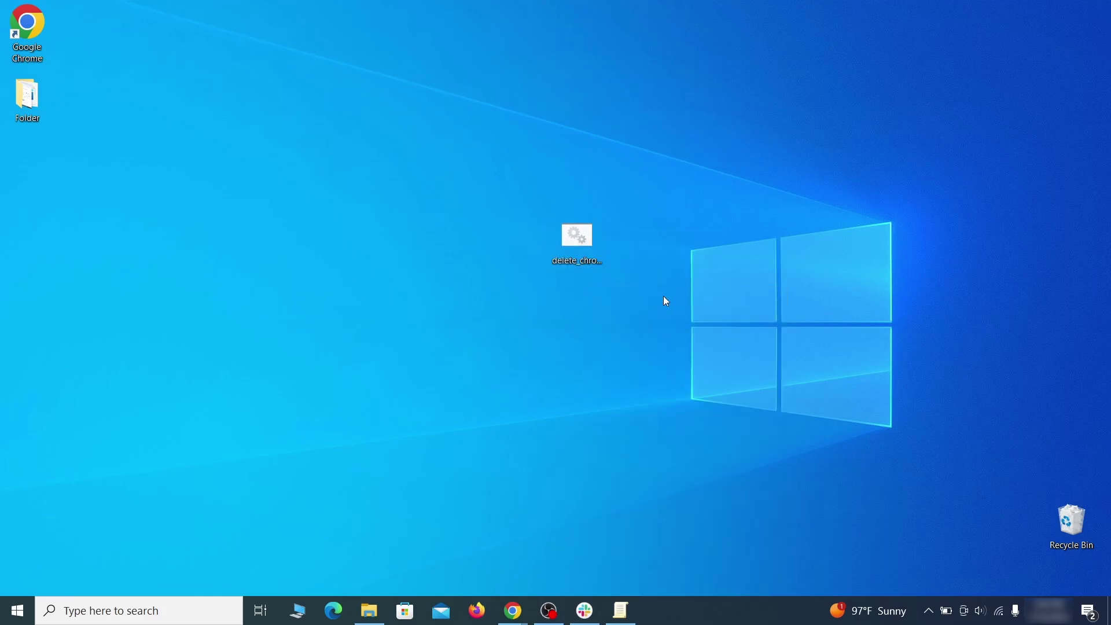
left_click(407, 201)
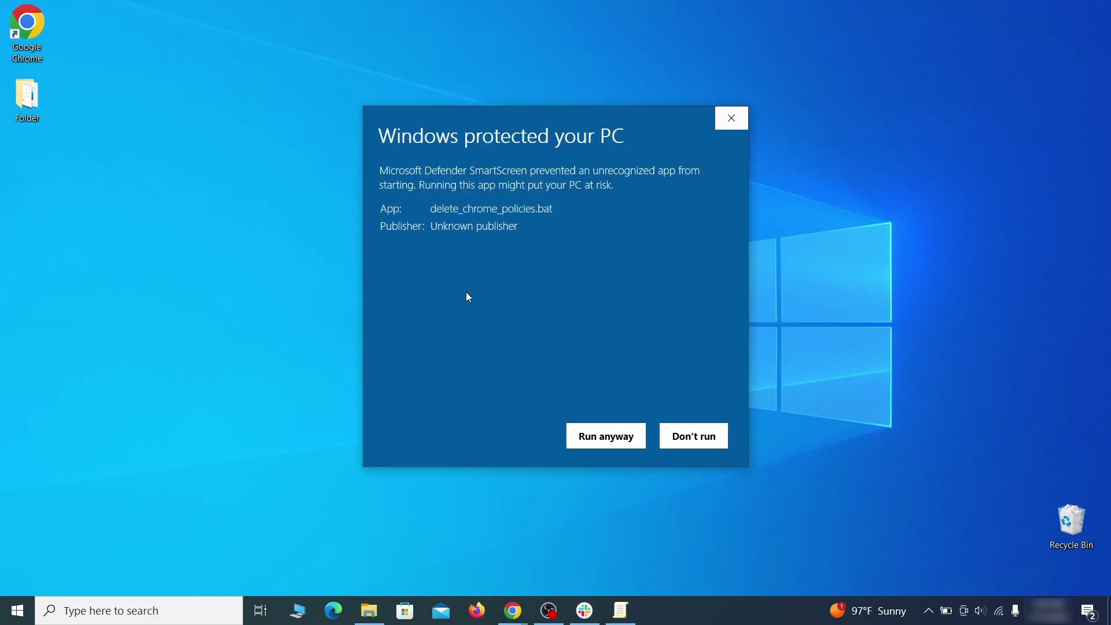
left_click(606, 436)
left_click_drag(398, 34, 585, 70)
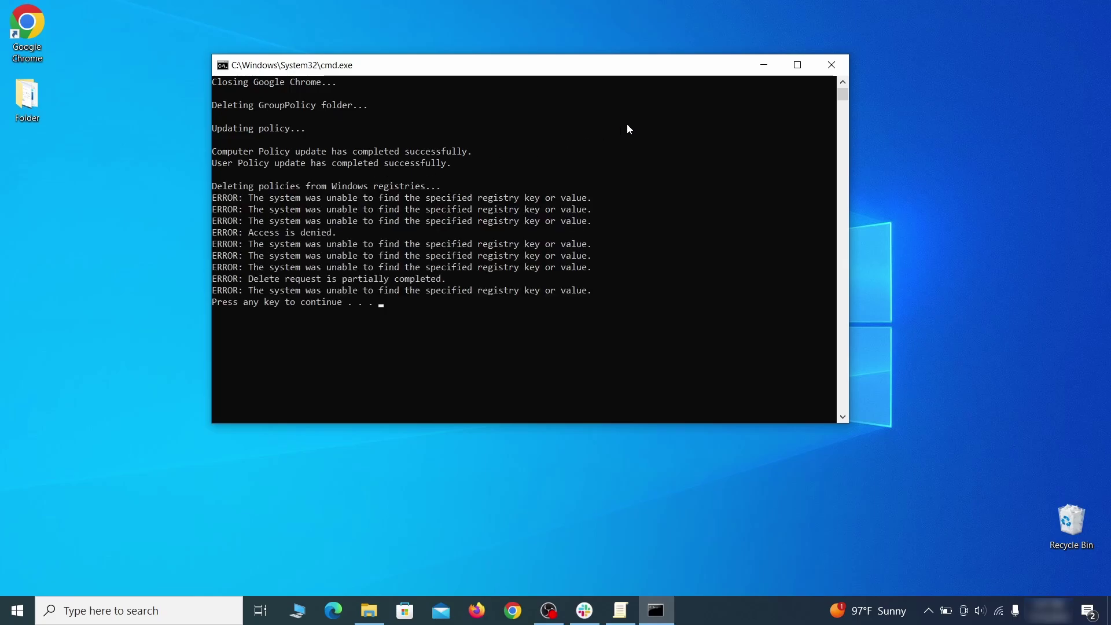
left_click(831, 65)
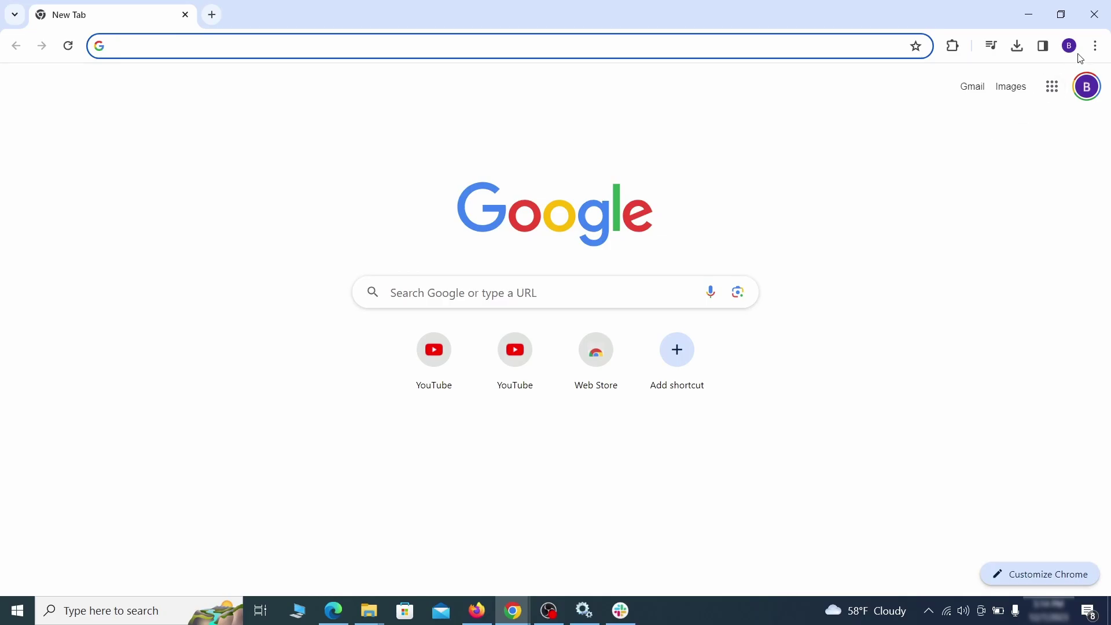
Turn off the Add to Zola Button extension in Chrome's extensions page and remove it.
left_click(1096, 46)
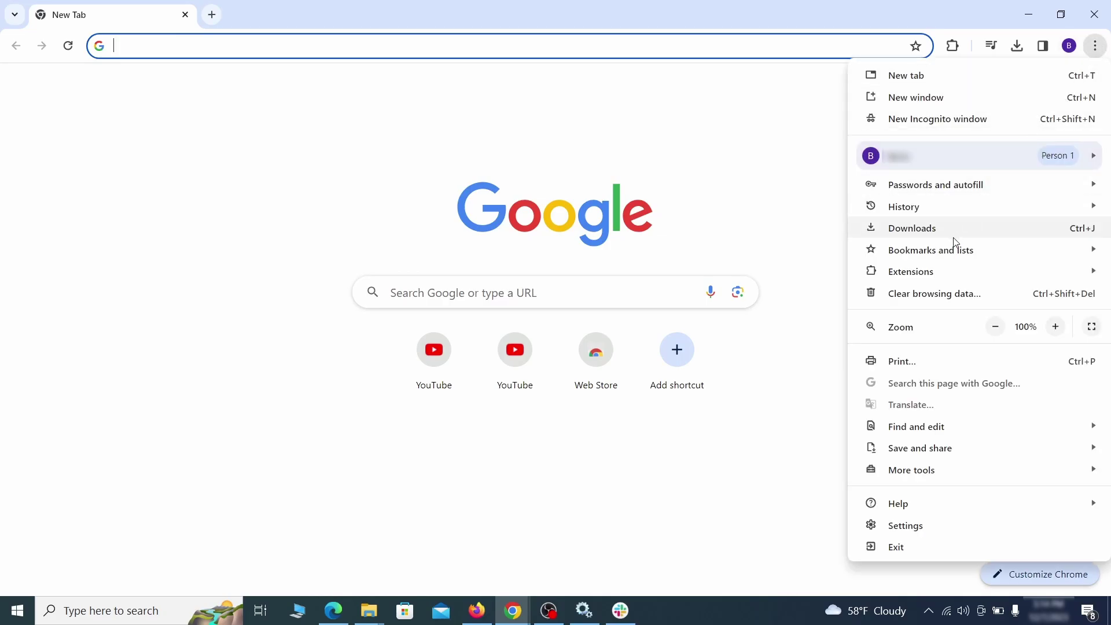
mouse_move(877, 275)
left_click(817, 276)
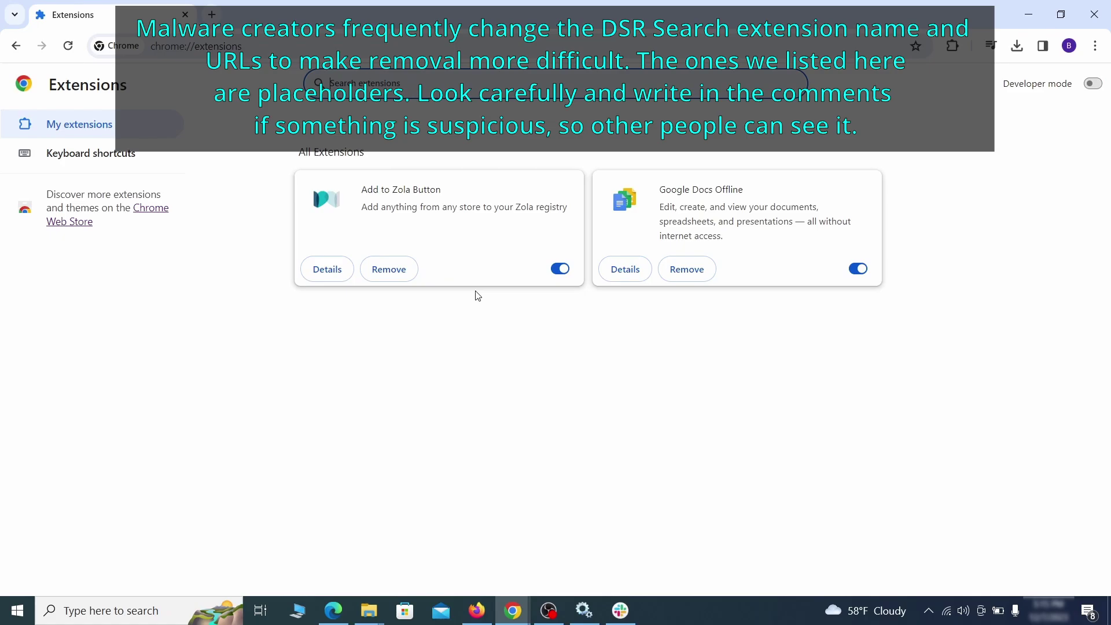
left_click(559, 269)
left_click(403, 275)
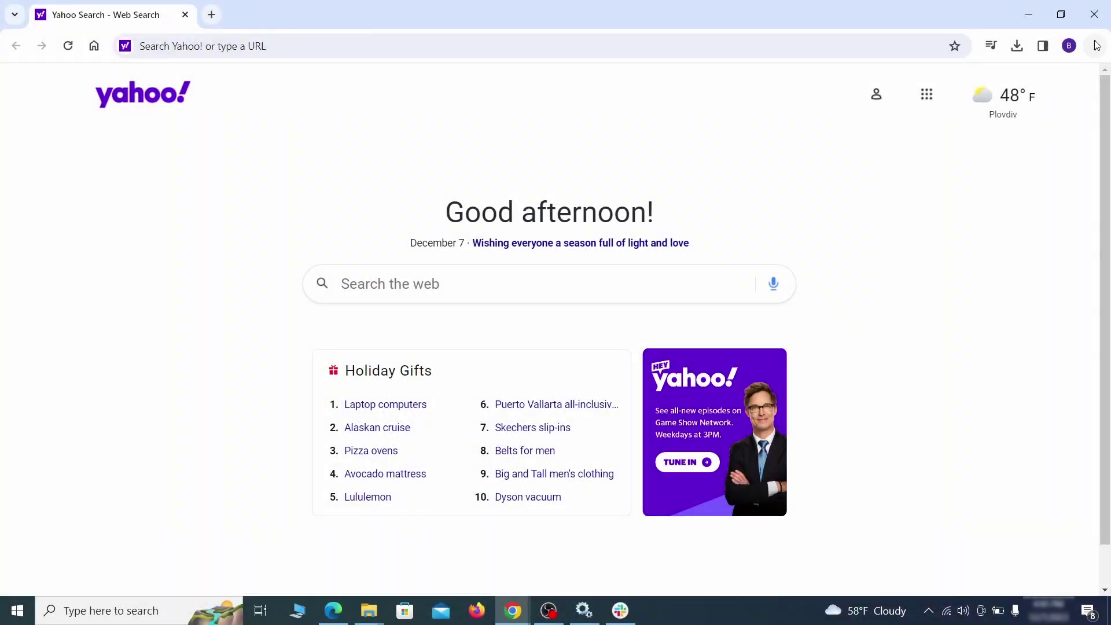
Clear Chrome's browsing data from the Privacy and security settings, using the advanced options.
left_click(1096, 46)
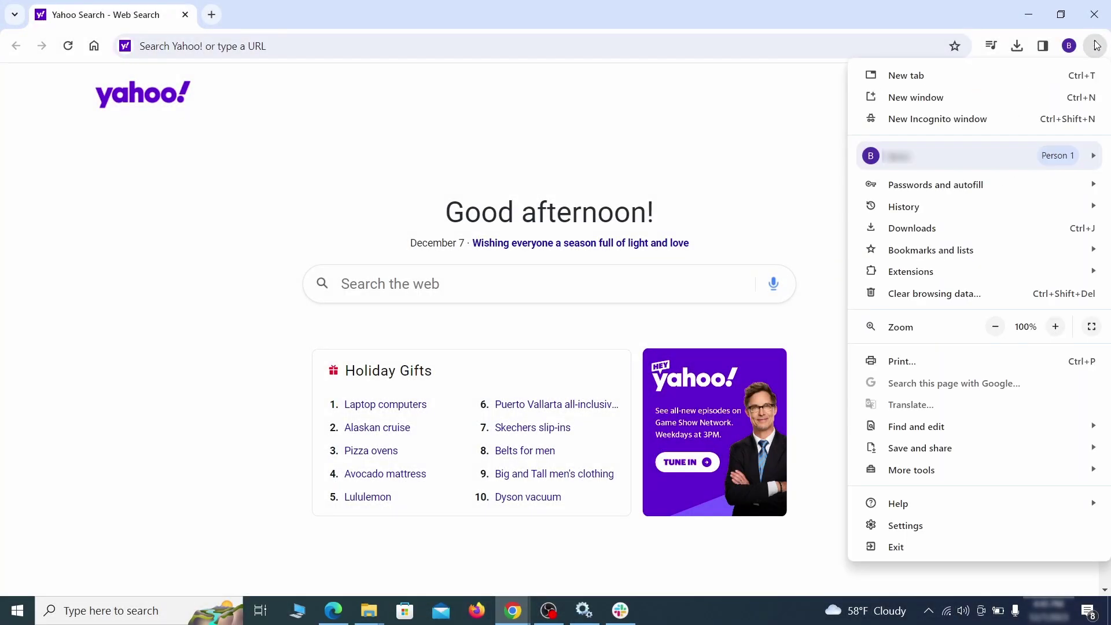
left_click(906, 526)
left_click(129, 180)
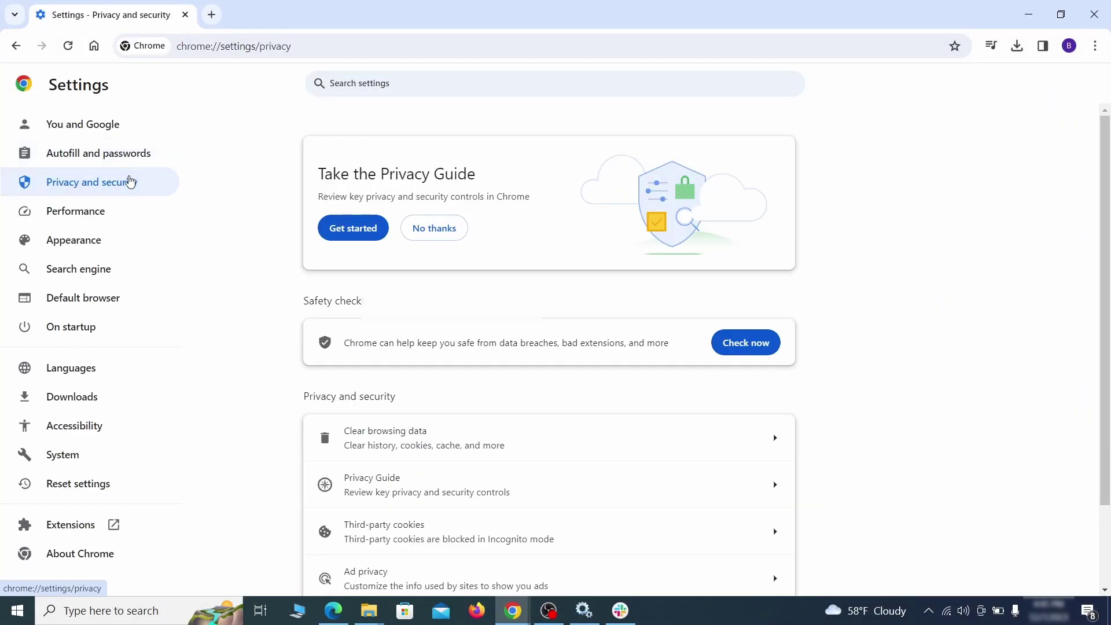
scroll(885, 385, "down", 1)
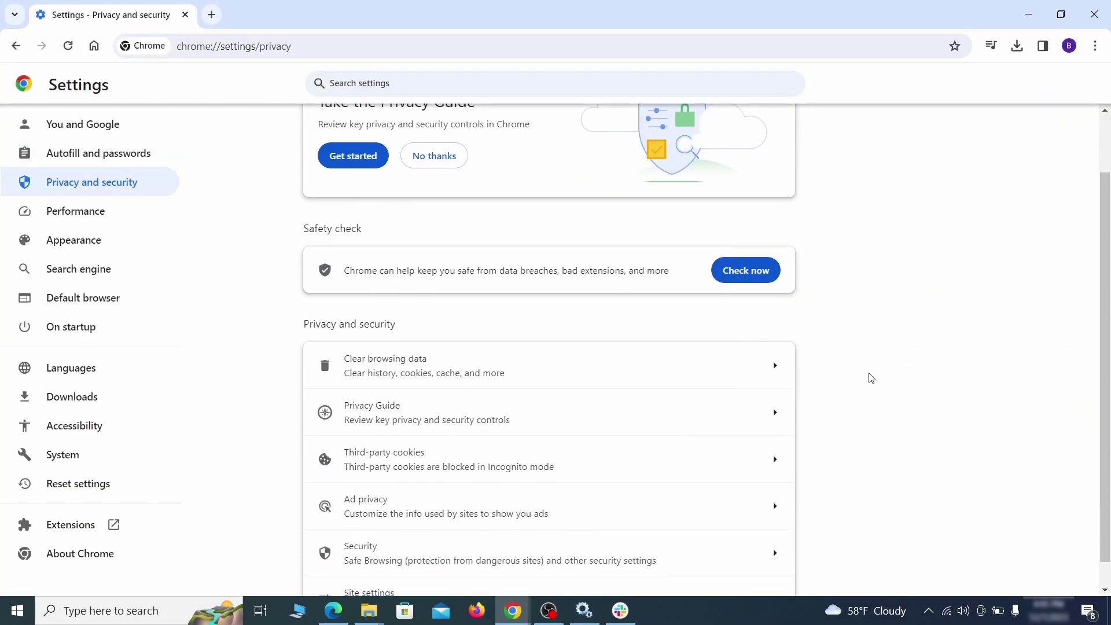
left_click(725, 373)
left_click(489, 209)
left_click(618, 207)
scroll(563, 331, "down", 2)
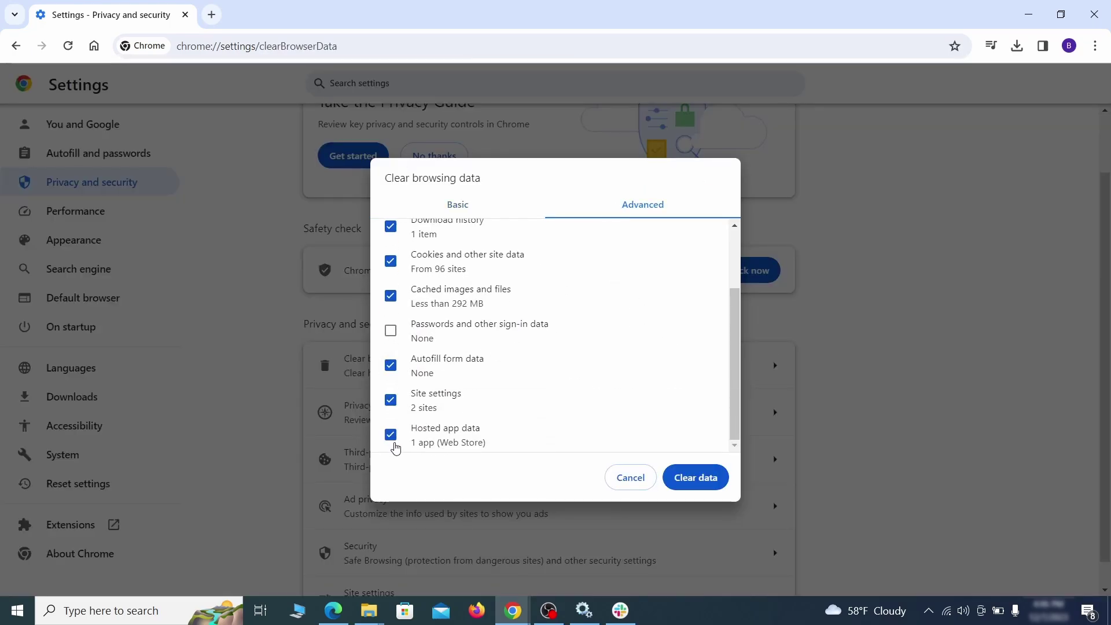
left_click(705, 483)
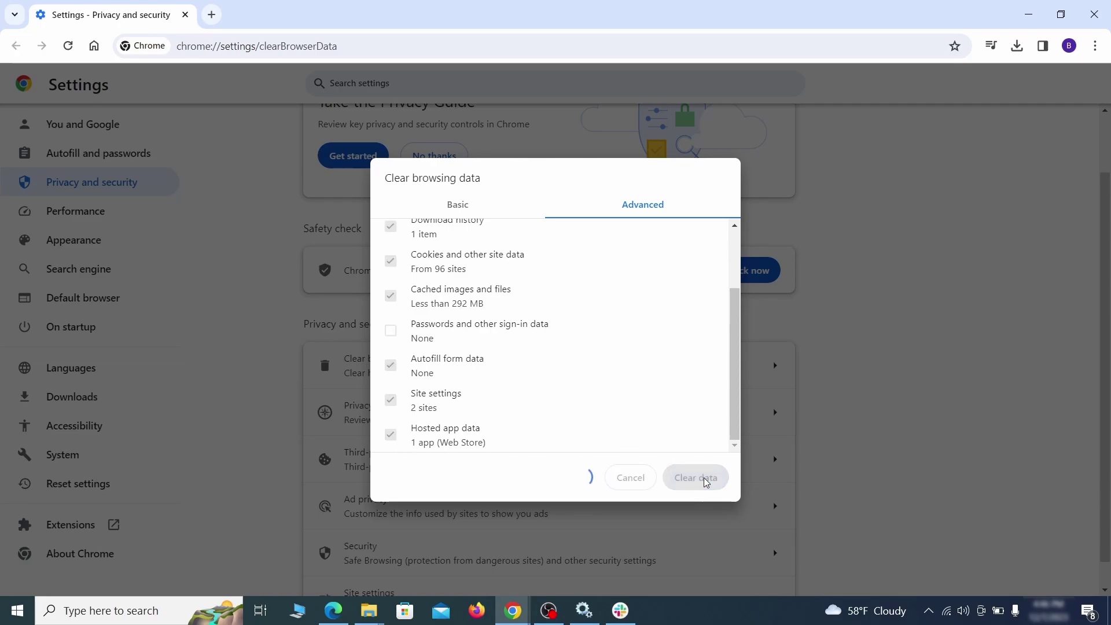
Remove ExampleRougeURL.com from the sites allowed to send notifications.
scroll(822, 394, "down", 1)
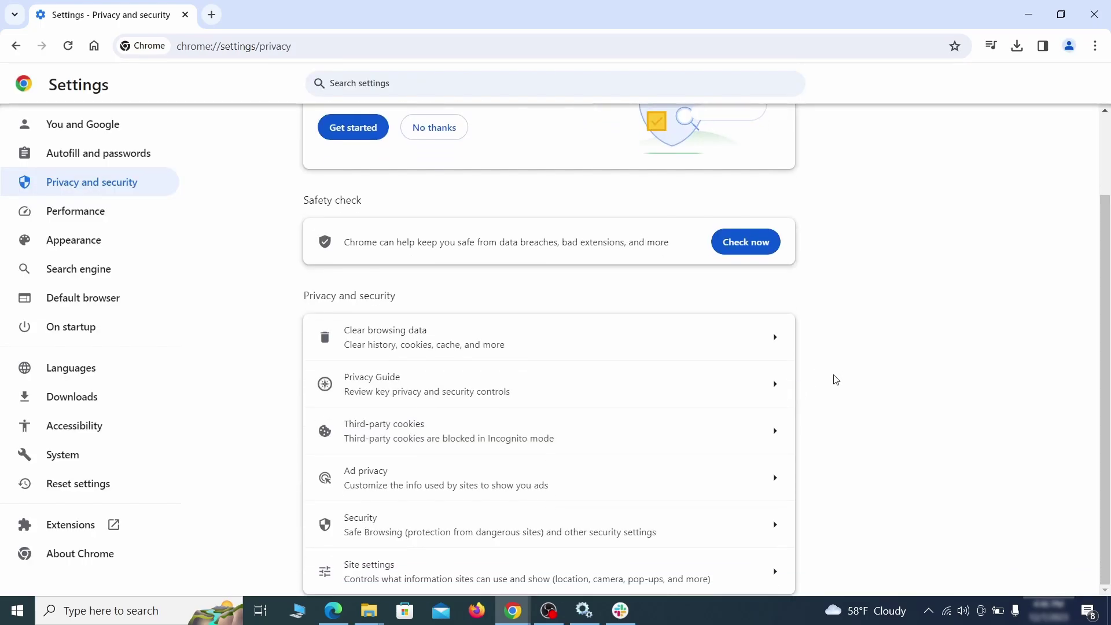
left_click(539, 566)
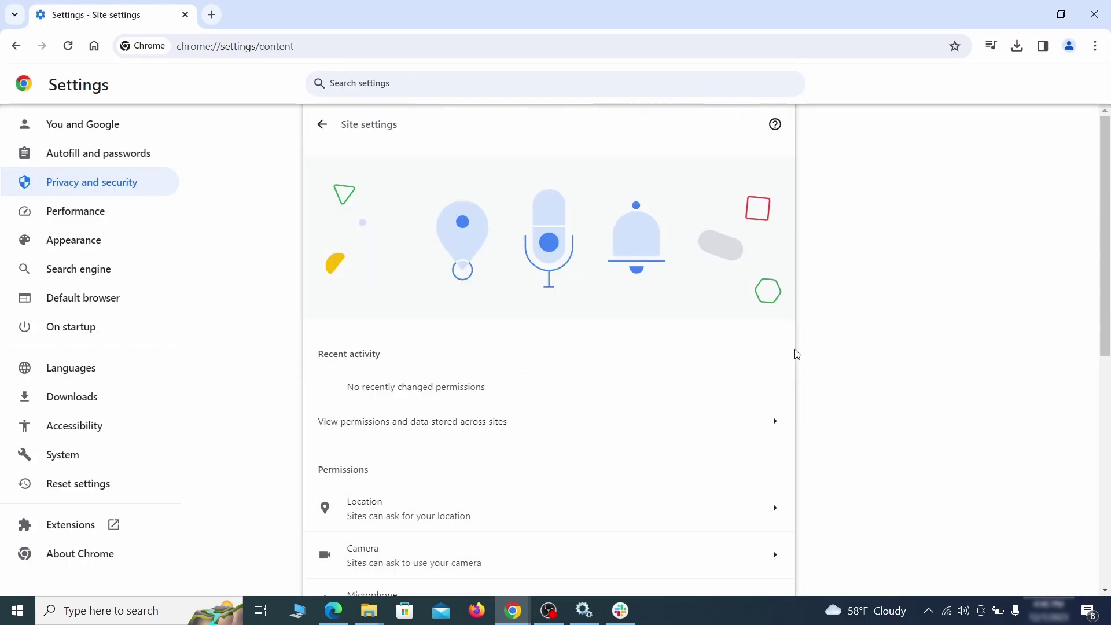
scroll(797, 353, "down", 3)
scroll(802, 347, "down", 1)
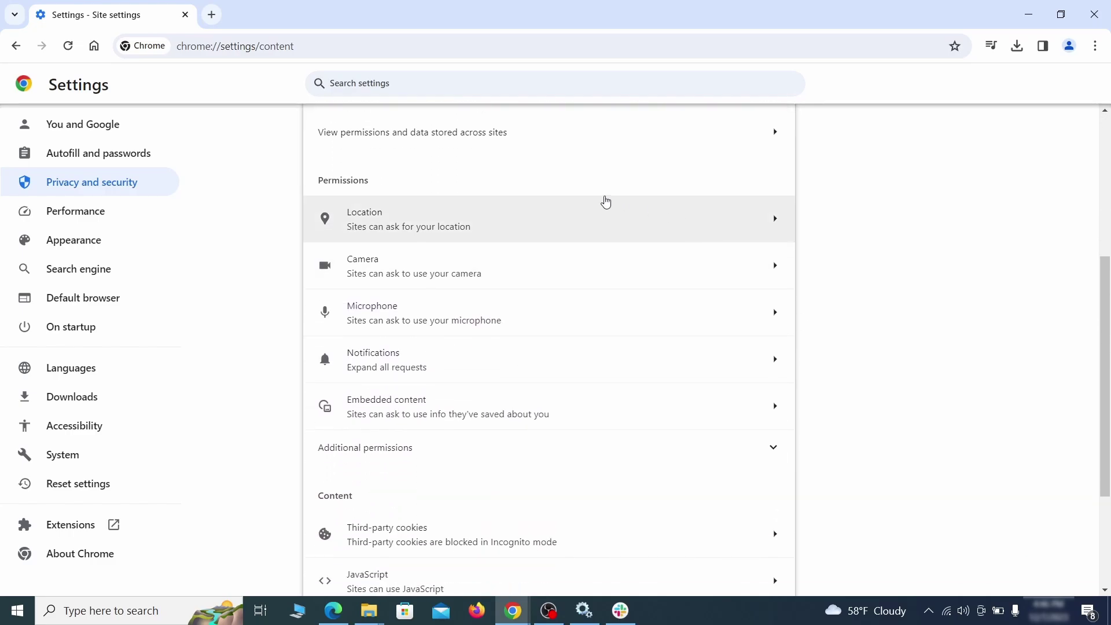
left_click(558, 229)
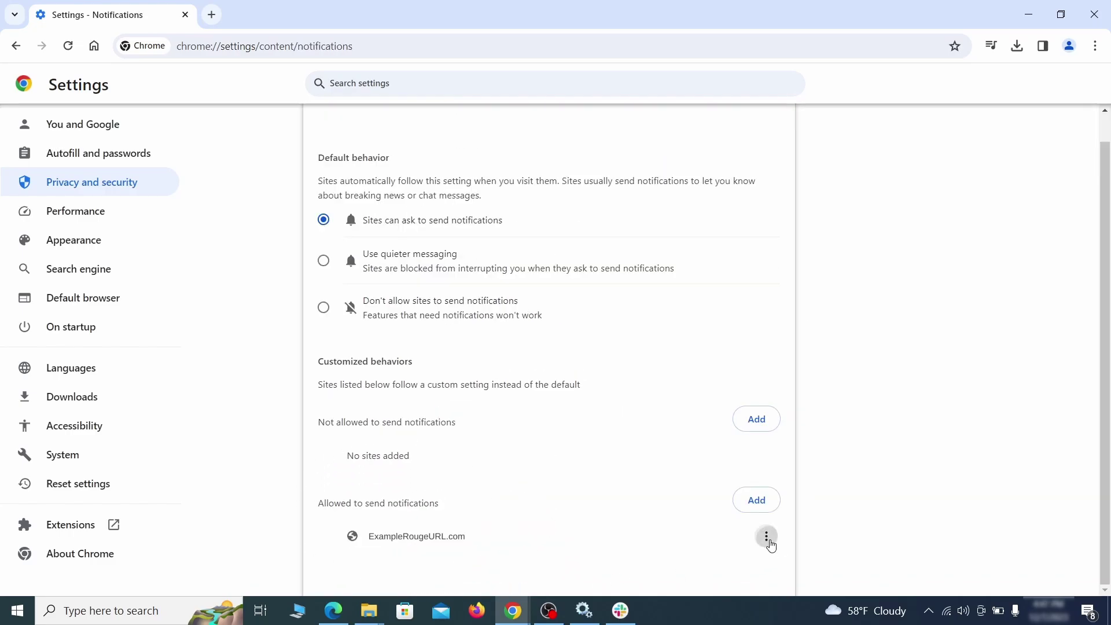
left_click(767, 537)
left_click(733, 530)
key("alt+Left")
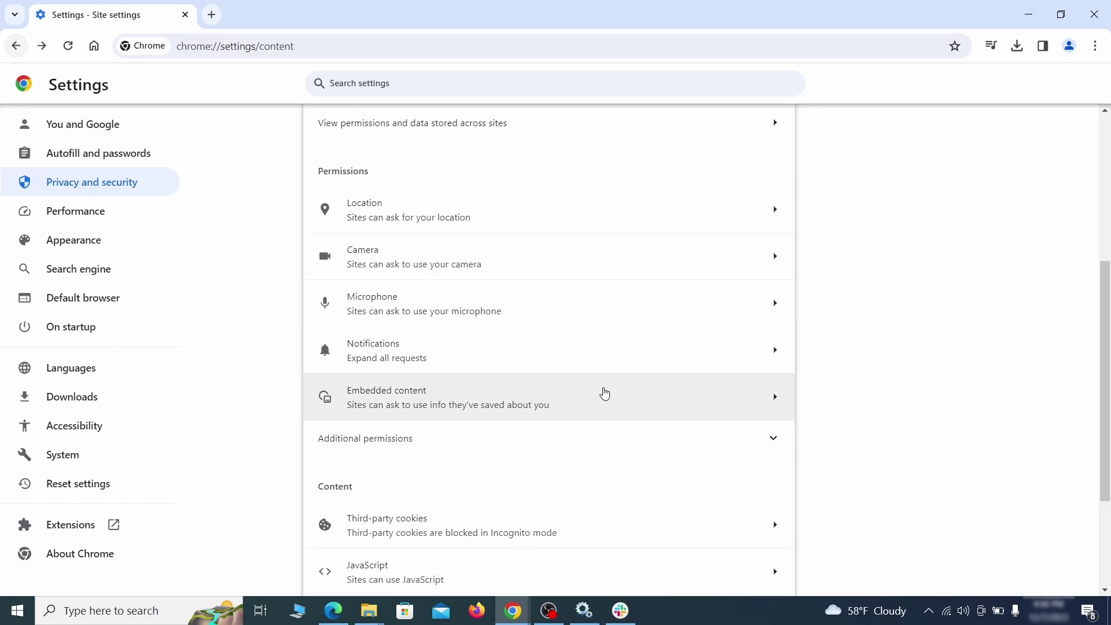
Delete ExampleRougeURL.com's third-party cookie exception and return to site settings.
scroll(601, 392, "down", 3)
left_click(597, 391)
scroll(610, 428, "down", 5)
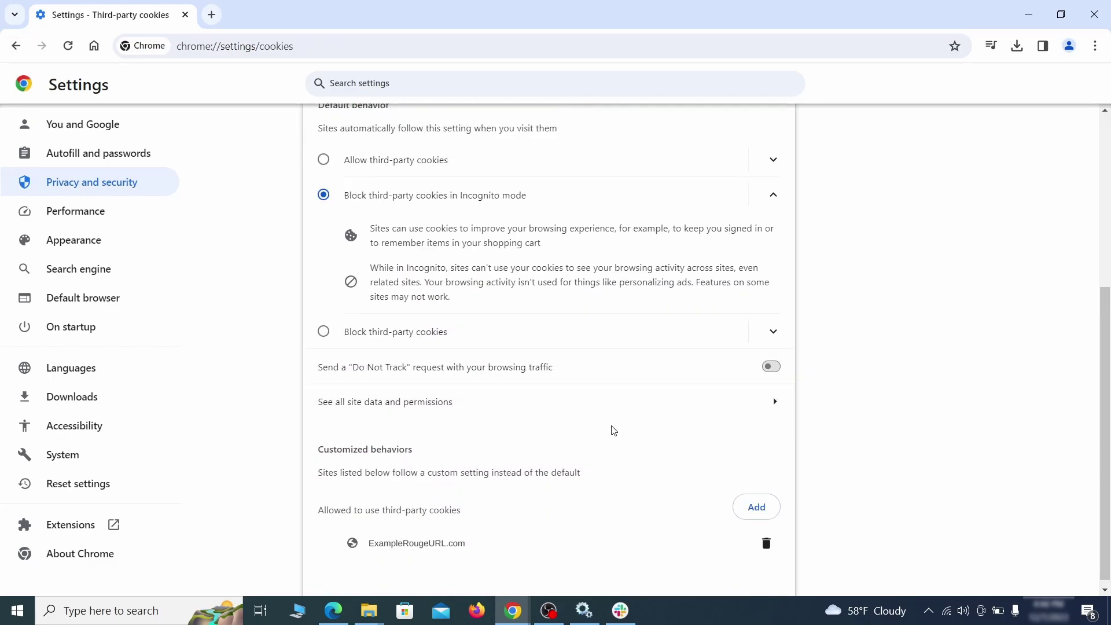
left_click(768, 545)
key("alt+Left")
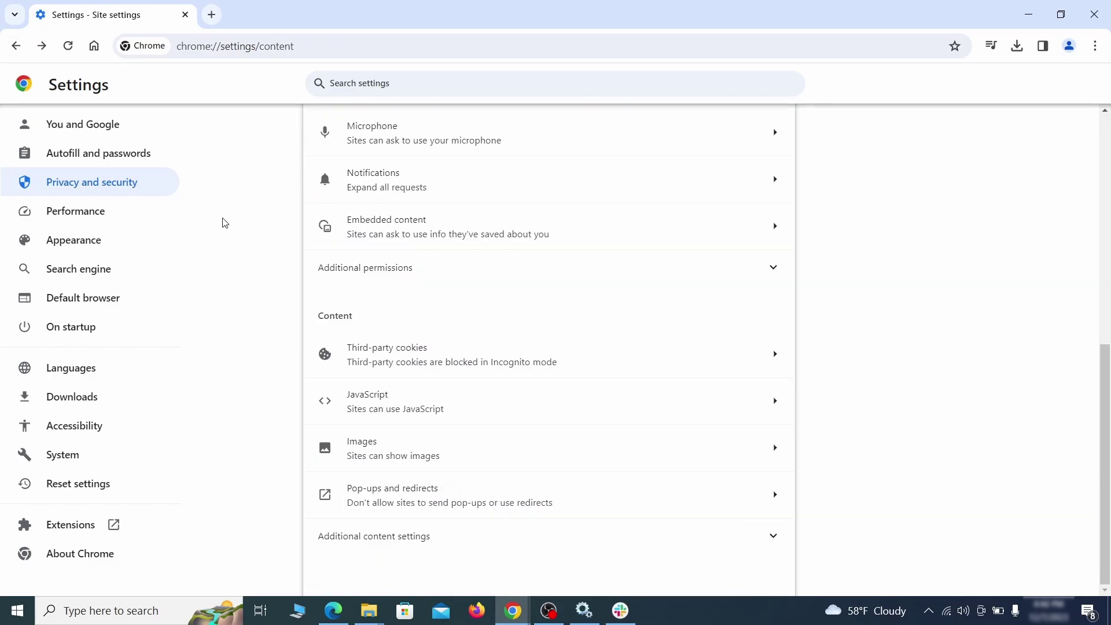
Erase the rogue custom home page address in Chrome's Appearance settings.
left_click(151, 243)
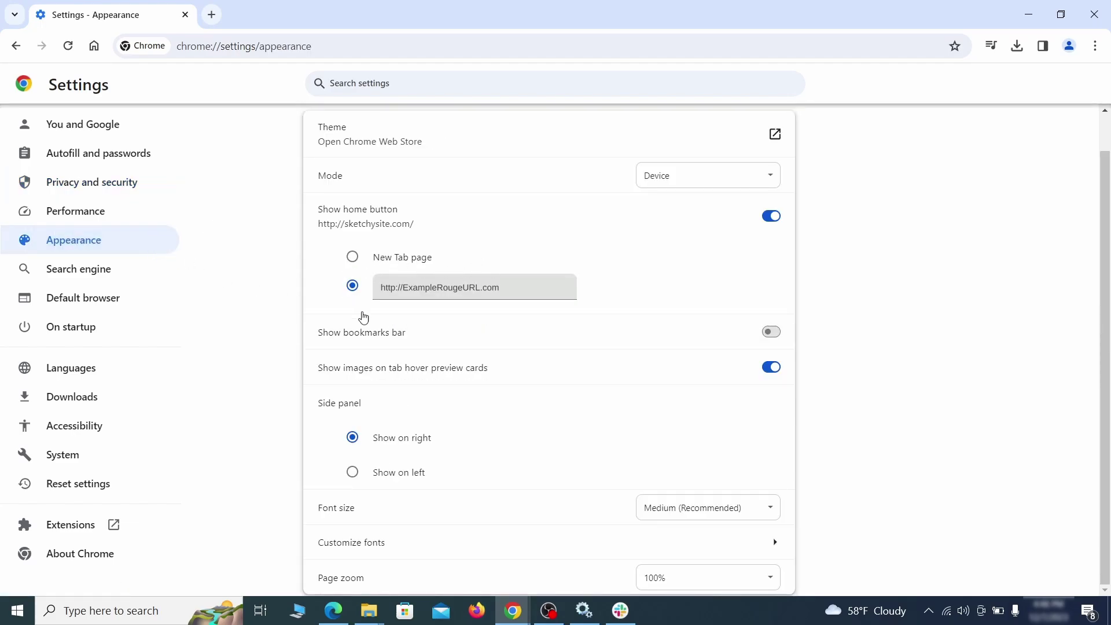
left_click(364, 288)
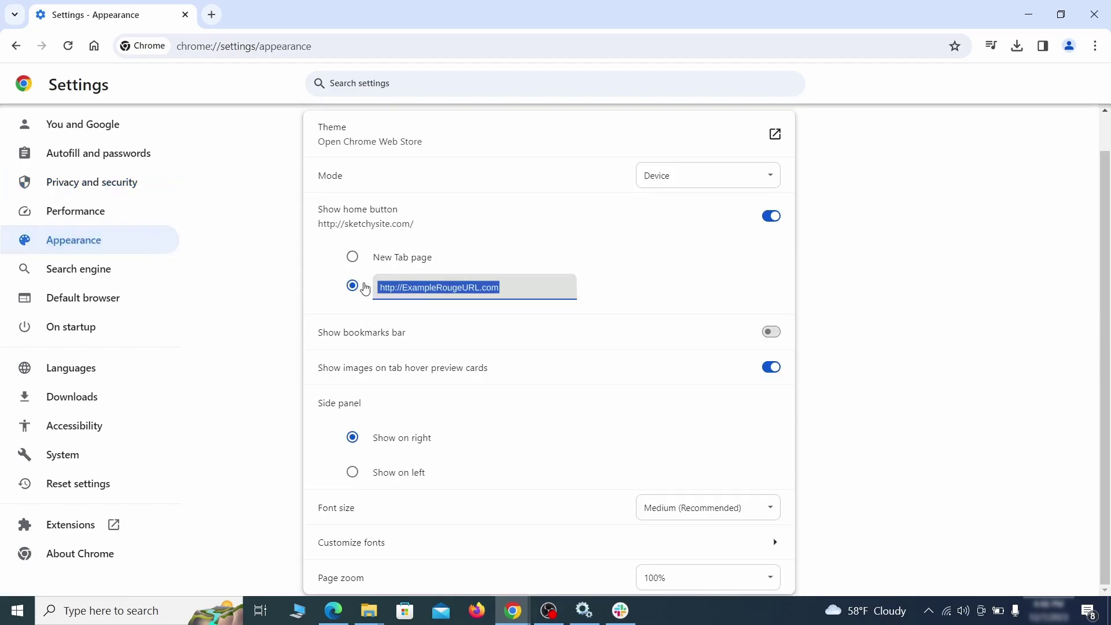
key("BackSpace")
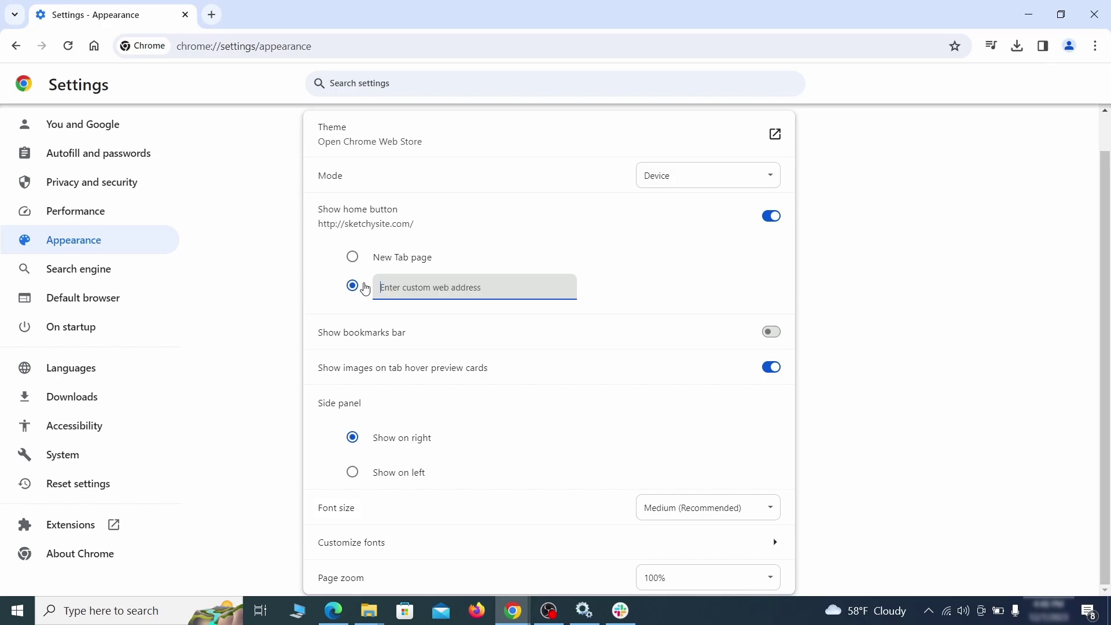
Make Google the address bar search engine.
left_click(118, 273)
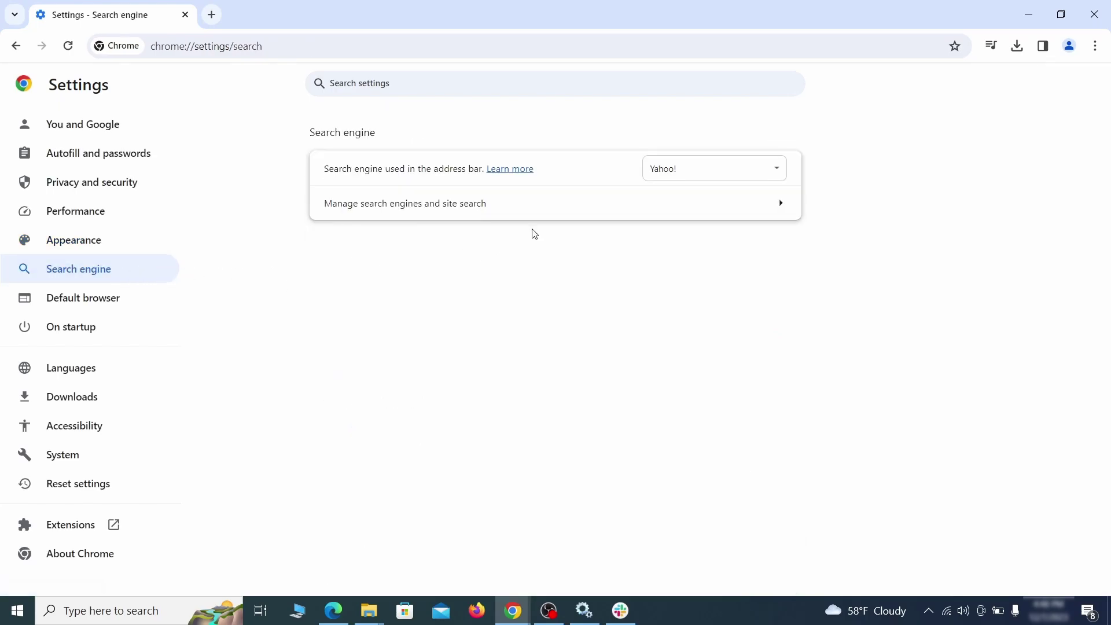
left_click(740, 174)
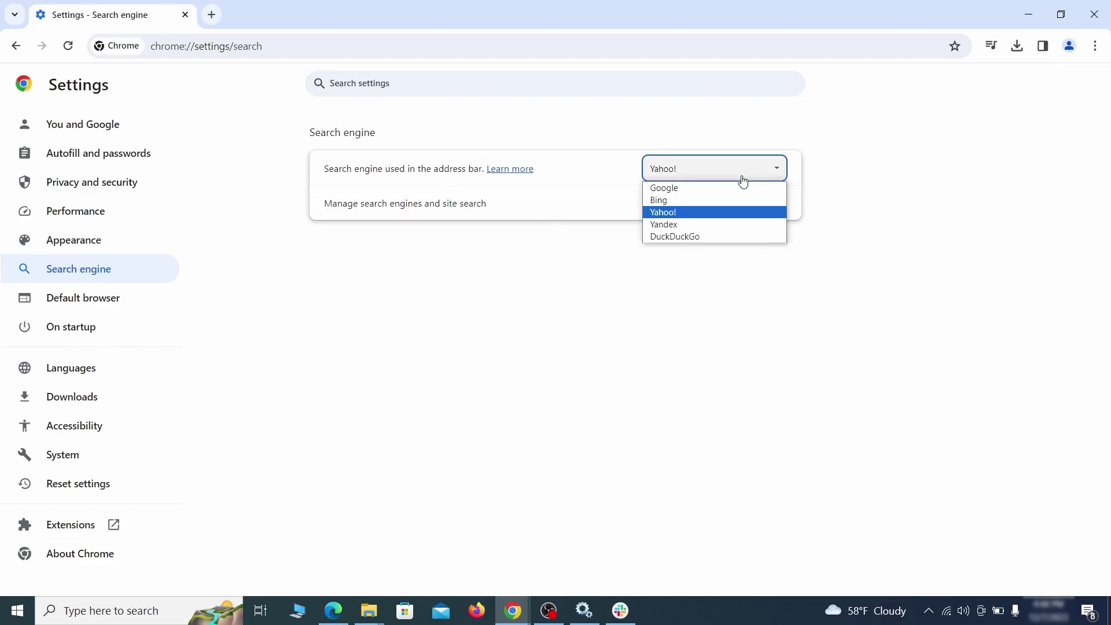
left_click(738, 185)
Delete the ExampleRougeURL.com site search shortcut and bring up options for its startup page.
left_click(714, 216)
scroll(714, 297, "down", 6)
left_click(769, 355)
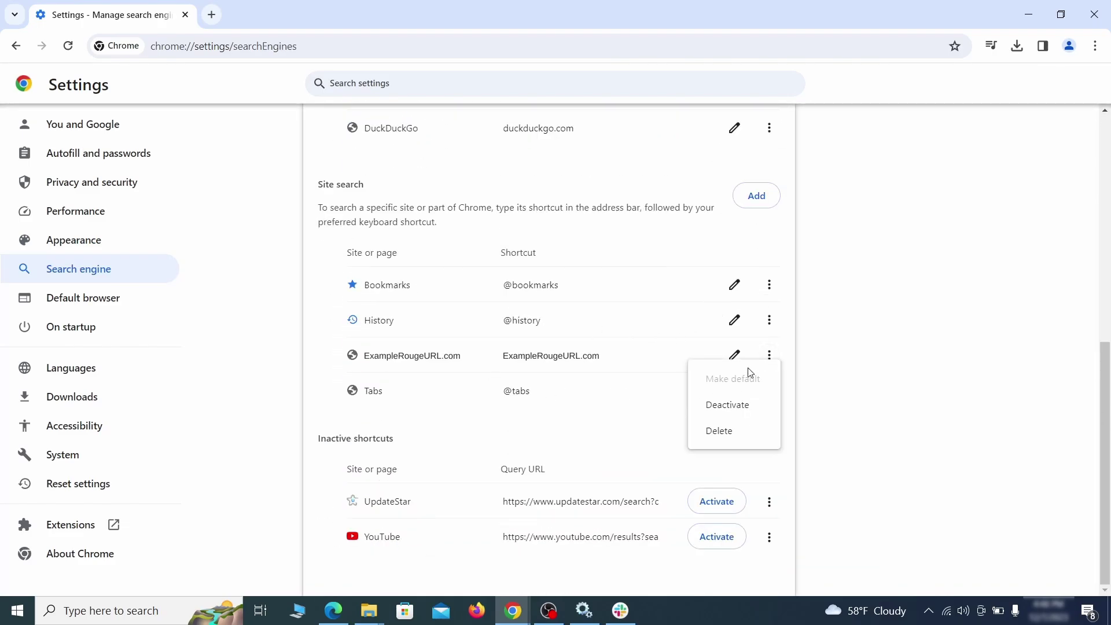
left_click(720, 434)
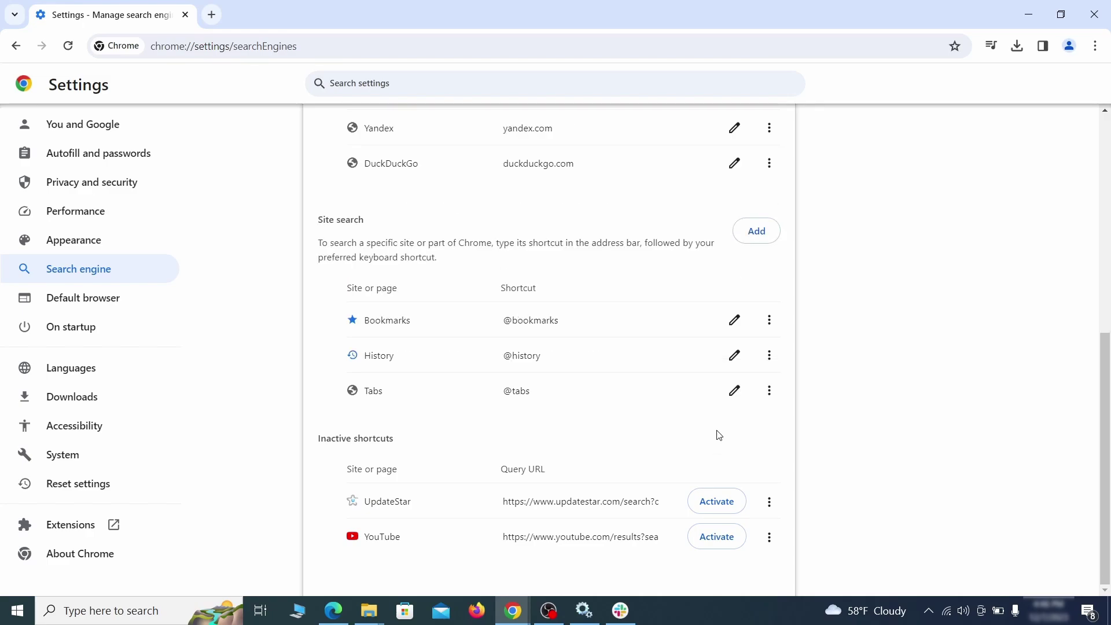
left_click(87, 326)
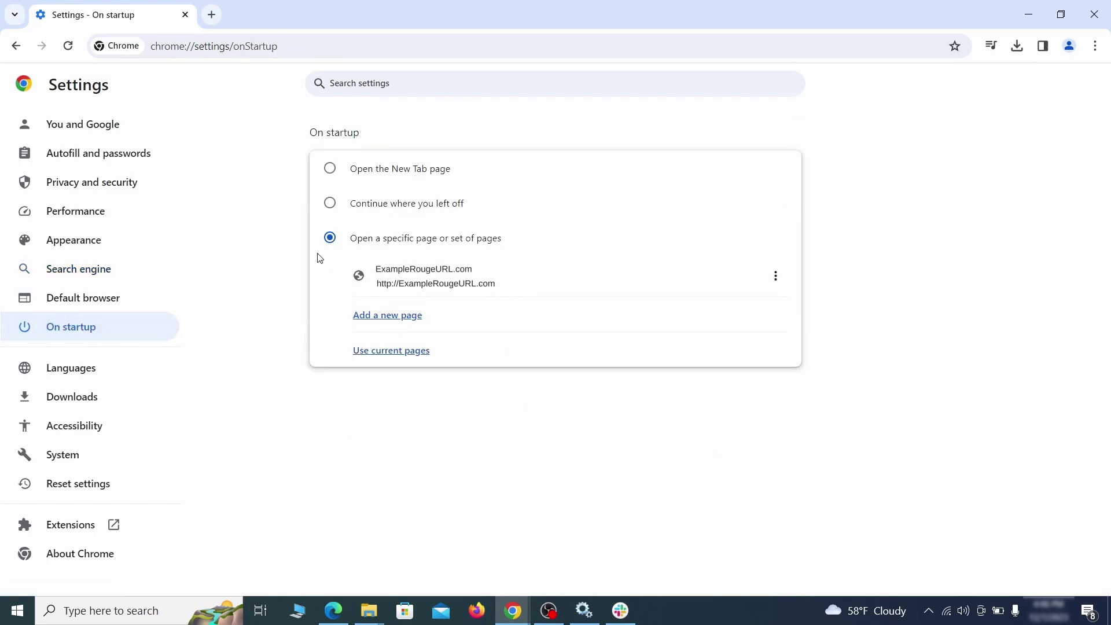
left_click(776, 278)
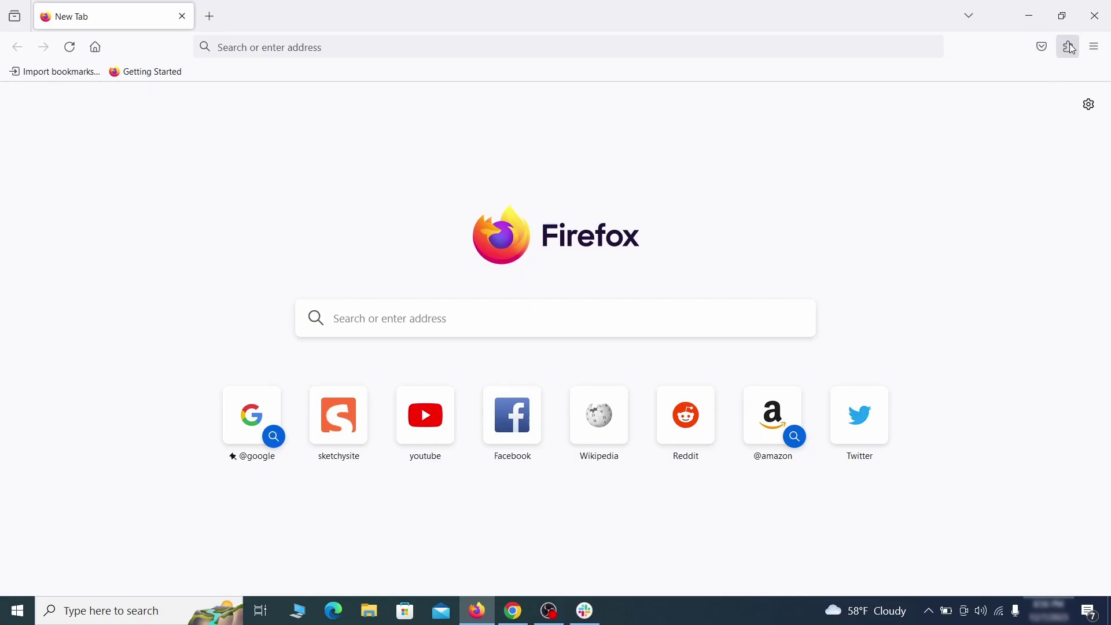
Disable Contenu+ in Firefox's Add-ons Manager and request its removal.
left_click(1068, 47)
left_click(935, 190)
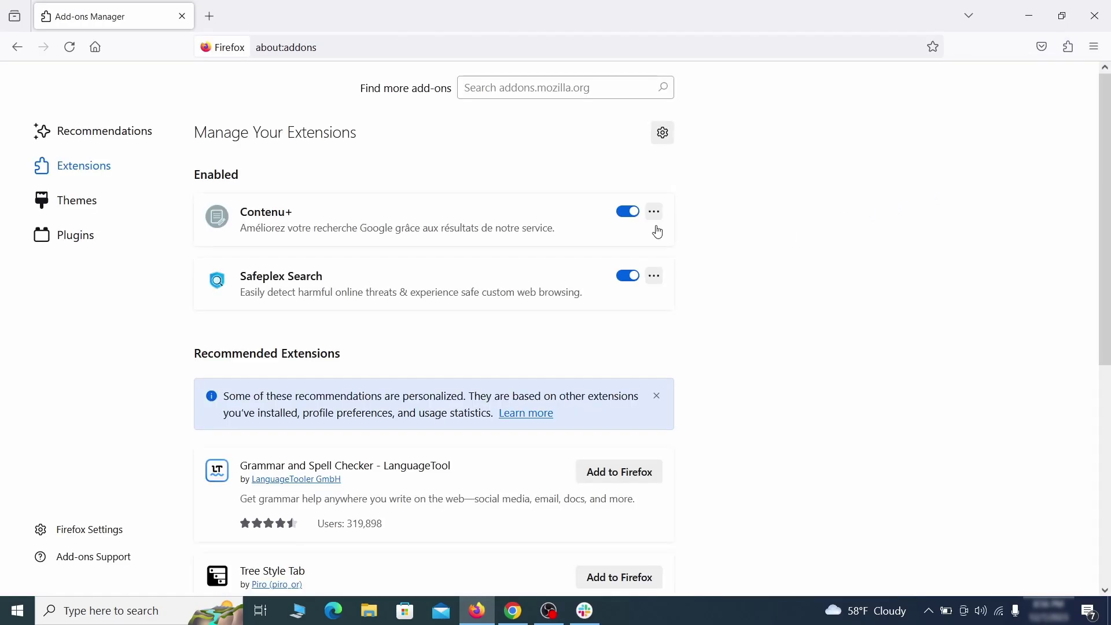
left_click(628, 212)
left_click(654, 212)
left_click(701, 234)
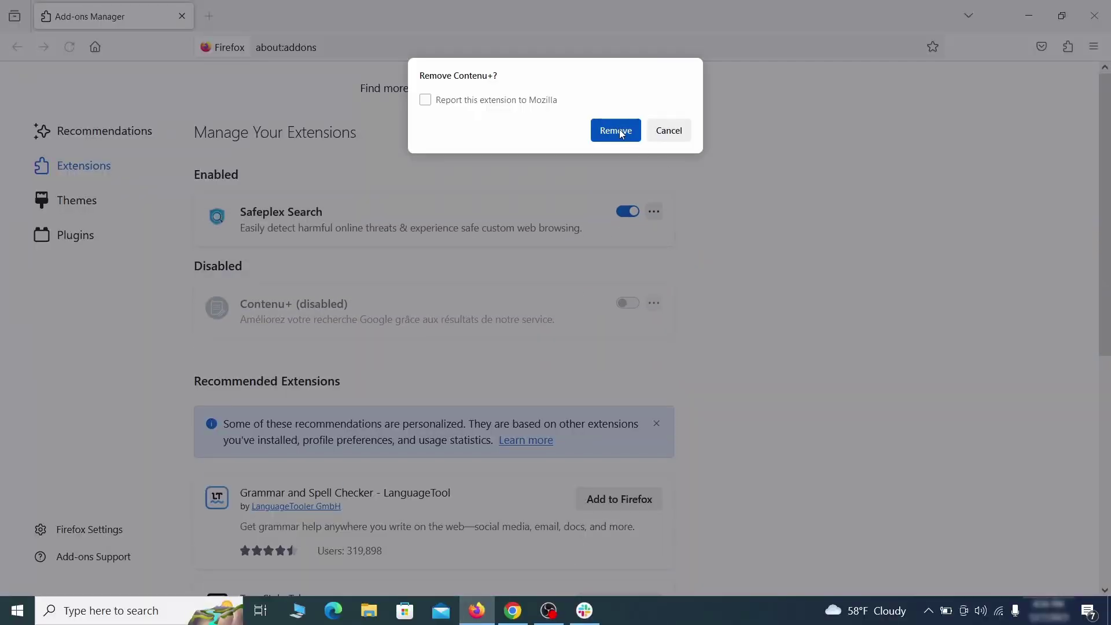
Confirm removing Contenu+ and erase the rogue Firefox homepage address.
left_click(635, 138)
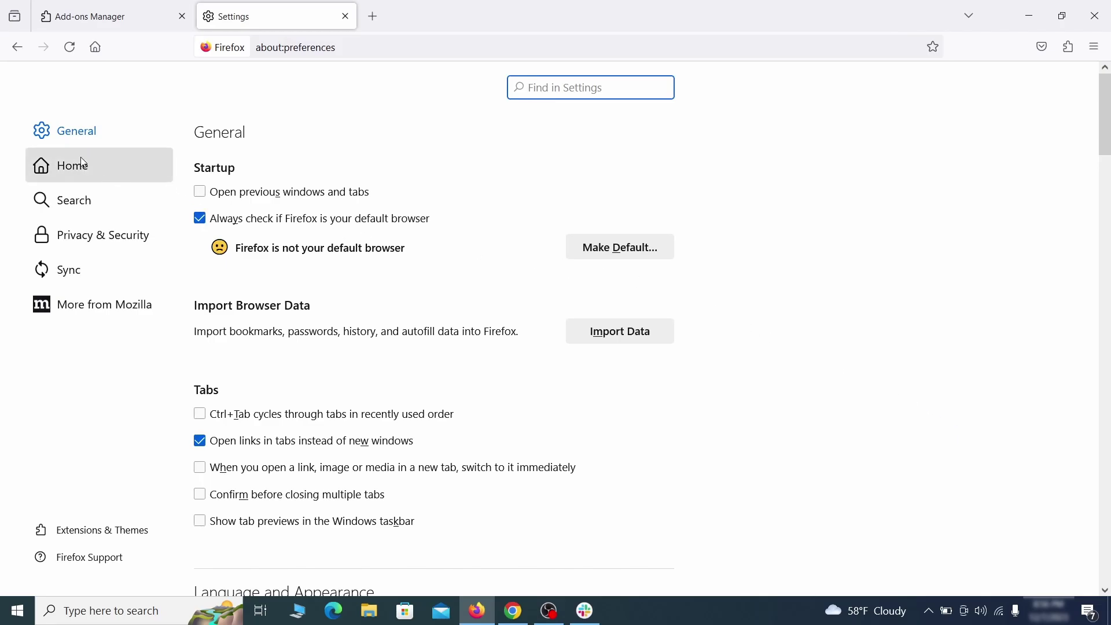
left_click(83, 167)
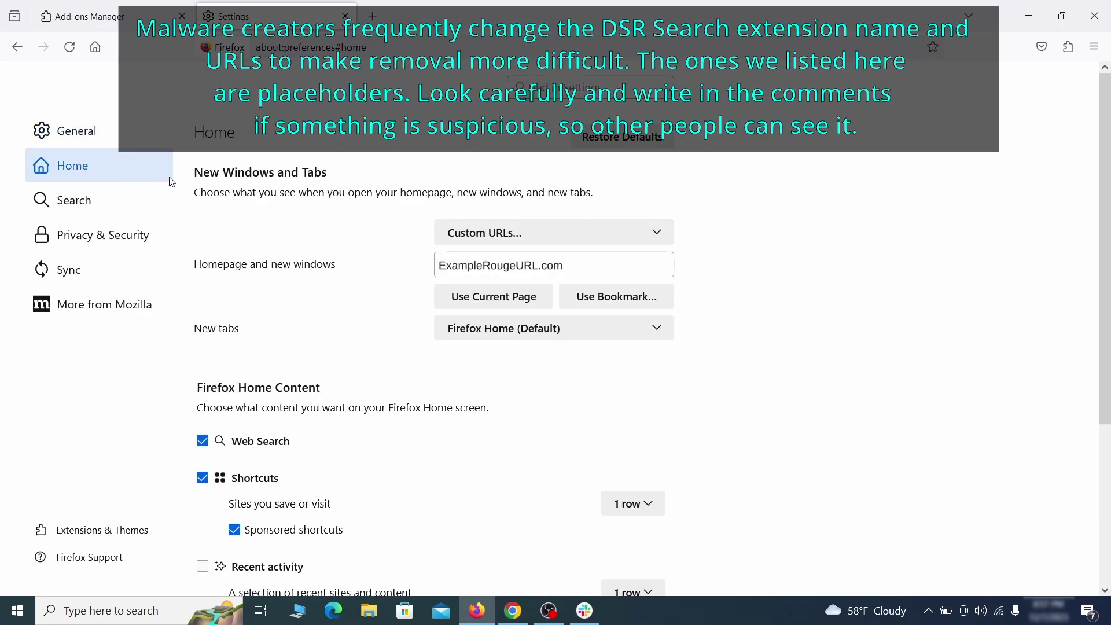
triple_click(561, 265)
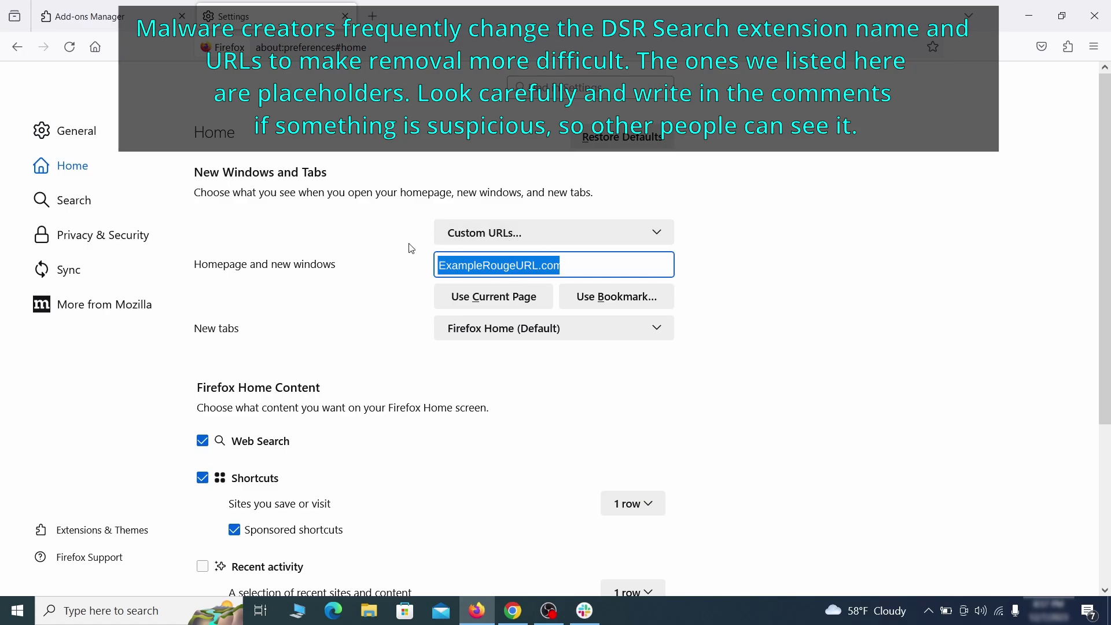
key("BackSpace")
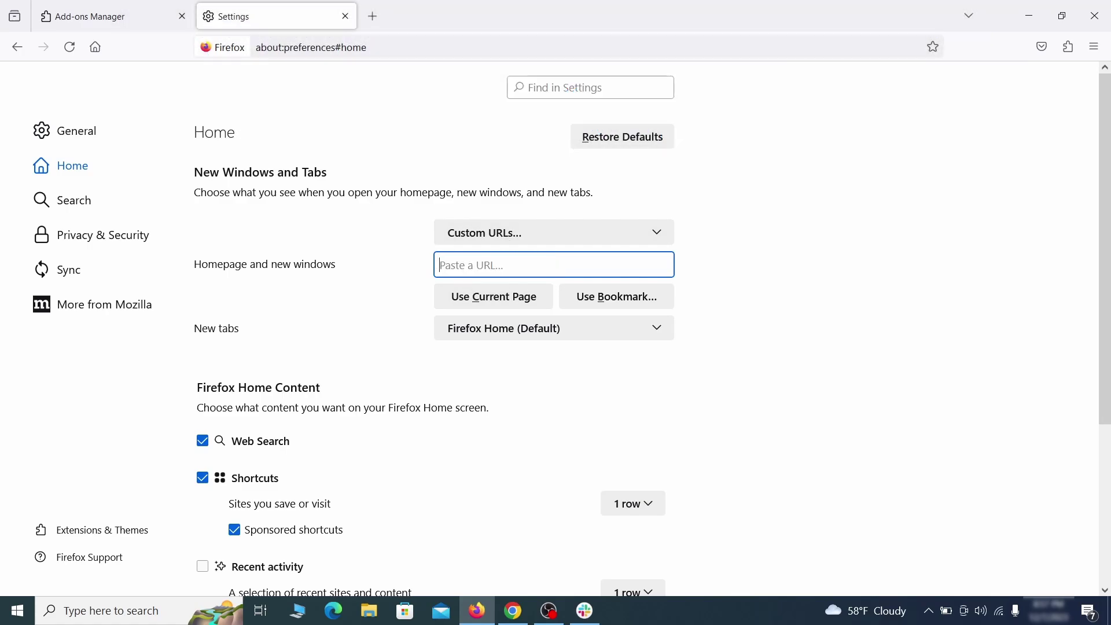
Make Google Firefox's default search engine.
left_click(79, 202)
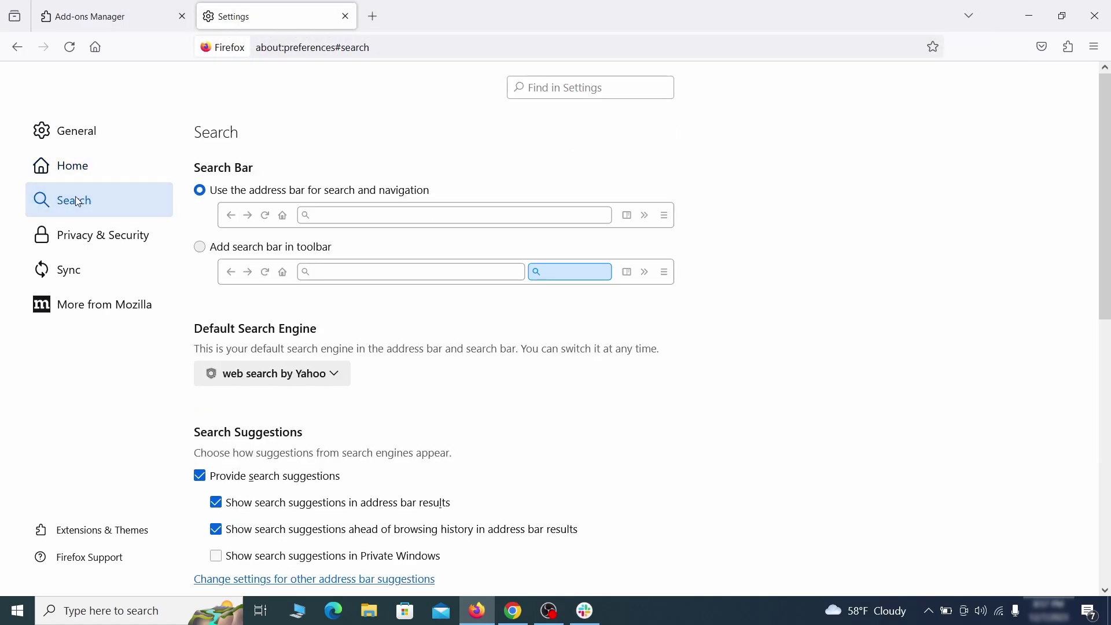
scroll(405, 315, "down", 3)
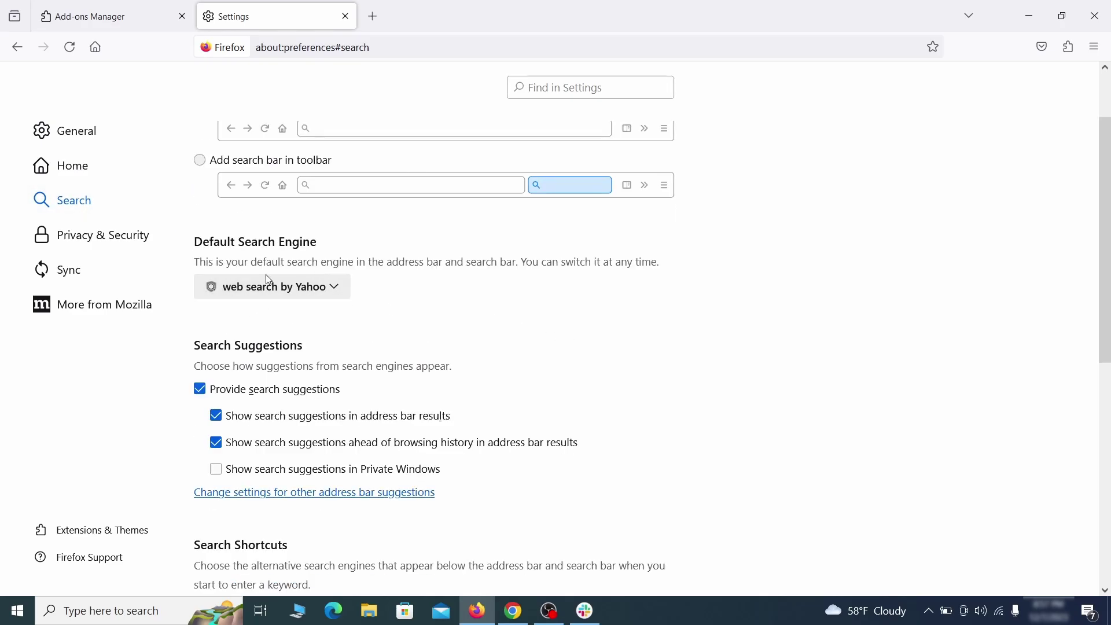
left_click(330, 293)
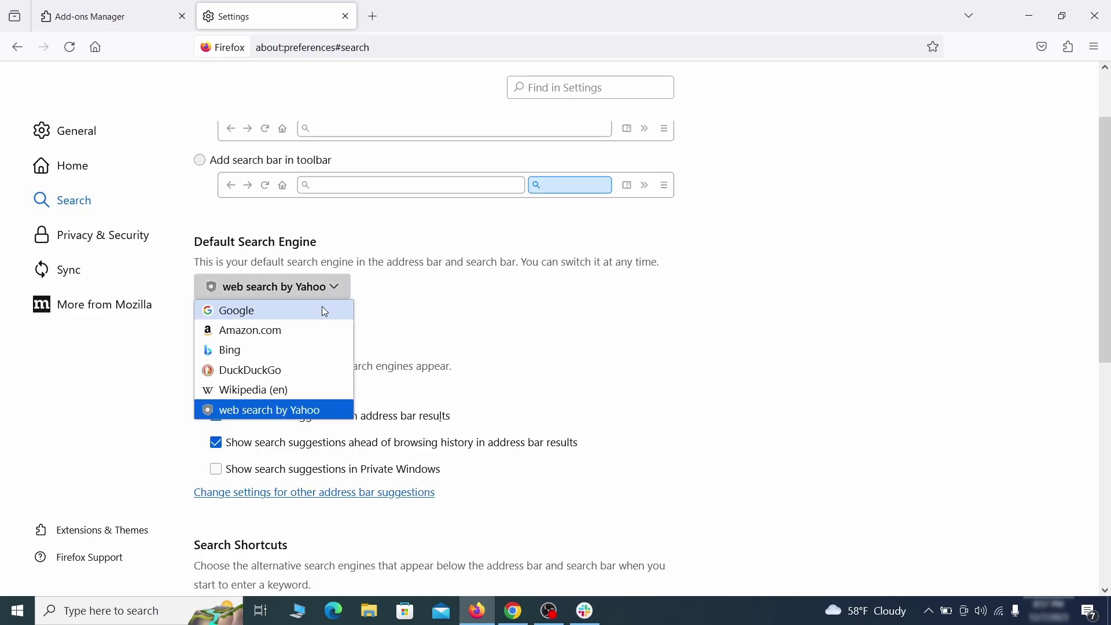
left_click(322, 311)
Remove the web search by Yahoo engine from Search Shortcuts.
scroll(538, 322, "down", 4)
scroll(606, 293, "down", 2)
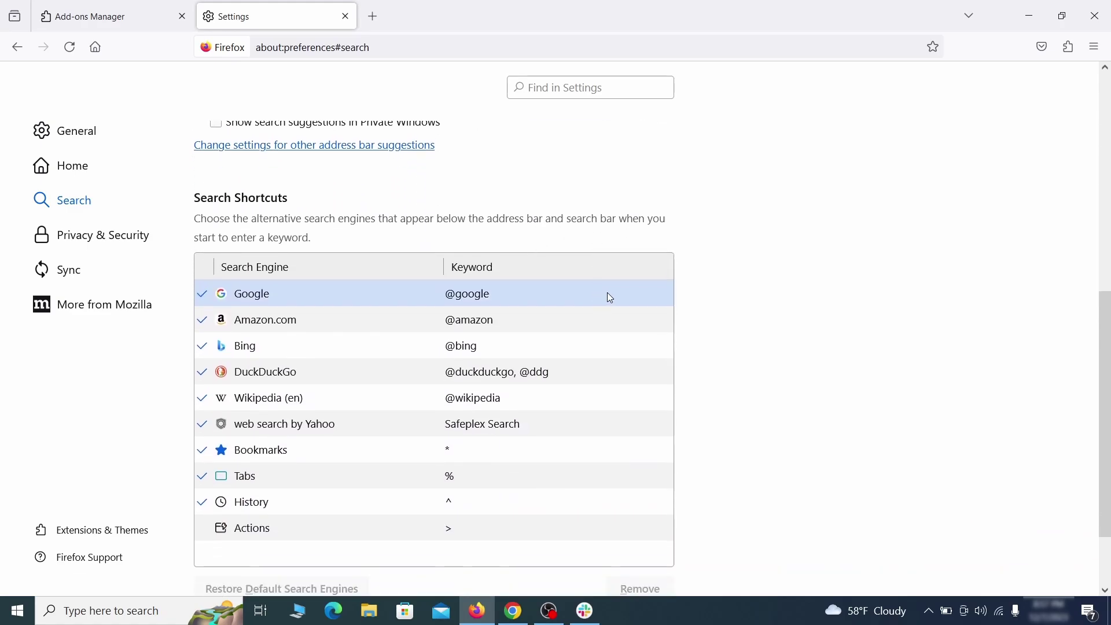
scroll(609, 293, "down", 2)
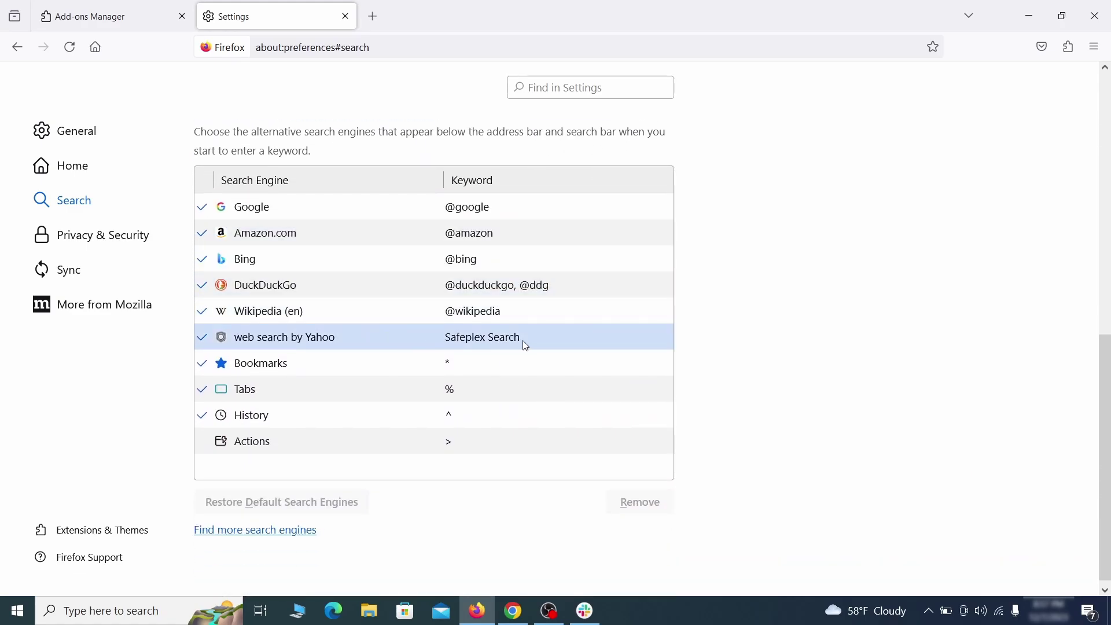
left_click(553, 345)
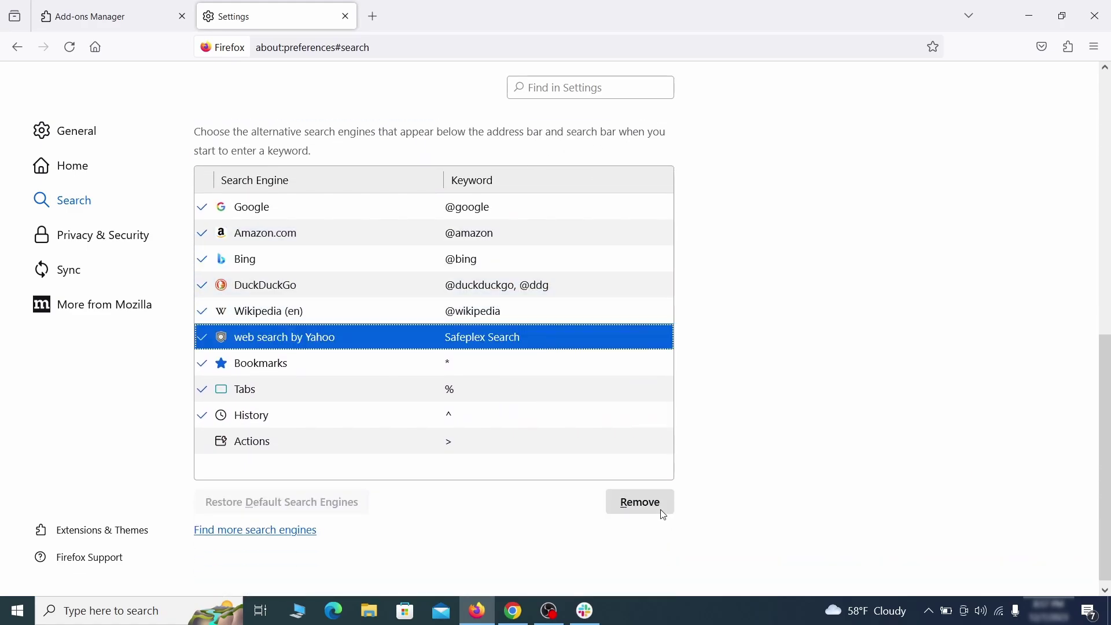
left_click(641, 503)
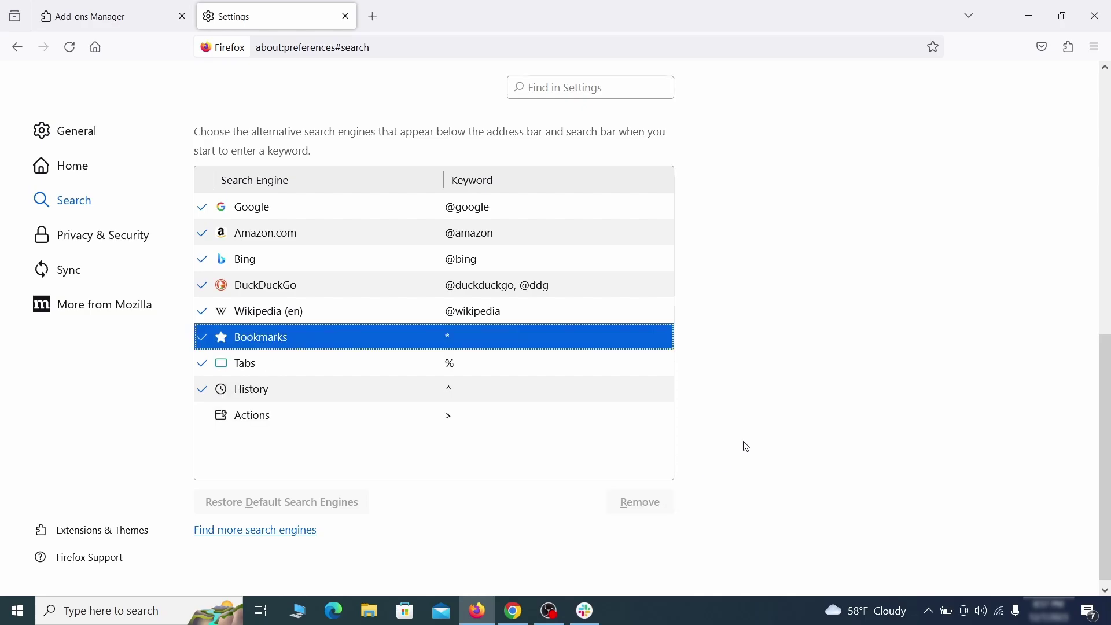
scroll(526, 367, "up", 3)
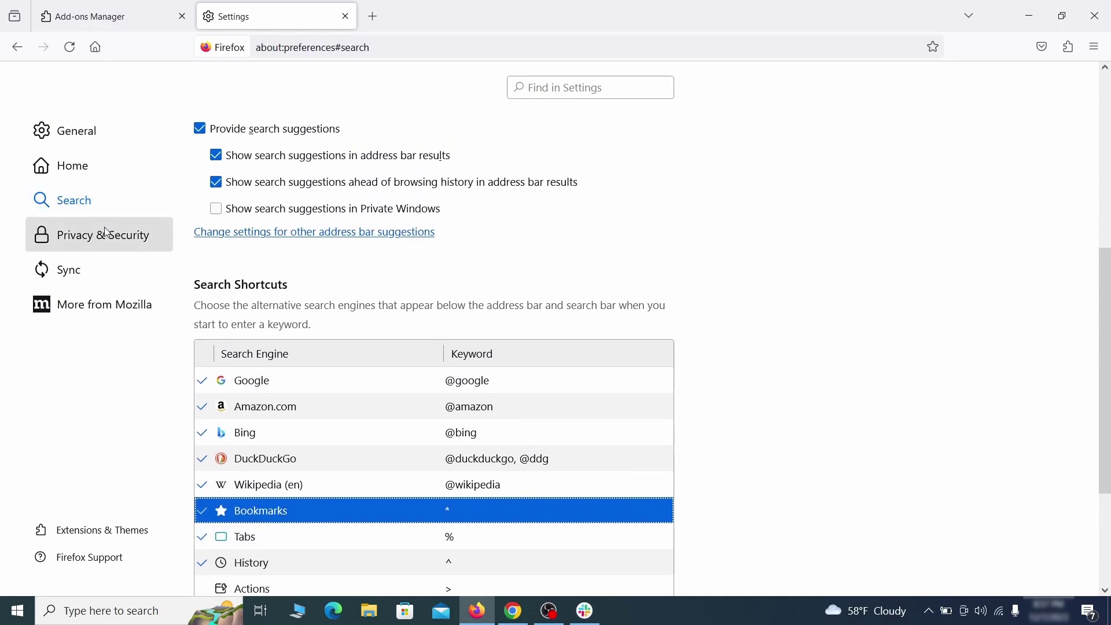
Clear all of Firefox's cookies, site data and cached web content.
left_click(106, 231)
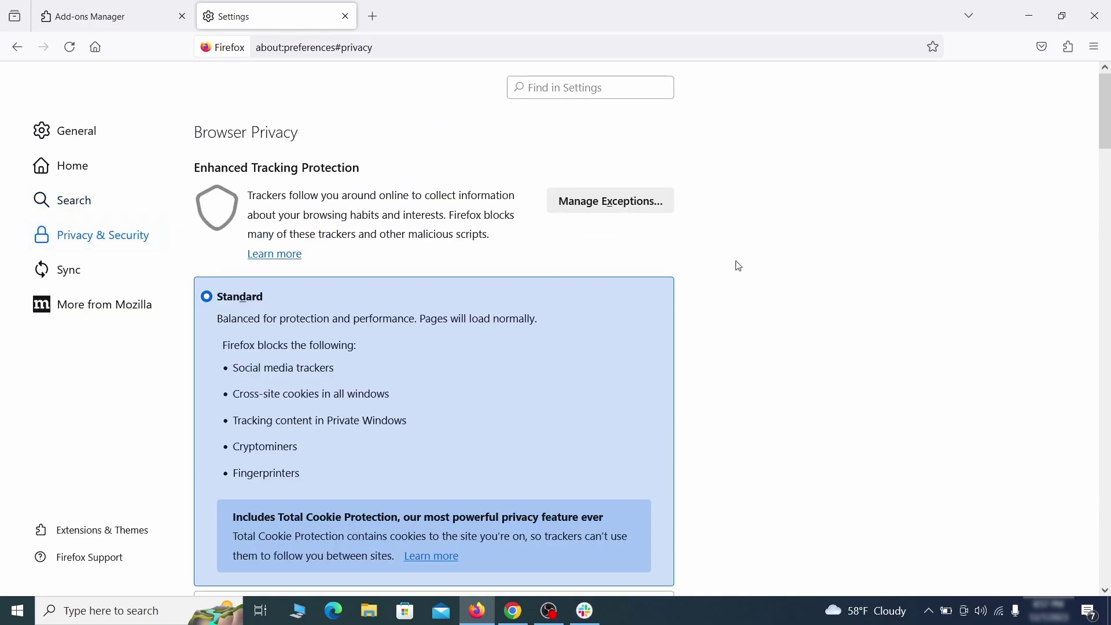
scroll(739, 266, "down", 10)
left_click(634, 371)
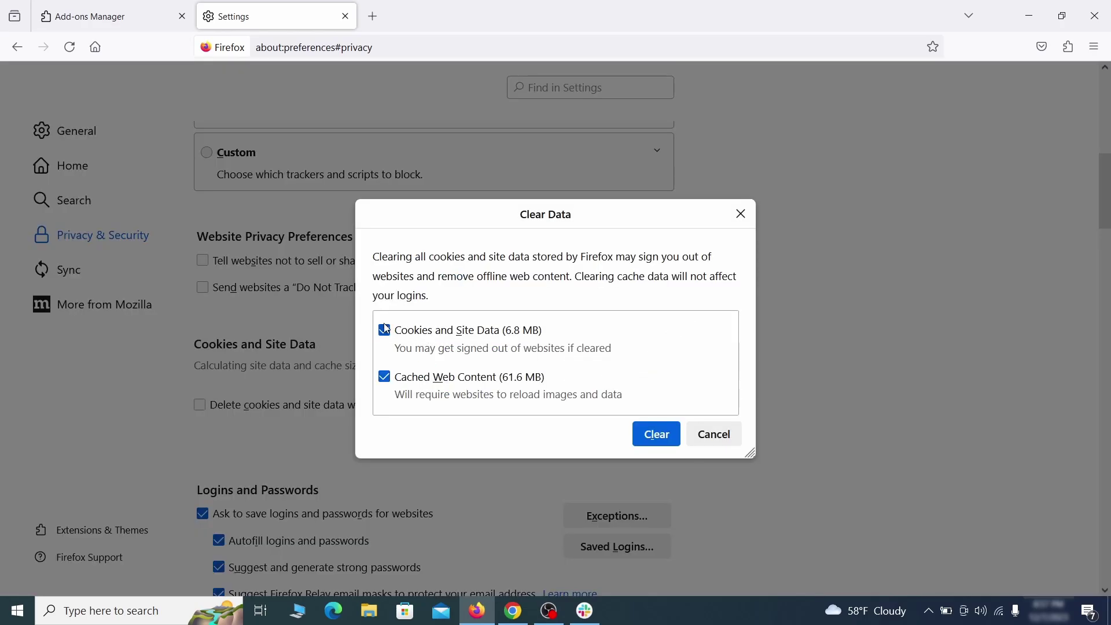
left_click(671, 434)
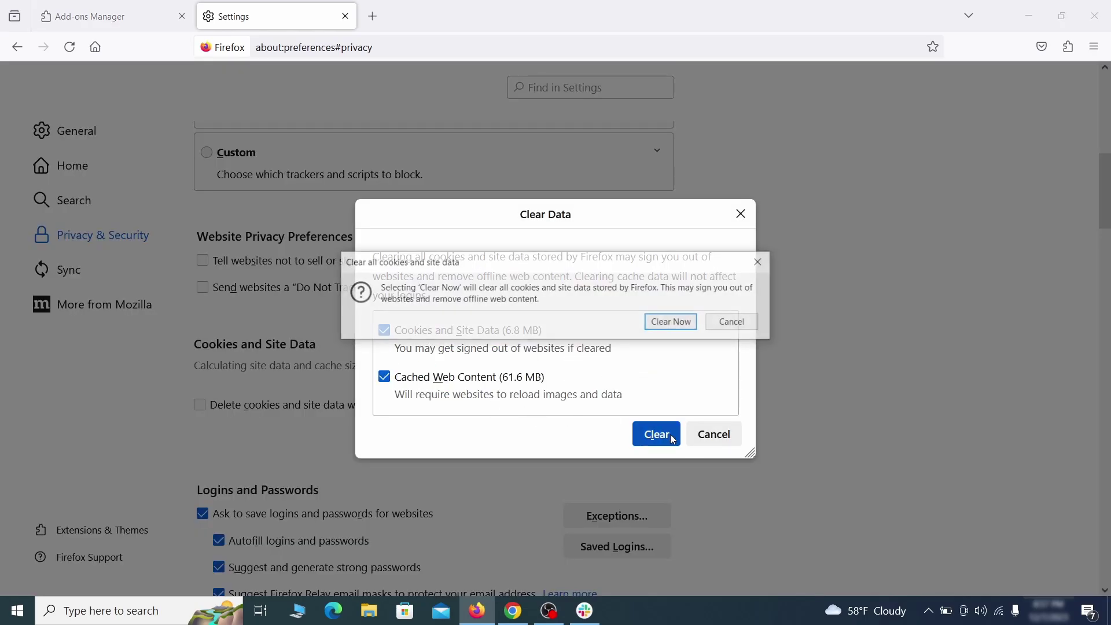
left_click(678, 328)
Open the Notifications permission settings to review allowed sites.
scroll(754, 355, "down", 5)
scroll(755, 356, "down", 10)
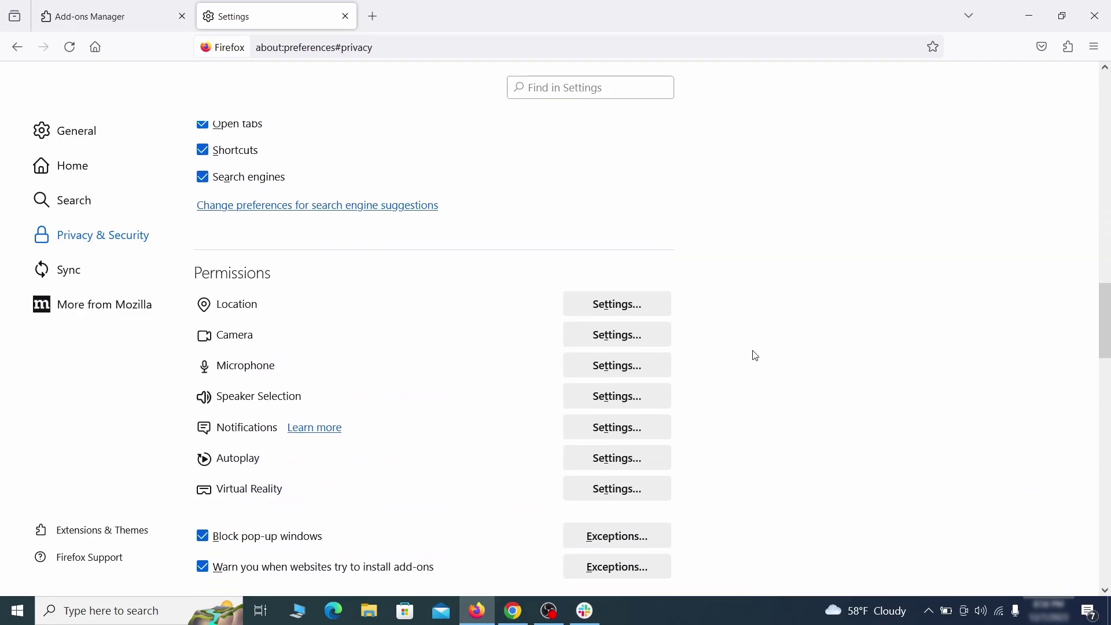
left_click(641, 407)
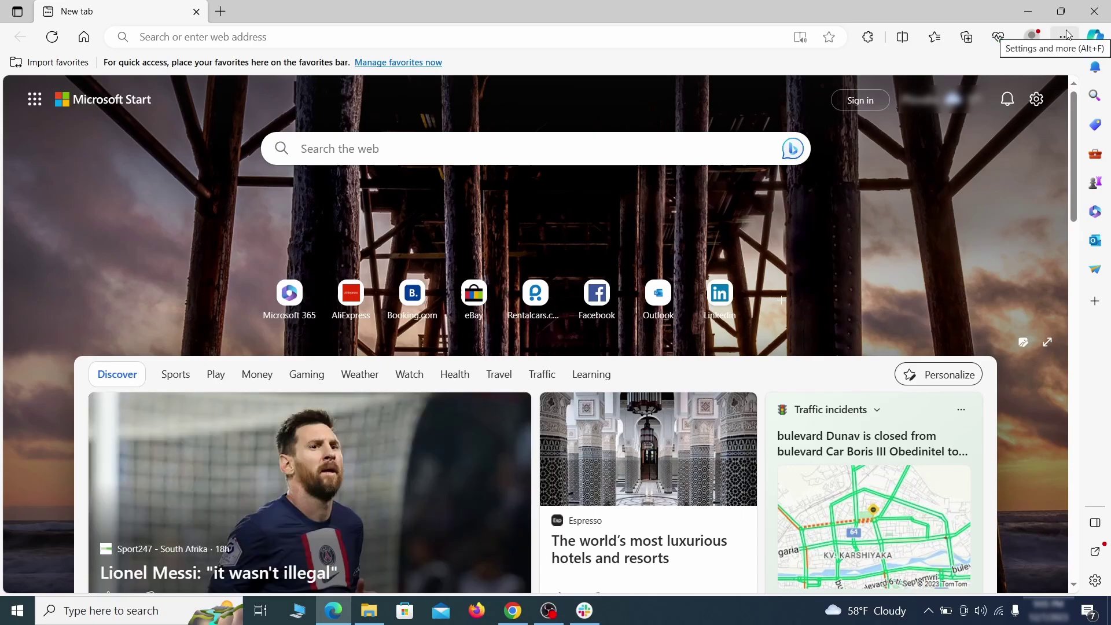
Turn off and uninstall Edge's Quidco Cashback Reminder extension, then start a new tab.
left_click(1065, 37)
left_click(954, 254)
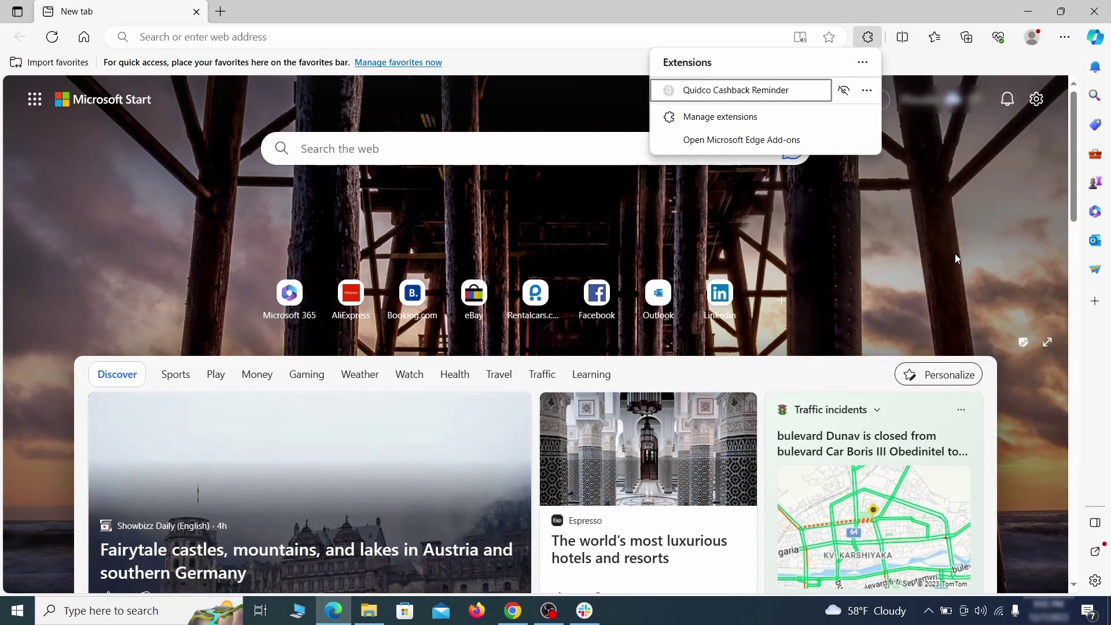
left_click(719, 119)
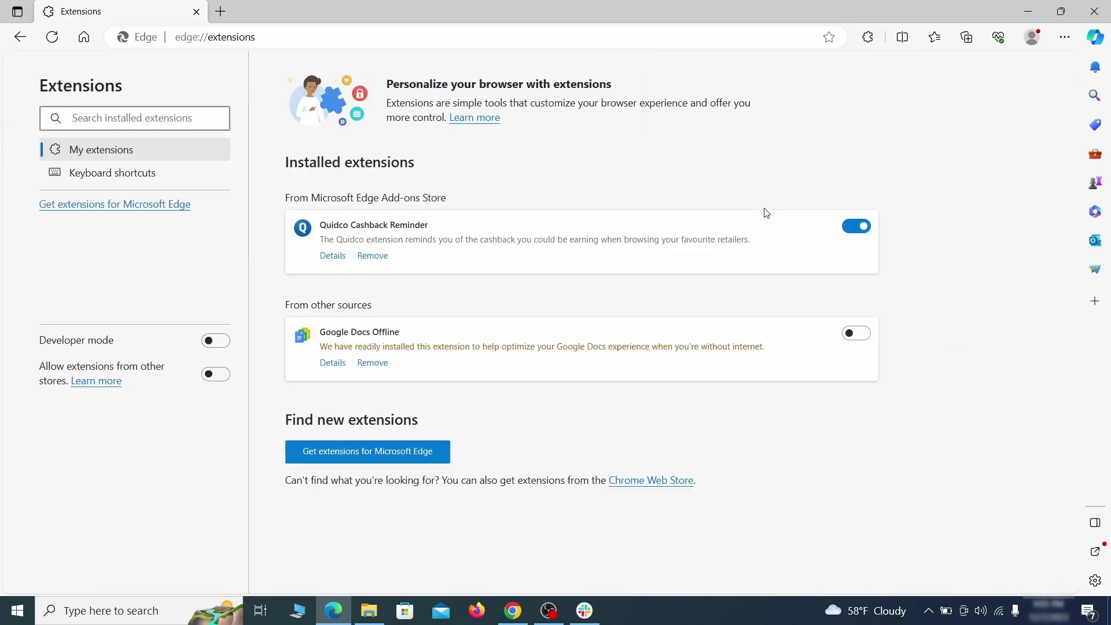
left_click(858, 227)
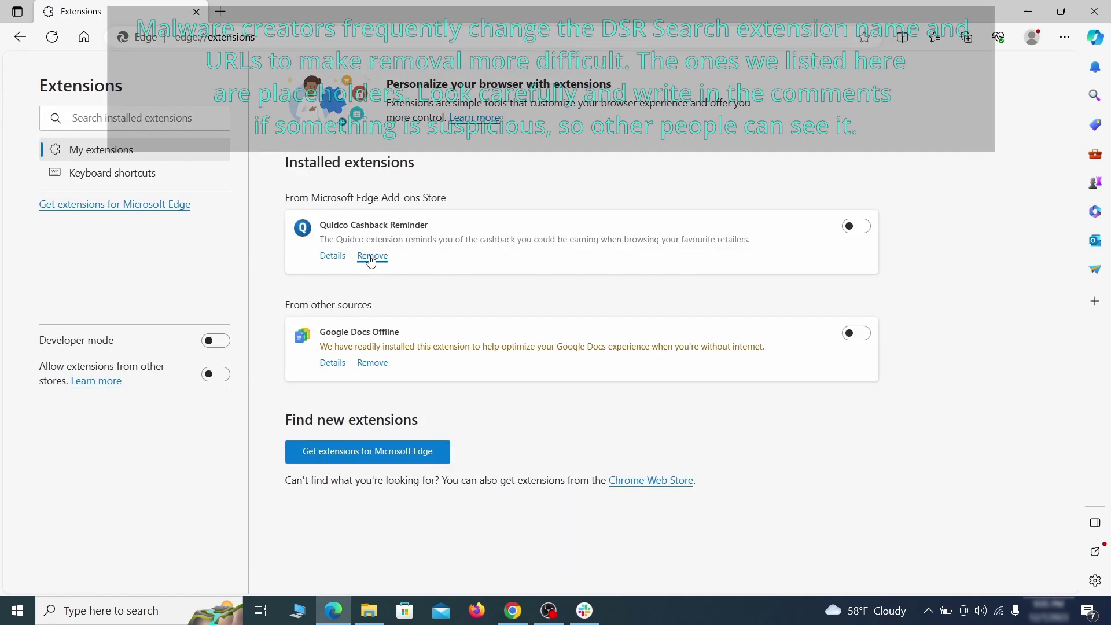
left_click(371, 257)
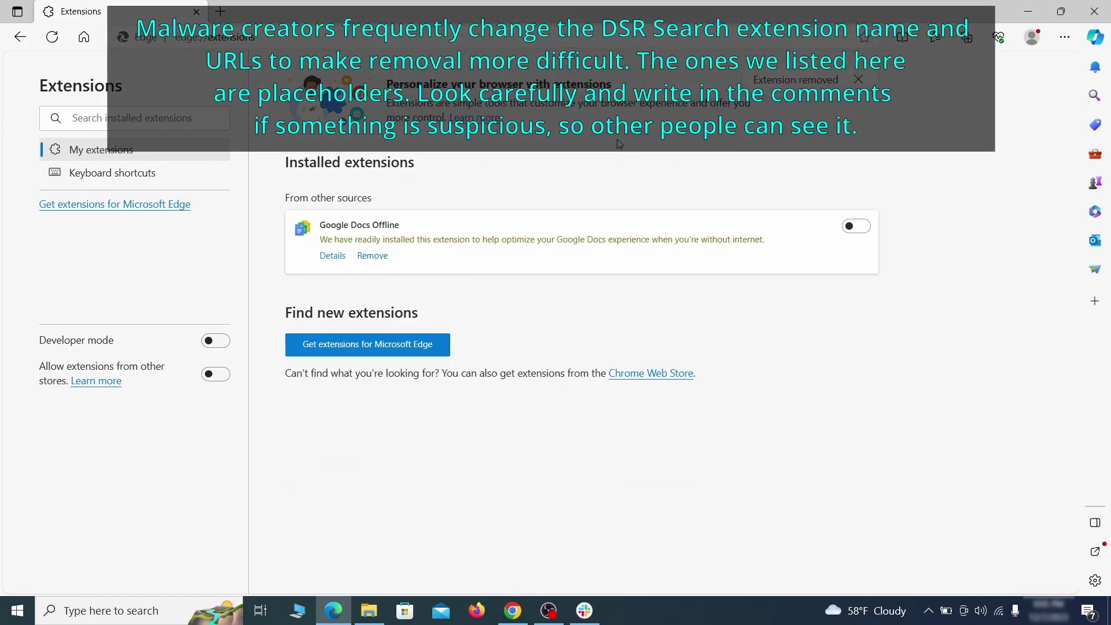
key("ctrl+t")
Clear Edge's browsing data from Privacy, search, and services settings.
left_click(1064, 38)
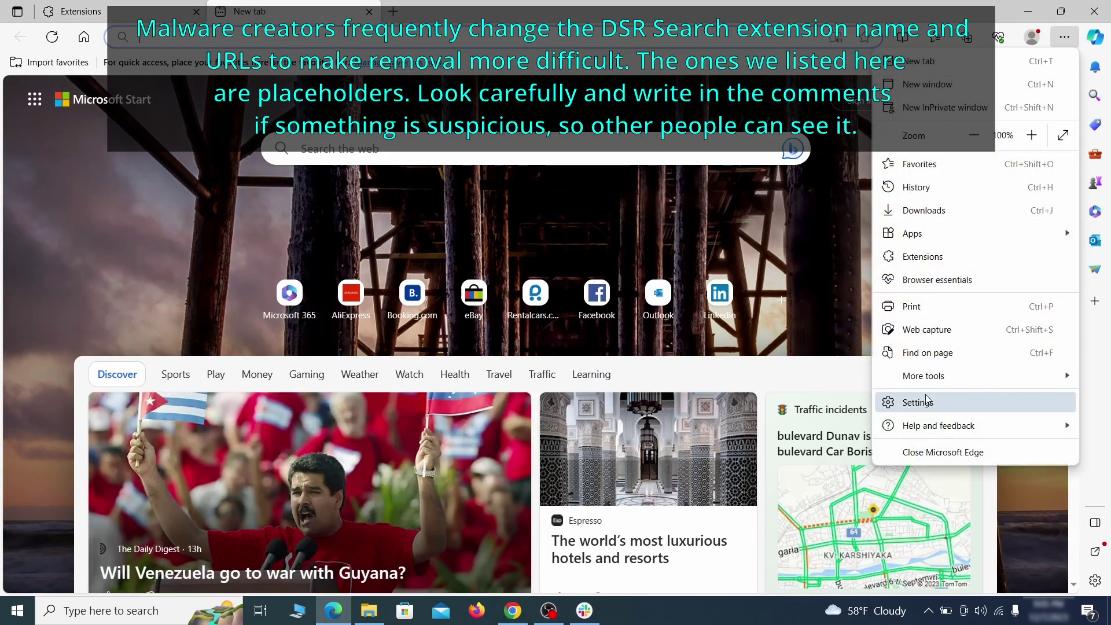
left_click(923, 399)
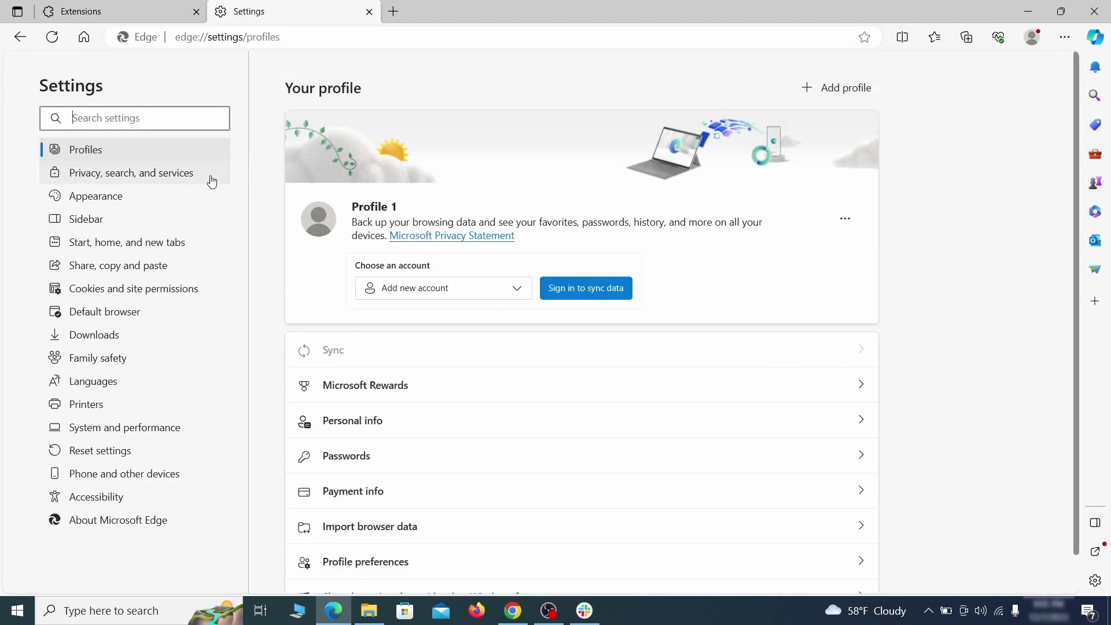
left_click(187, 178)
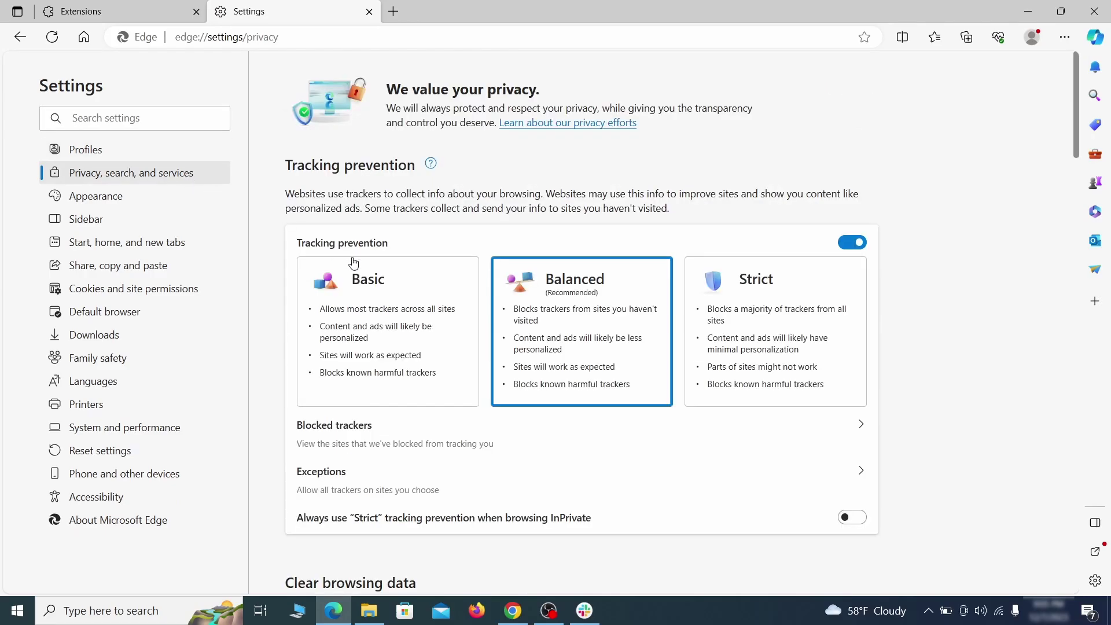
scroll(604, 356, "down", 2)
scroll(603, 356, "down", 2)
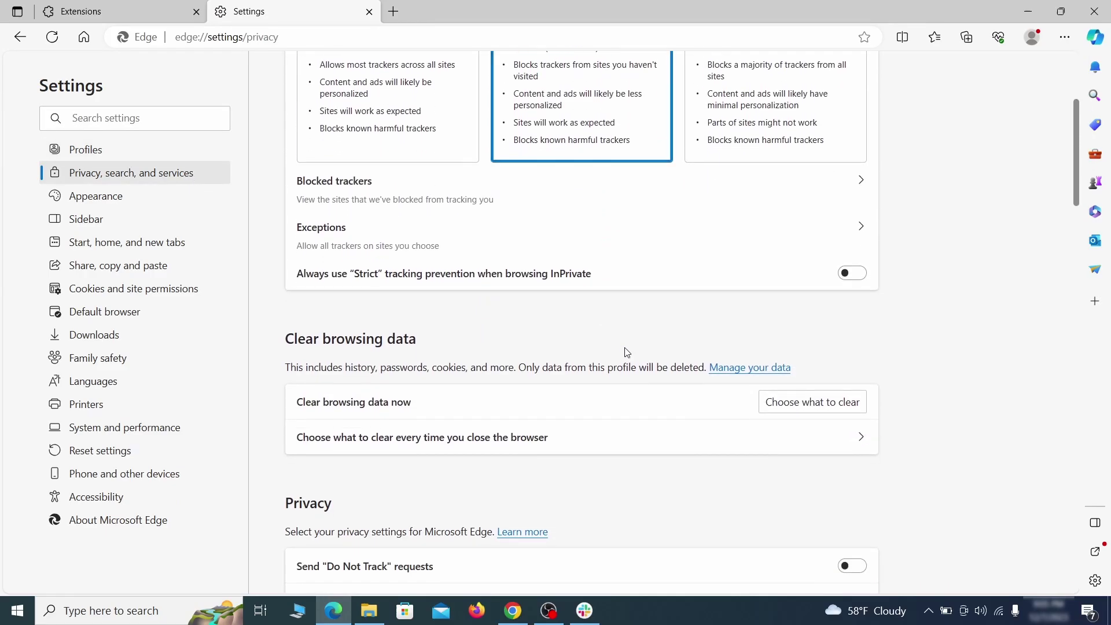
left_click(832, 403)
scroll(444, 283, "down", 5)
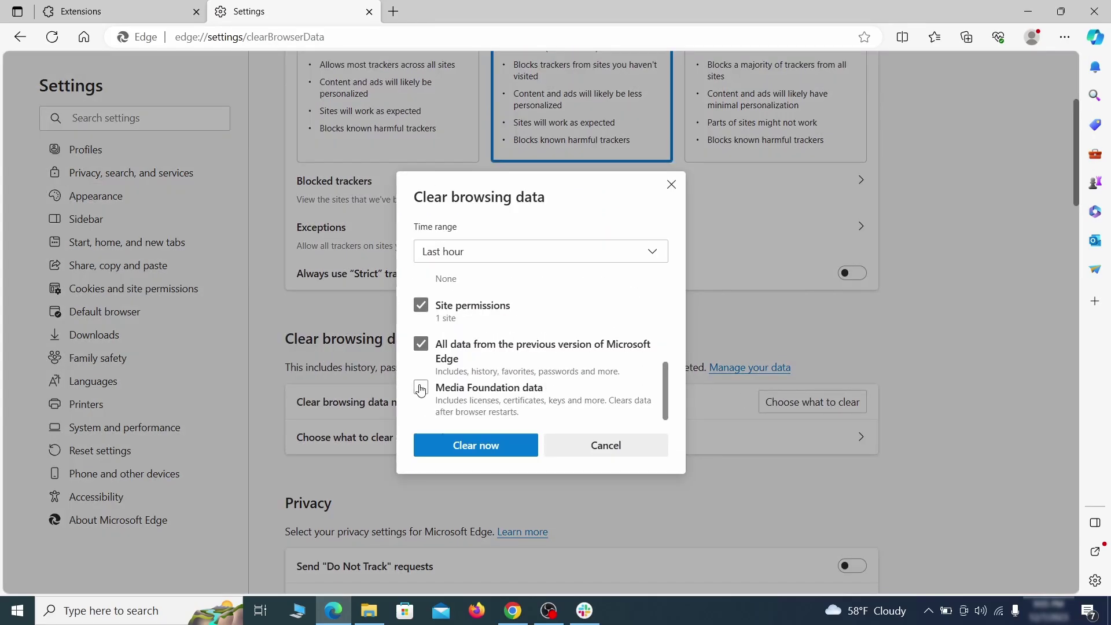
left_click(520, 452)
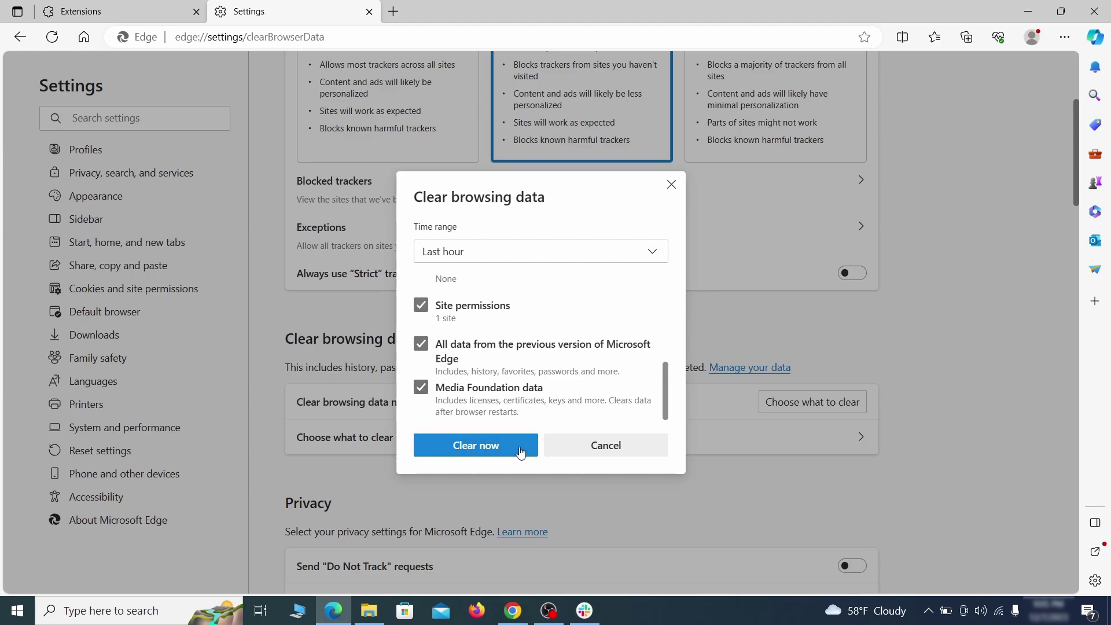
Make Google Edge's address bar search engine.
scroll(718, 329, "down", 15)
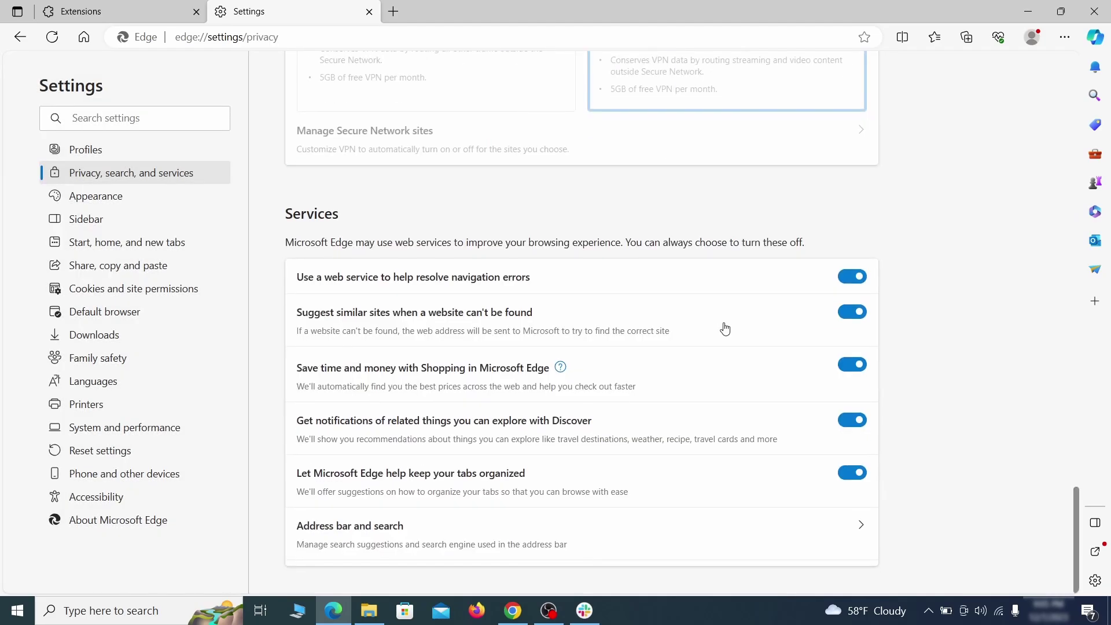
left_click(634, 543)
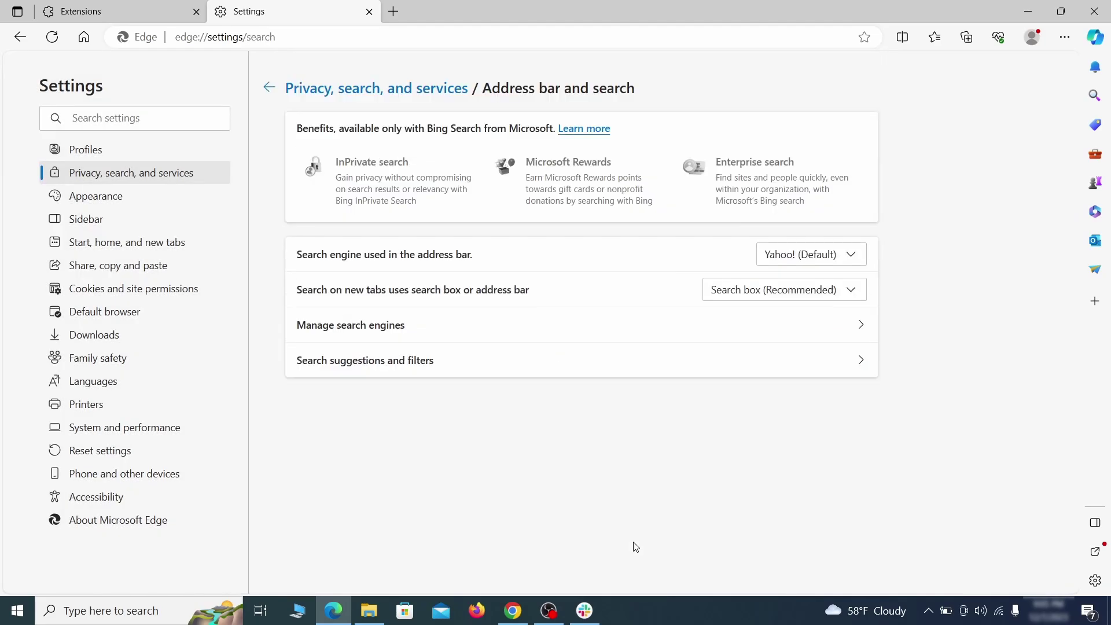
left_click(855, 255)
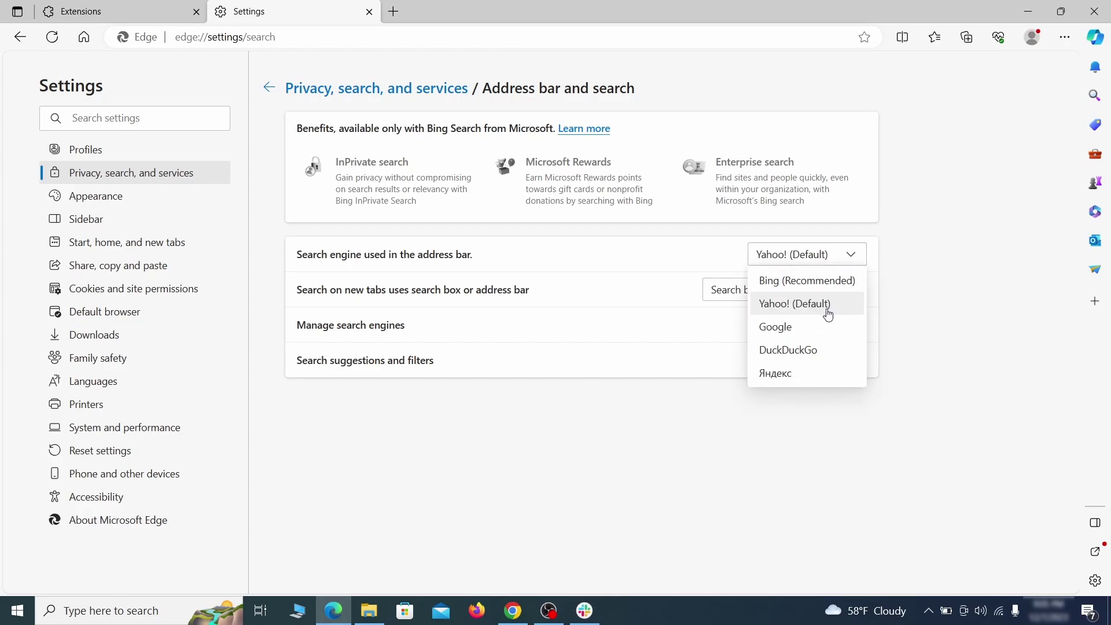
left_click(822, 325)
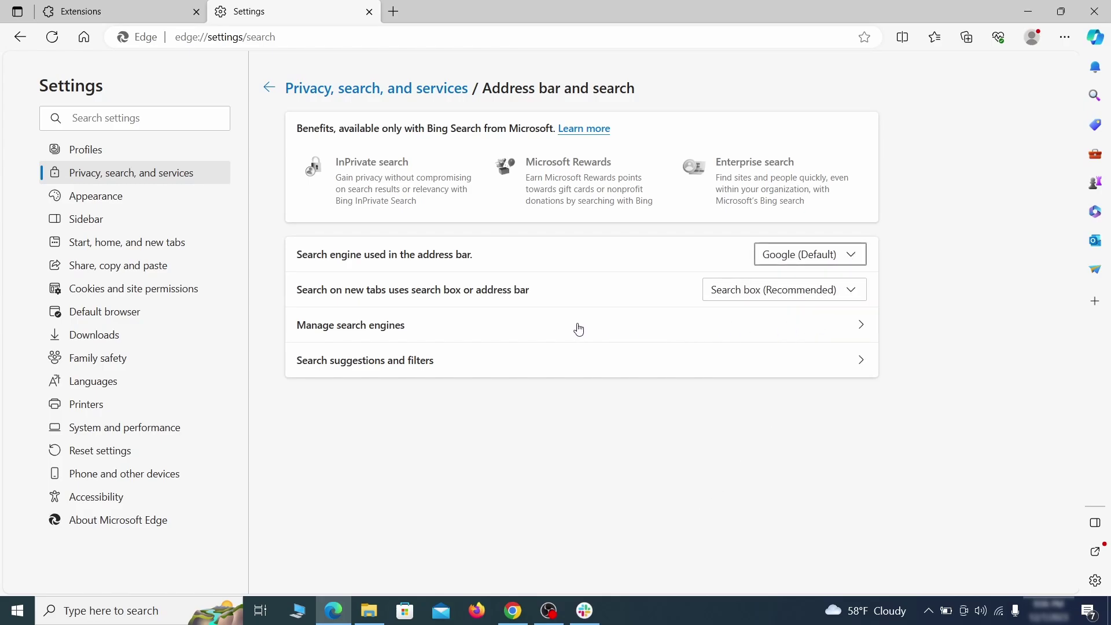
Delete the ExampleRougeURL.com search engine from Edge's search engine list.
left_click(429, 334)
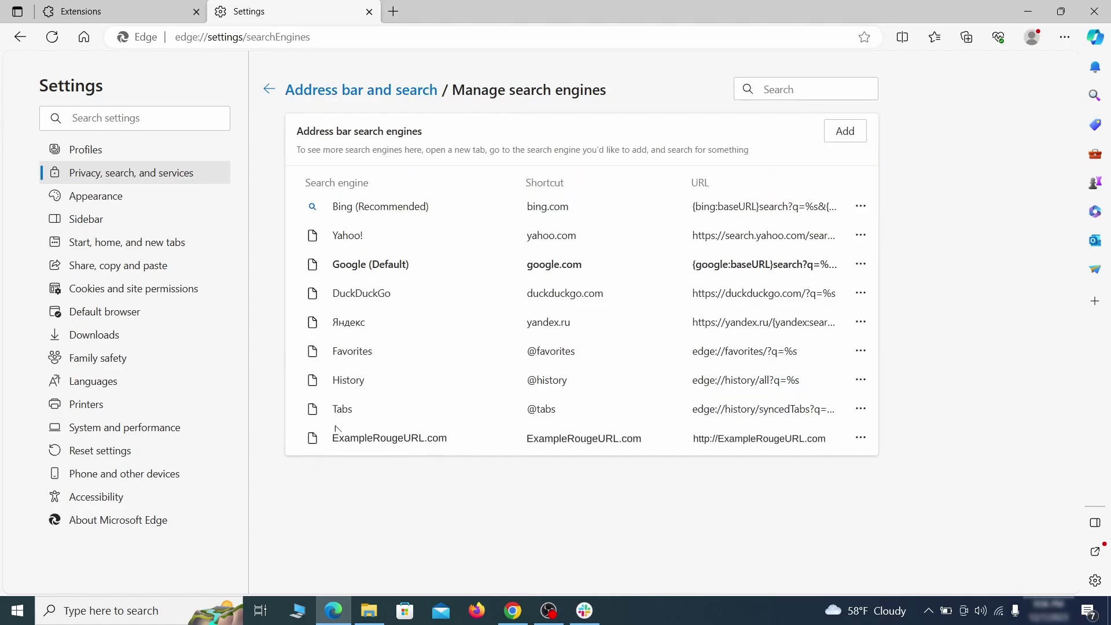
left_click(861, 439)
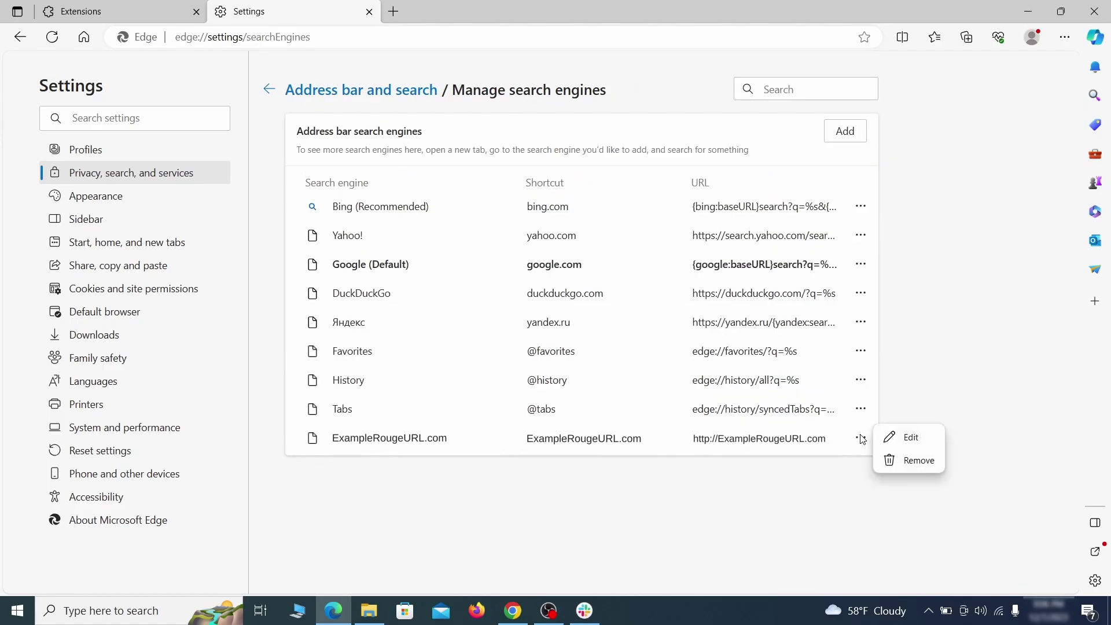
left_click(920, 461)
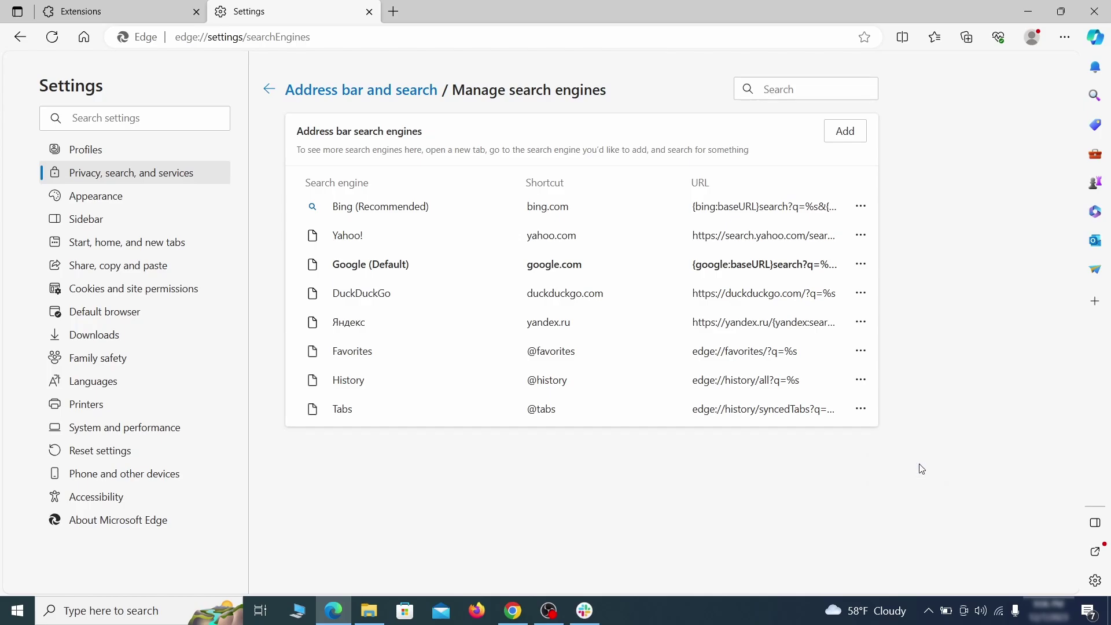
Delete the ExampleRougeURL.com startup page, clear the home button address, and set it to New tab page.
left_click(139, 242)
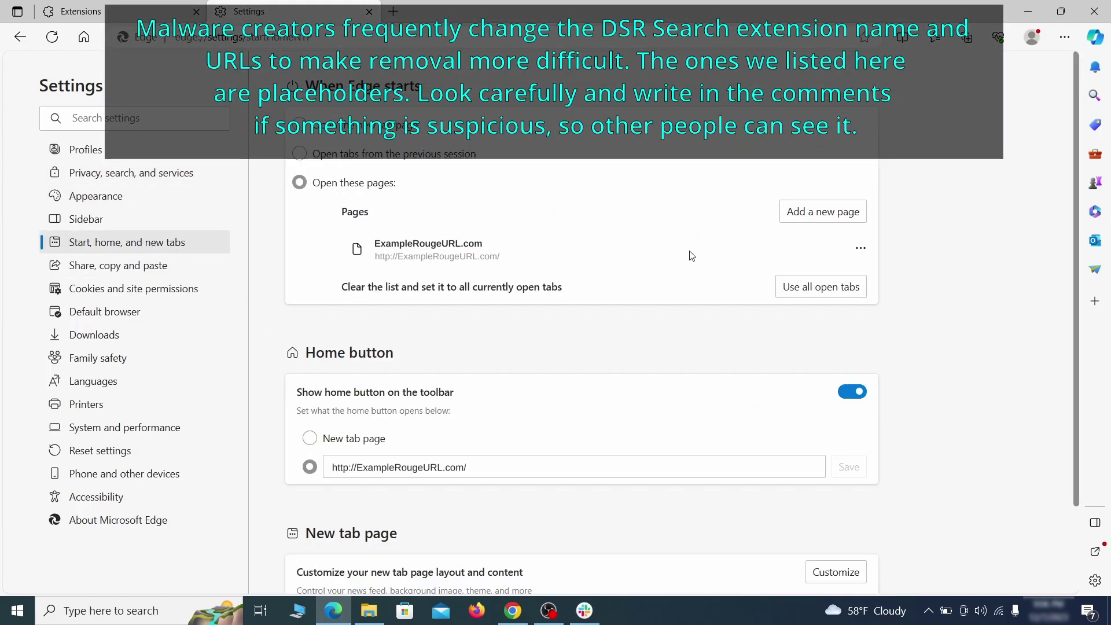
left_click(861, 247)
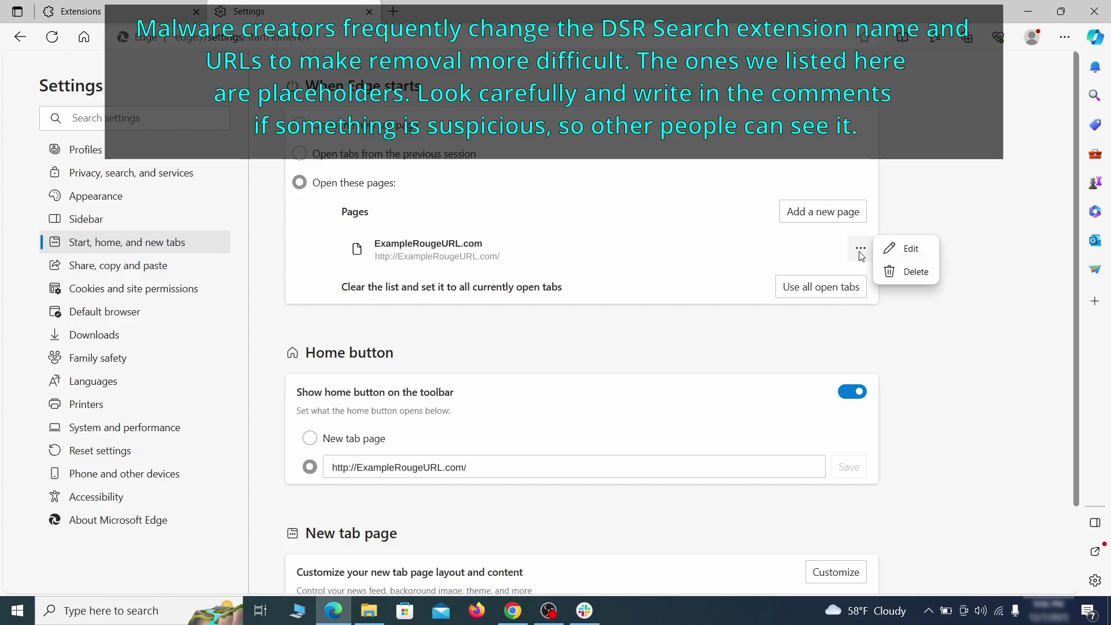
left_click(905, 271)
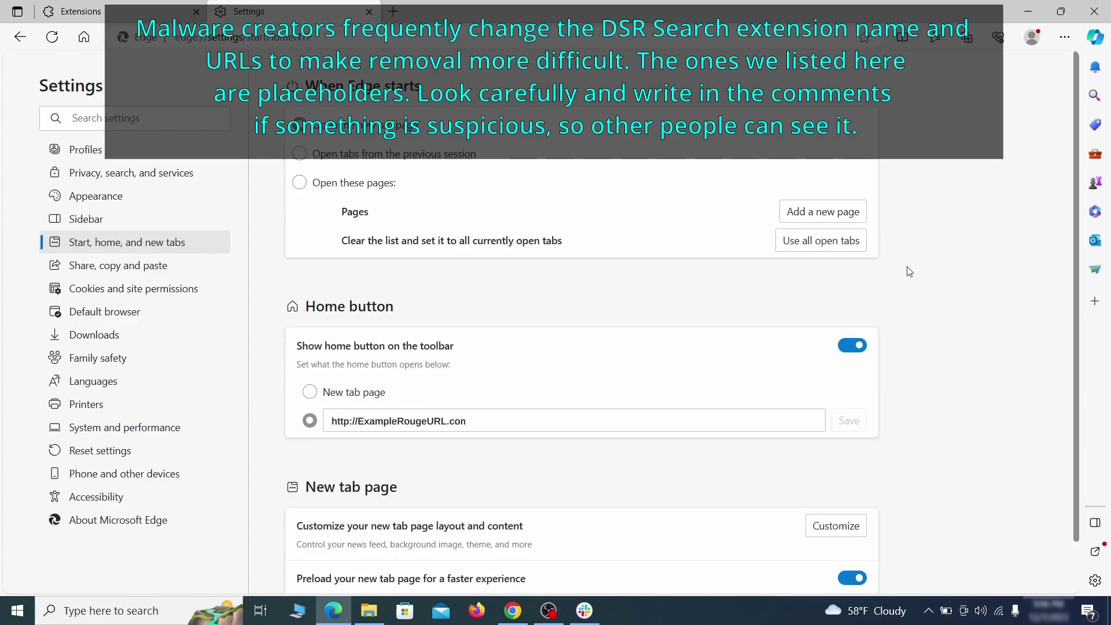
left_click(486, 414)
key("ctrl+a")
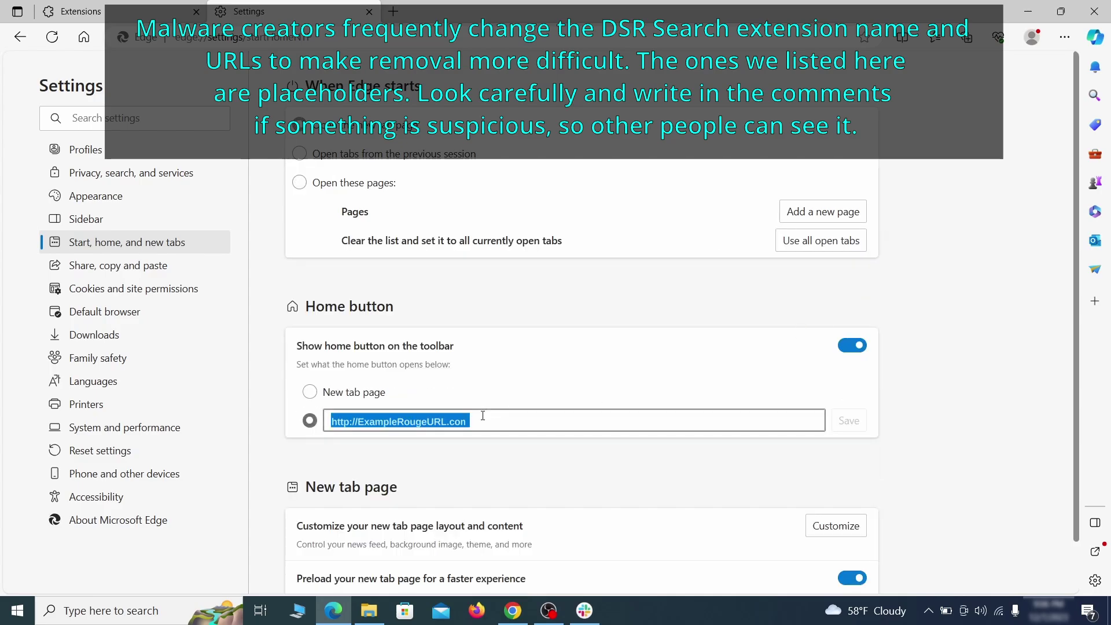
key("BackSpace")
left_click(309, 392)
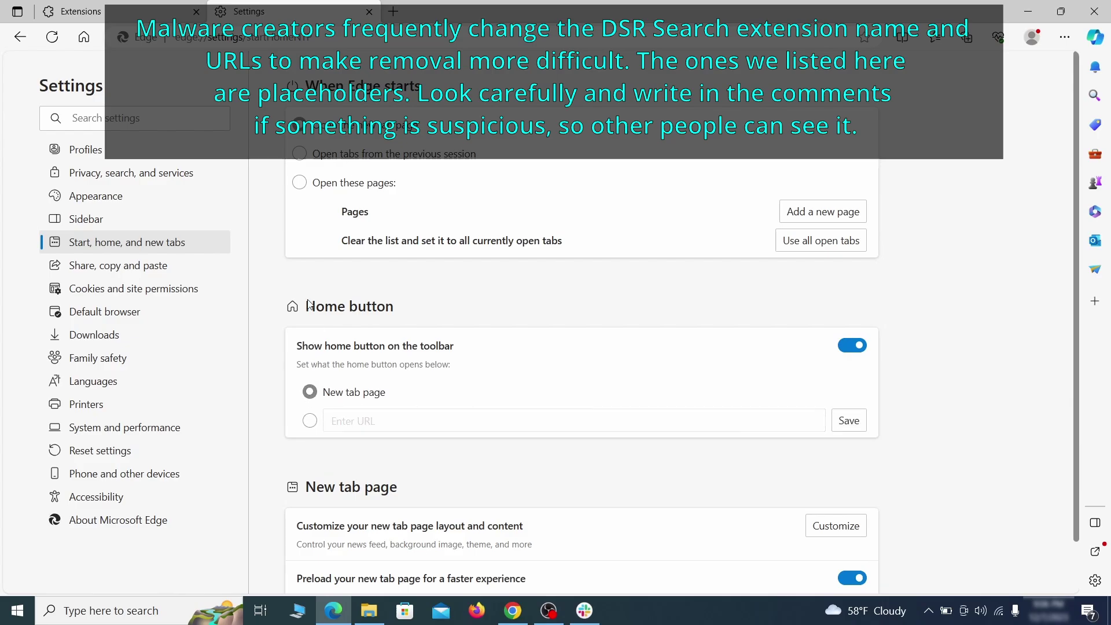
Open Edge's Notifications permissions and the options for the allowed ExampleRougeURL.com entry.
left_click(174, 288)
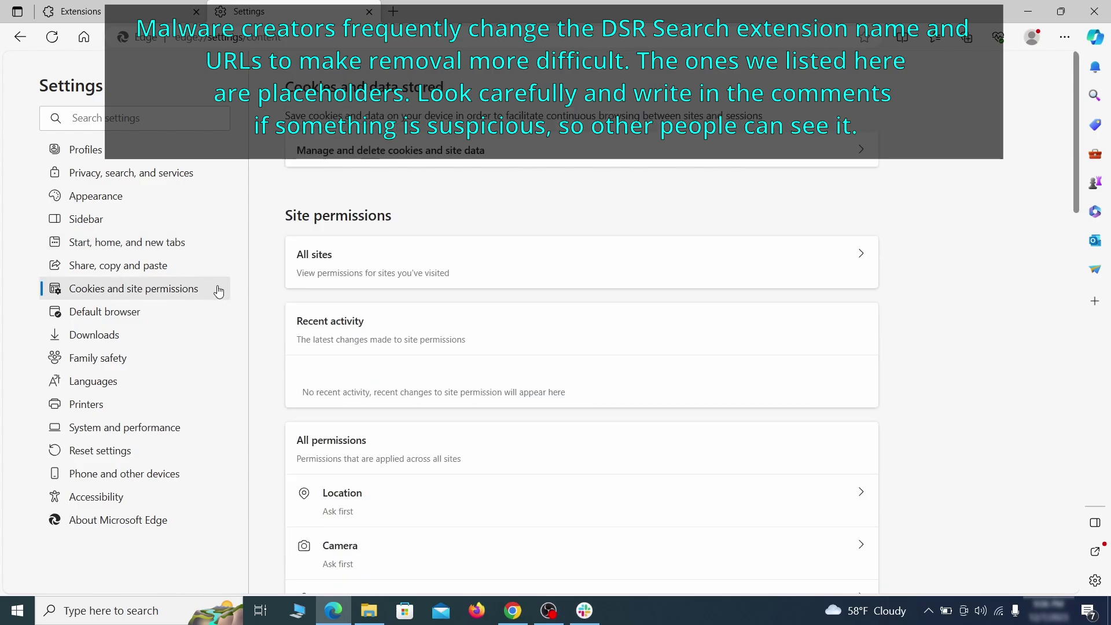
scroll(539, 298, "down", 5)
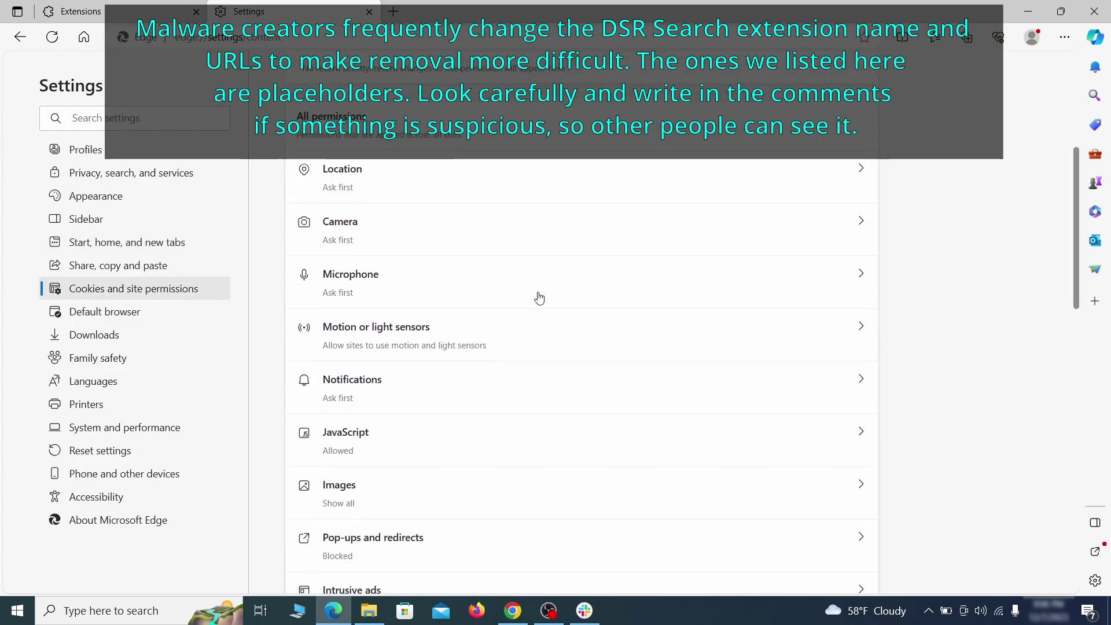
scroll(532, 302, "down", 1)
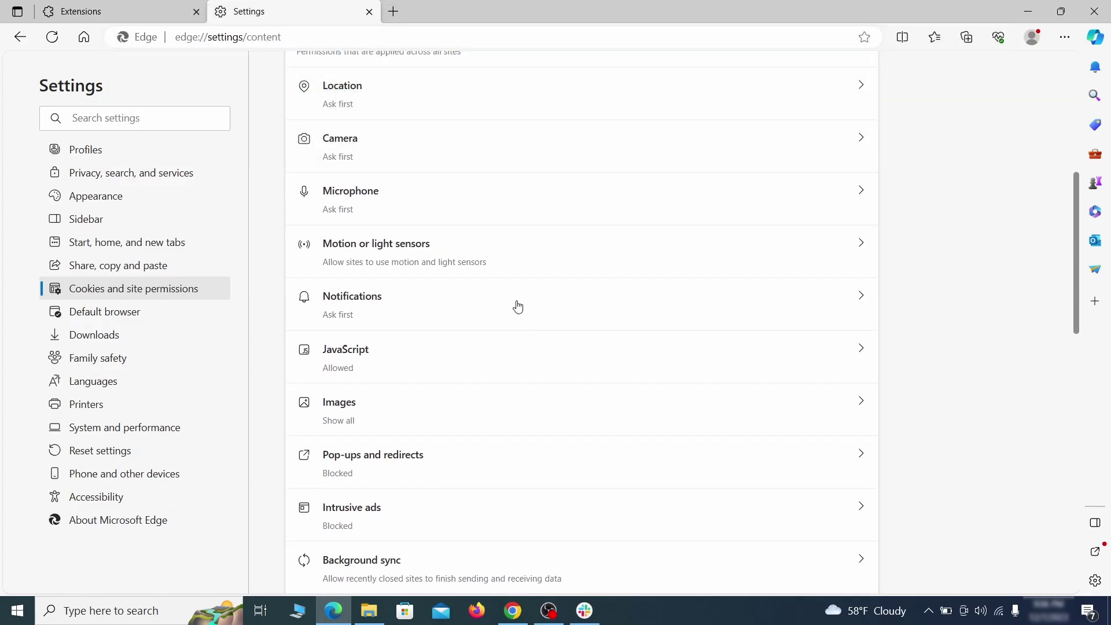
left_click(517, 307)
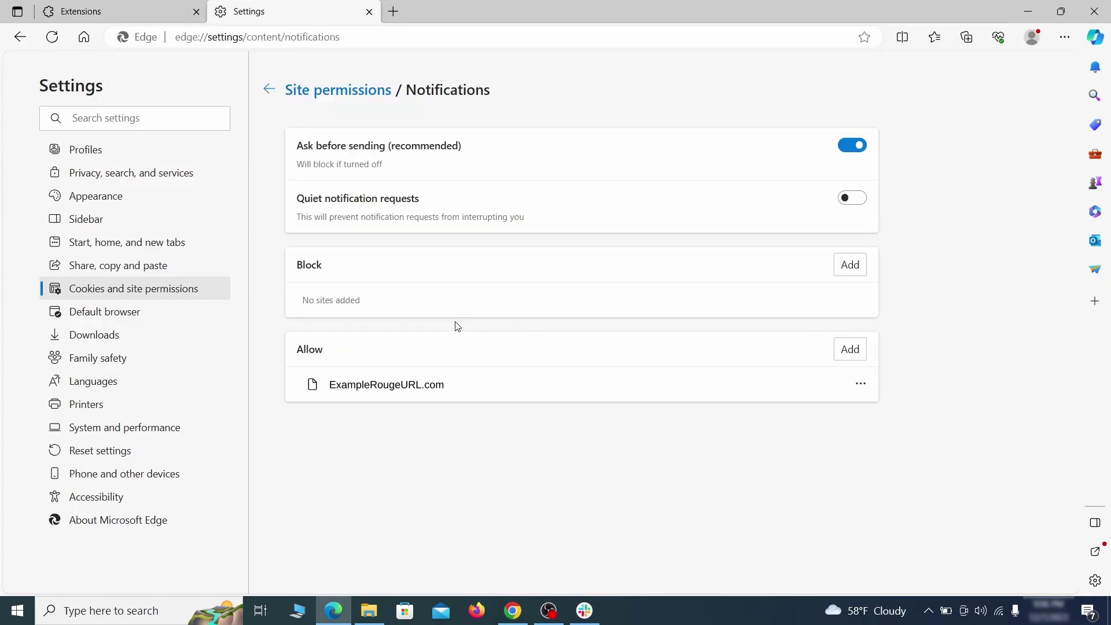
left_click(860, 383)
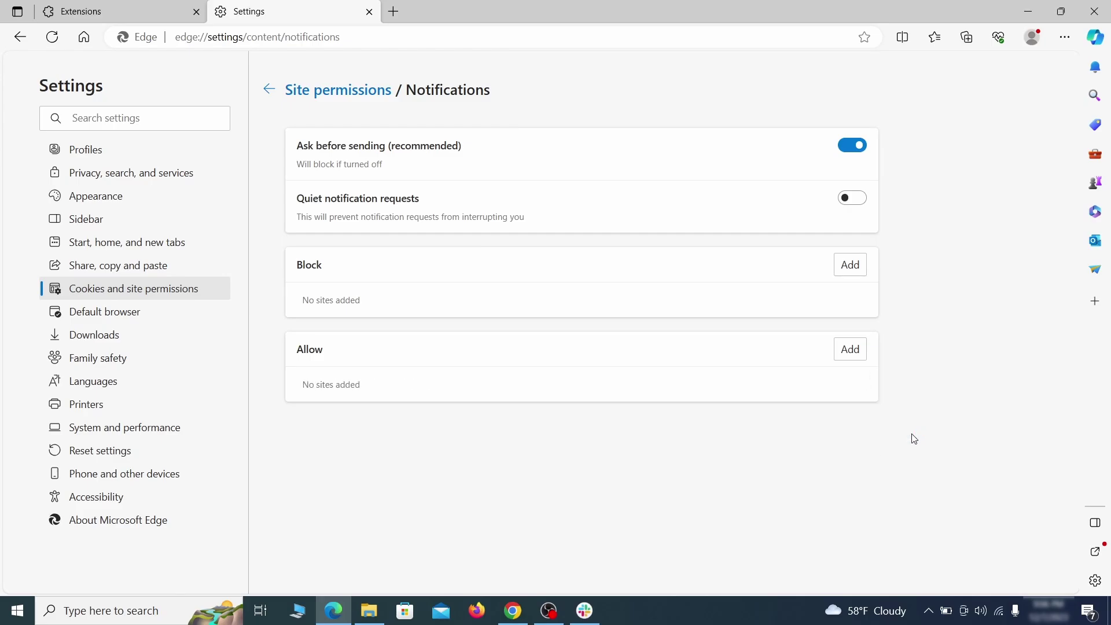